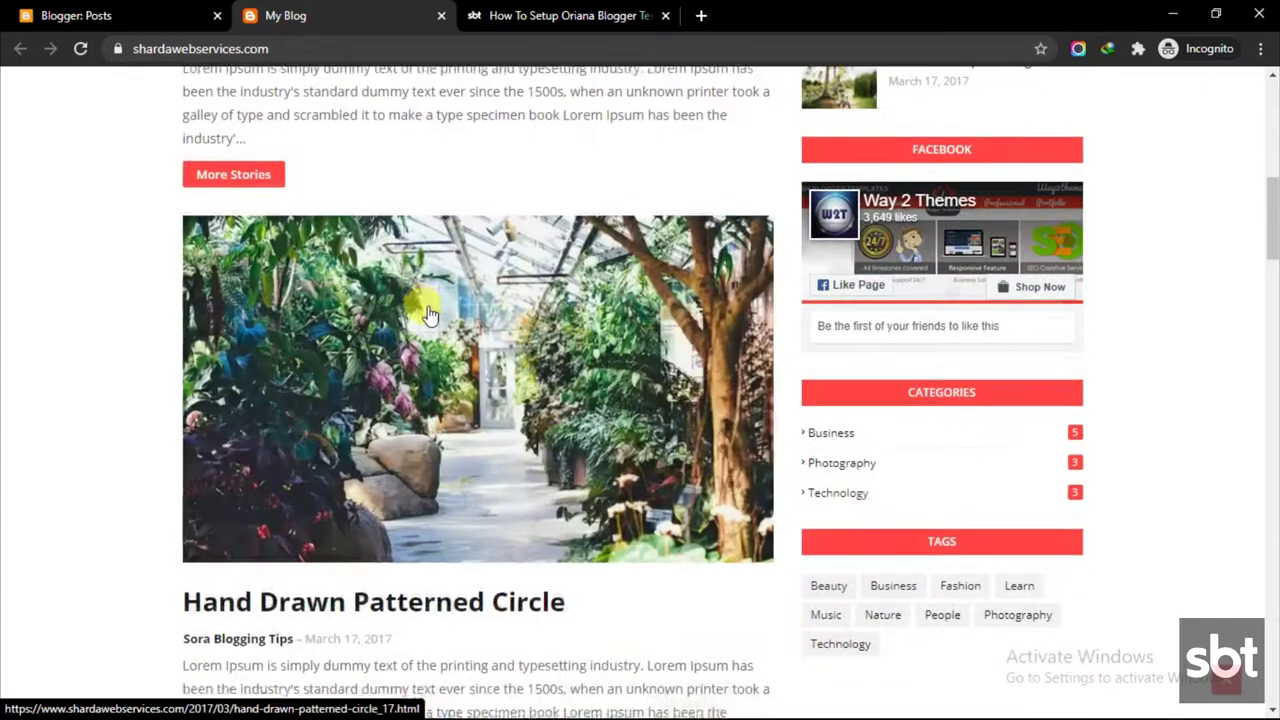
# Look over the blog's home page down to the footer, and open the Oriana Blogger template setup guide
pyautogui.scroll(-15, 440, 313)
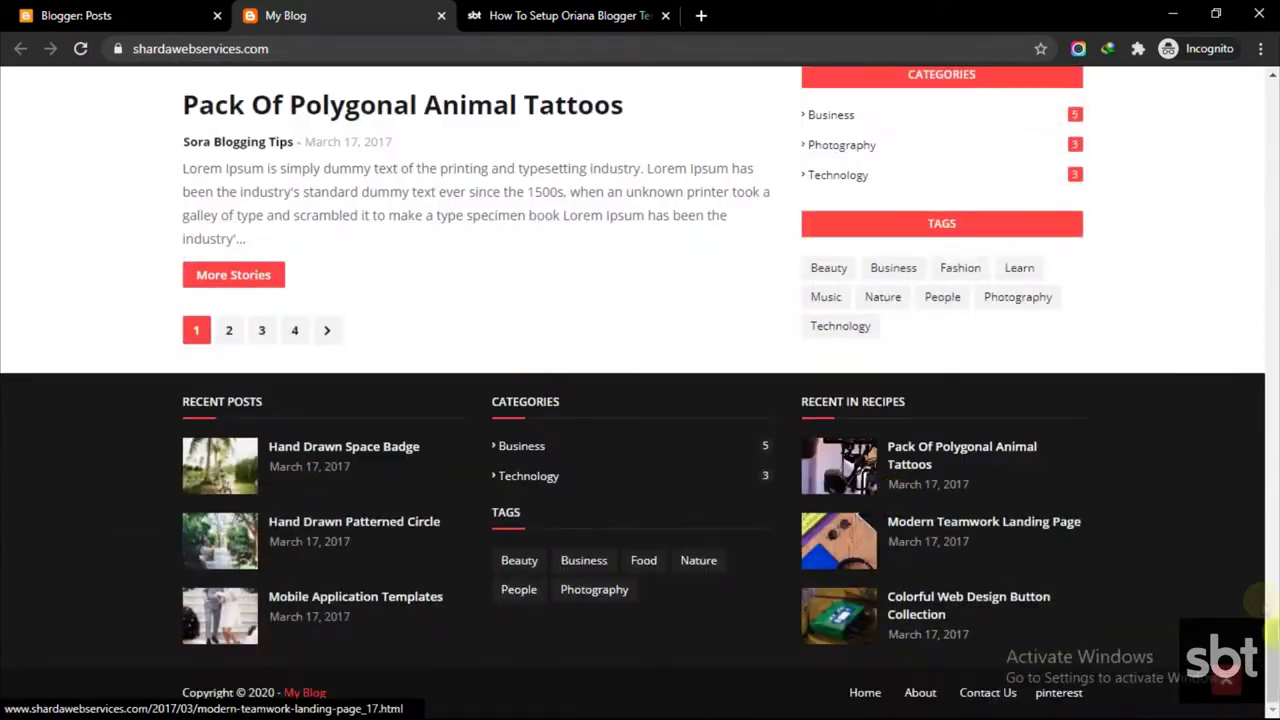
pyautogui.moveTo(1268, 655); pyautogui.dragTo(1270, 98)
pyautogui.click(474, 12)
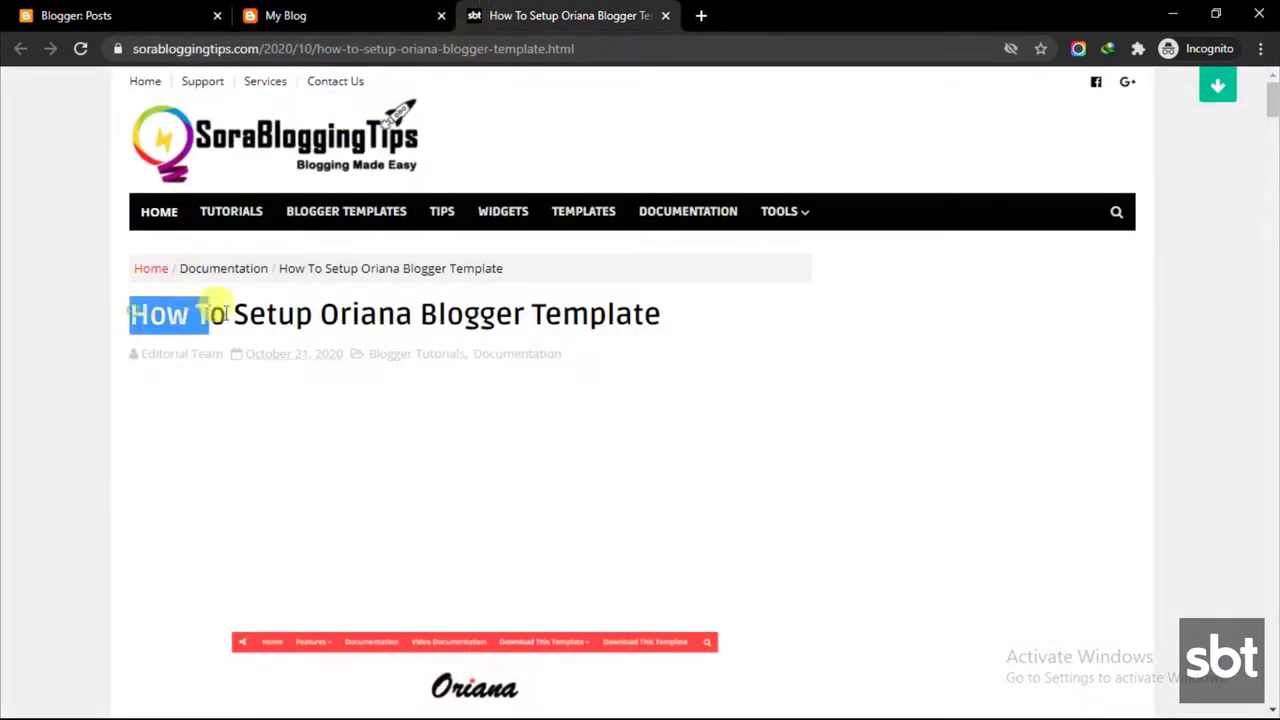
pyautogui.moveTo(225, 313); pyautogui.dragTo(585, 313)
pyautogui.click(580, 306)
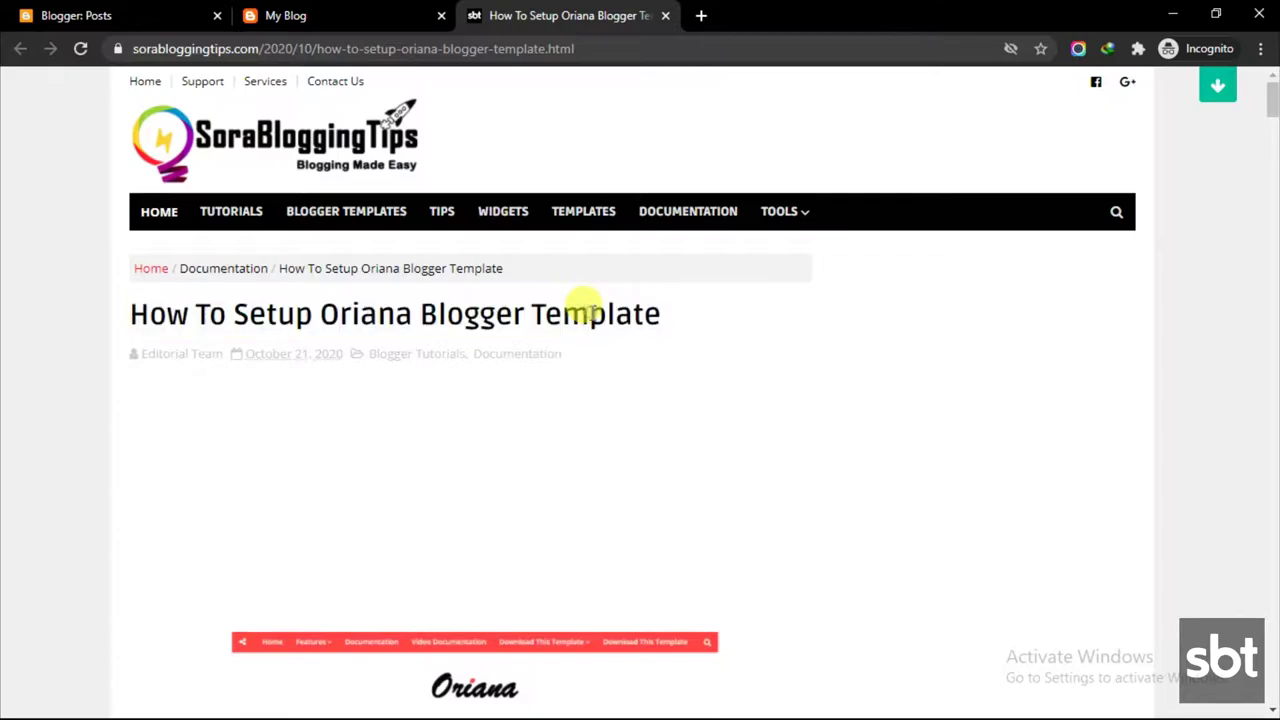
pyautogui.scroll(-3, 476, 418)
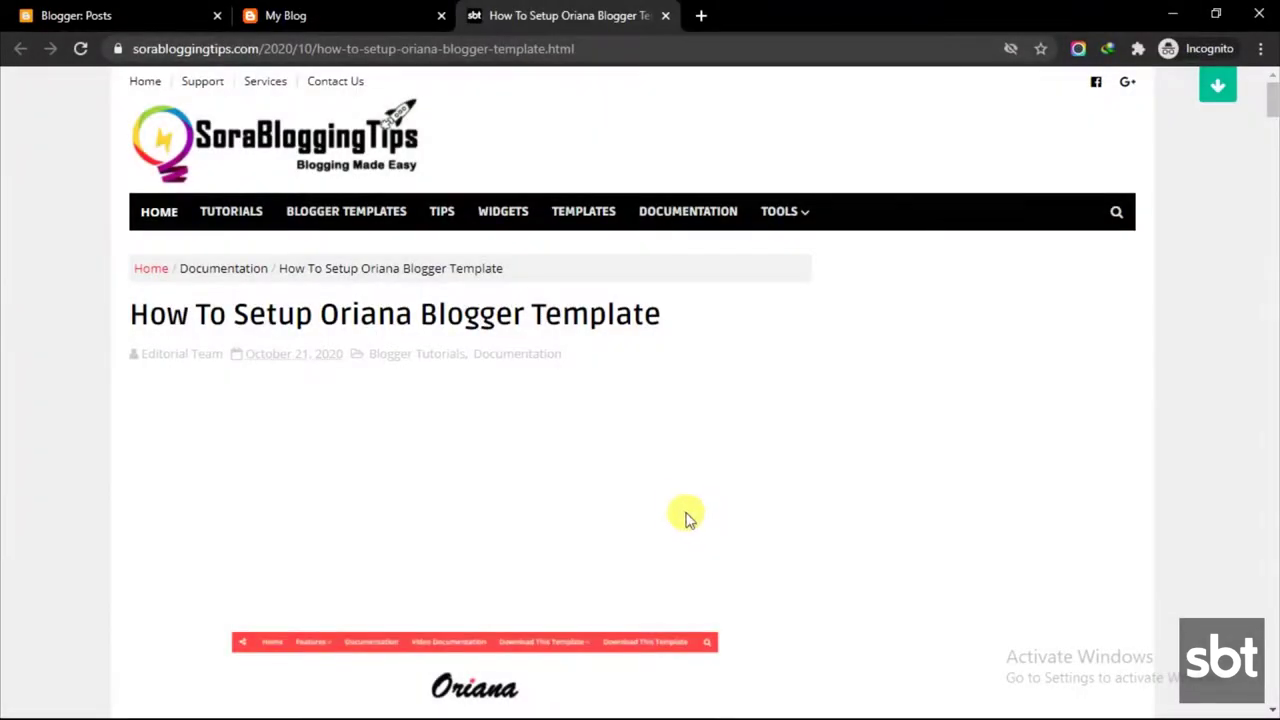
# Review the posts and sidebar widgets on the My Blog home page again
pyautogui.click(312, 10)
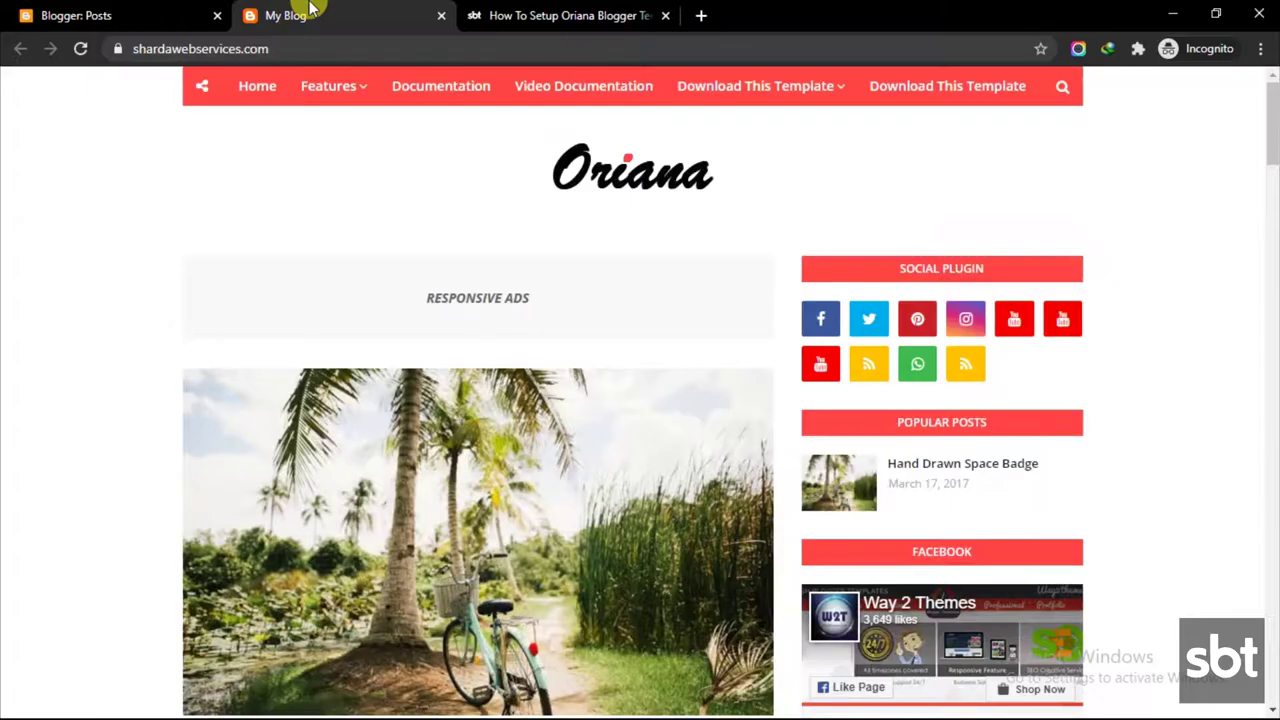
pyautogui.scroll(-10, 420, 300)
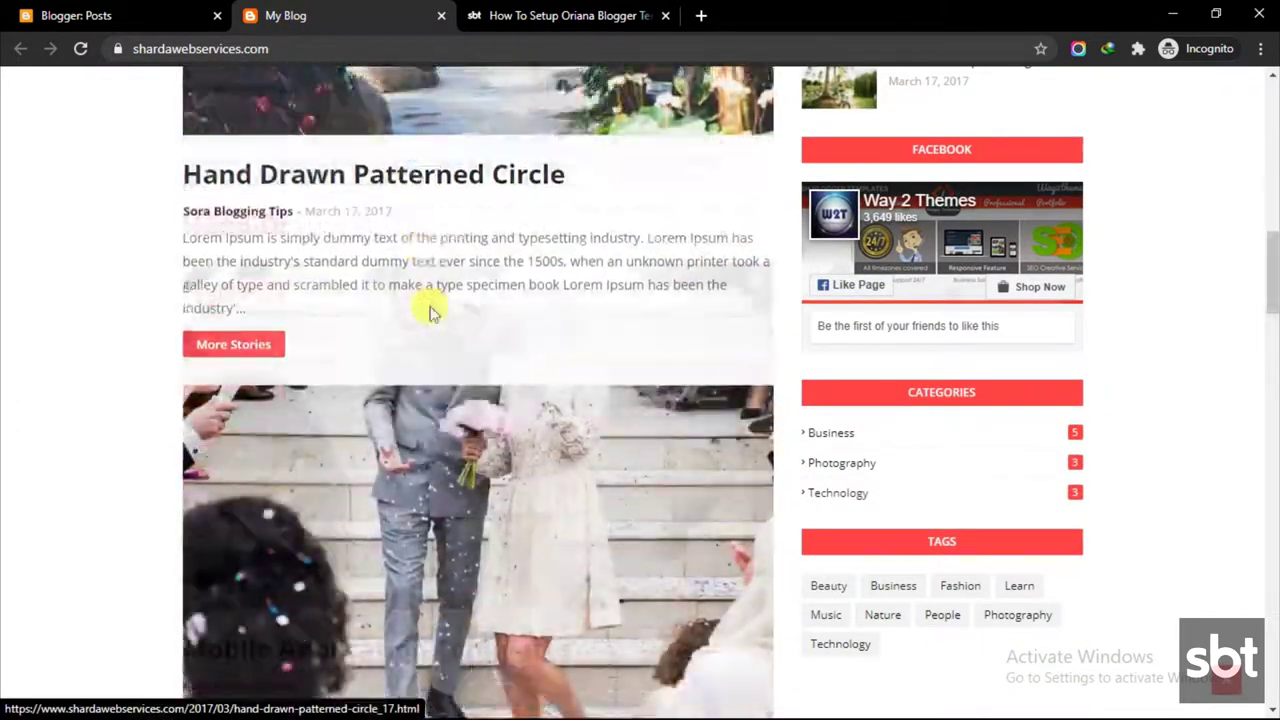
pyautogui.scroll(-15, 430, 312)
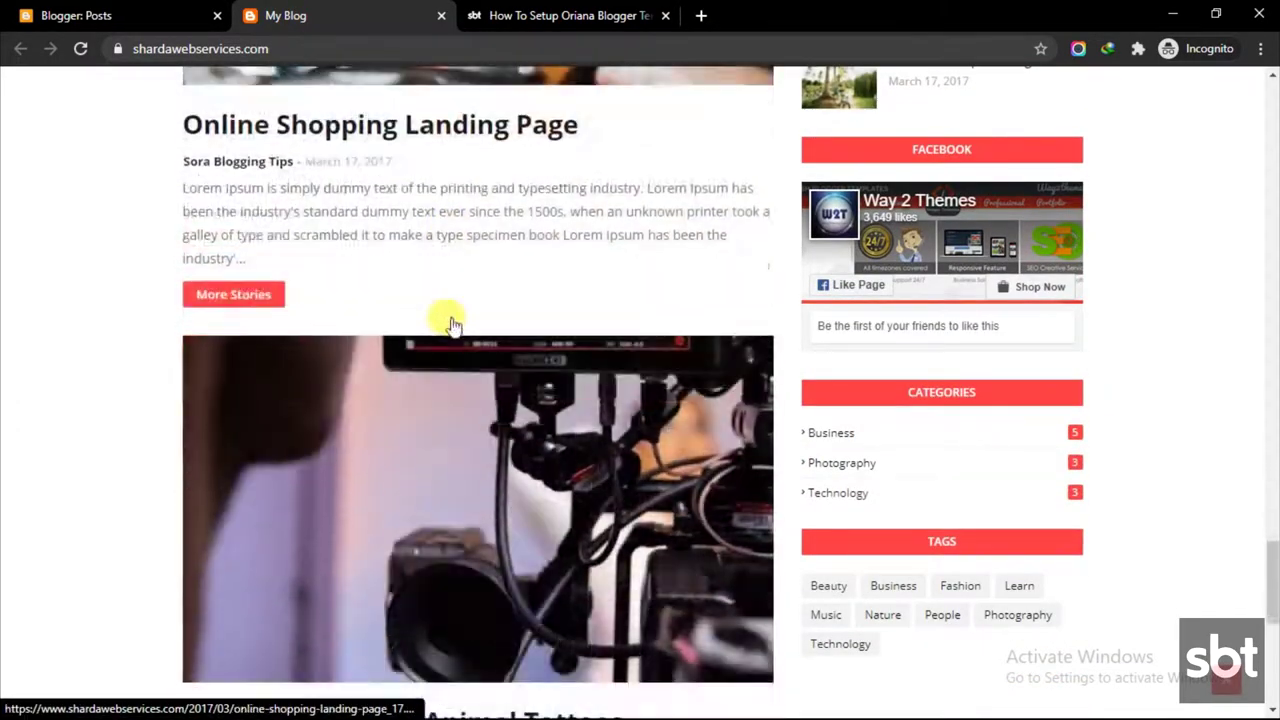
pyautogui.scroll(-5, 450, 323)
pyautogui.scroll(10, 1270, 270)
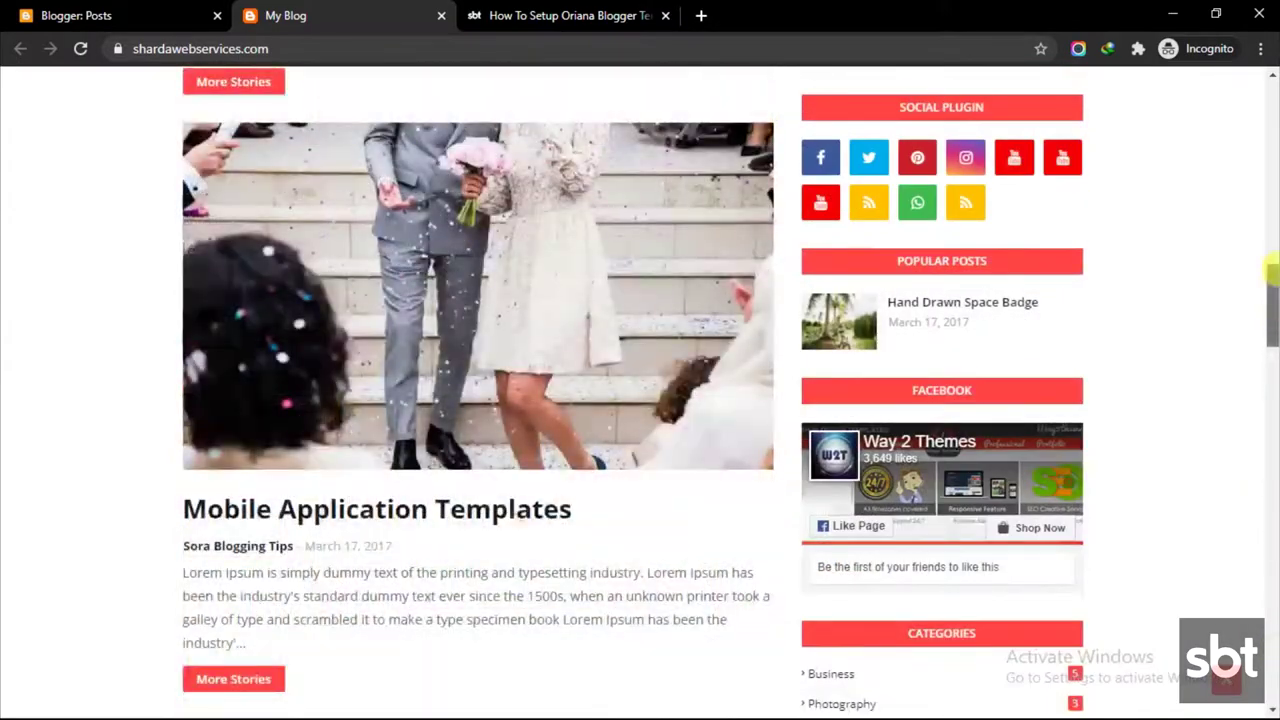
pyautogui.moveTo(1271, 270); pyautogui.dragTo(1271, 92)
# Read the Social Menu section of the Oriana setup guide, including the widget instructions and available icon names
pyautogui.click(490, 15)
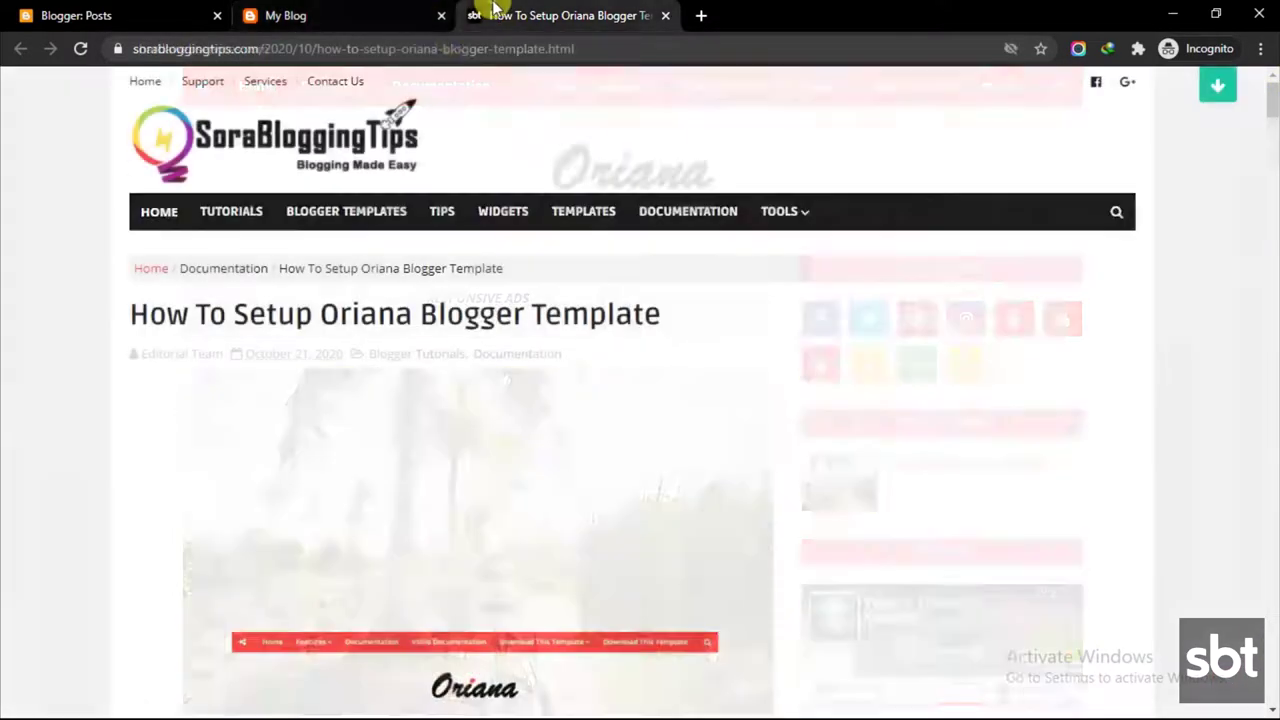
pyautogui.moveTo(130, 310); pyautogui.dragTo(598, 306)
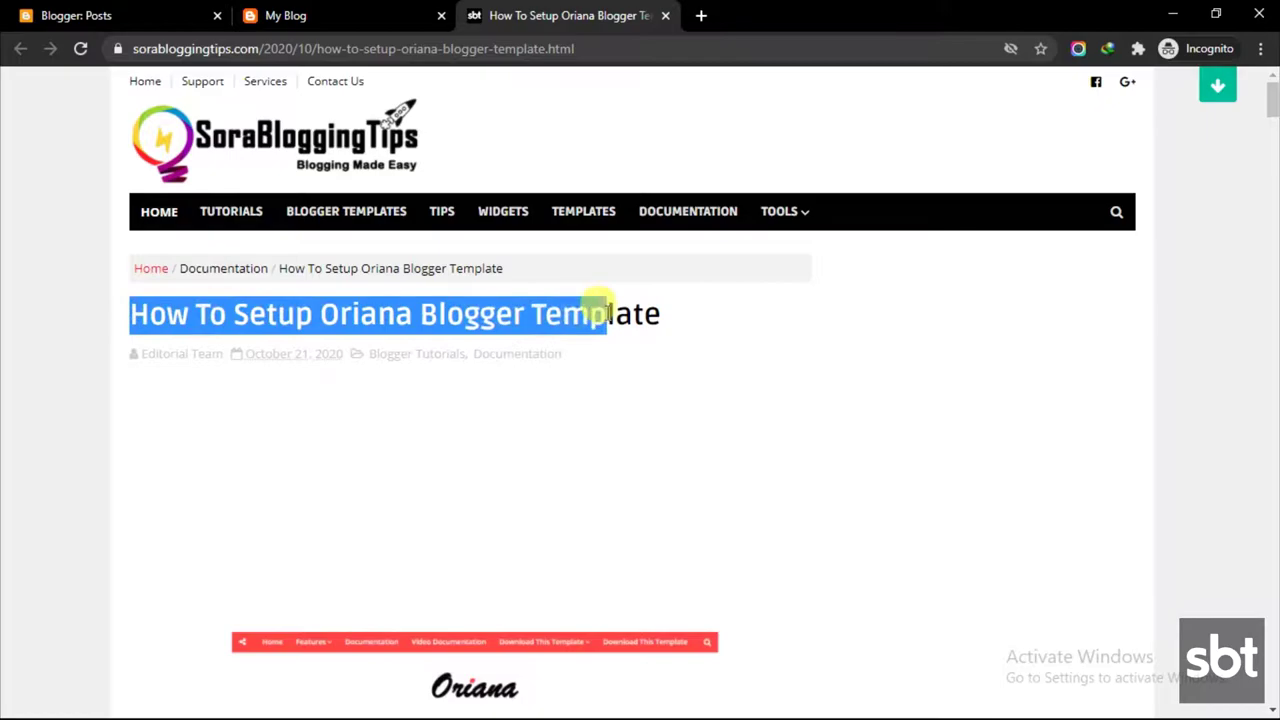
pyautogui.click(590, 314)
pyautogui.scroll(-3, 560, 400)
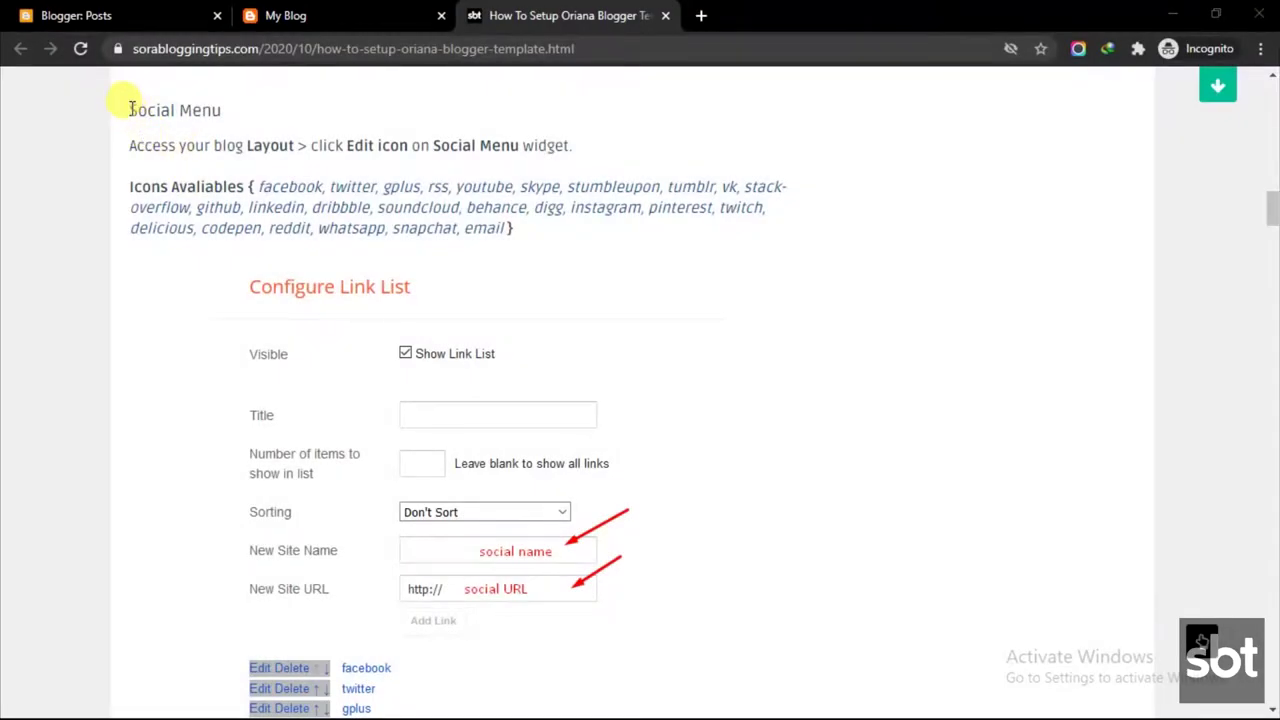
pyautogui.moveTo(131, 108); pyautogui.dragTo(231, 108)
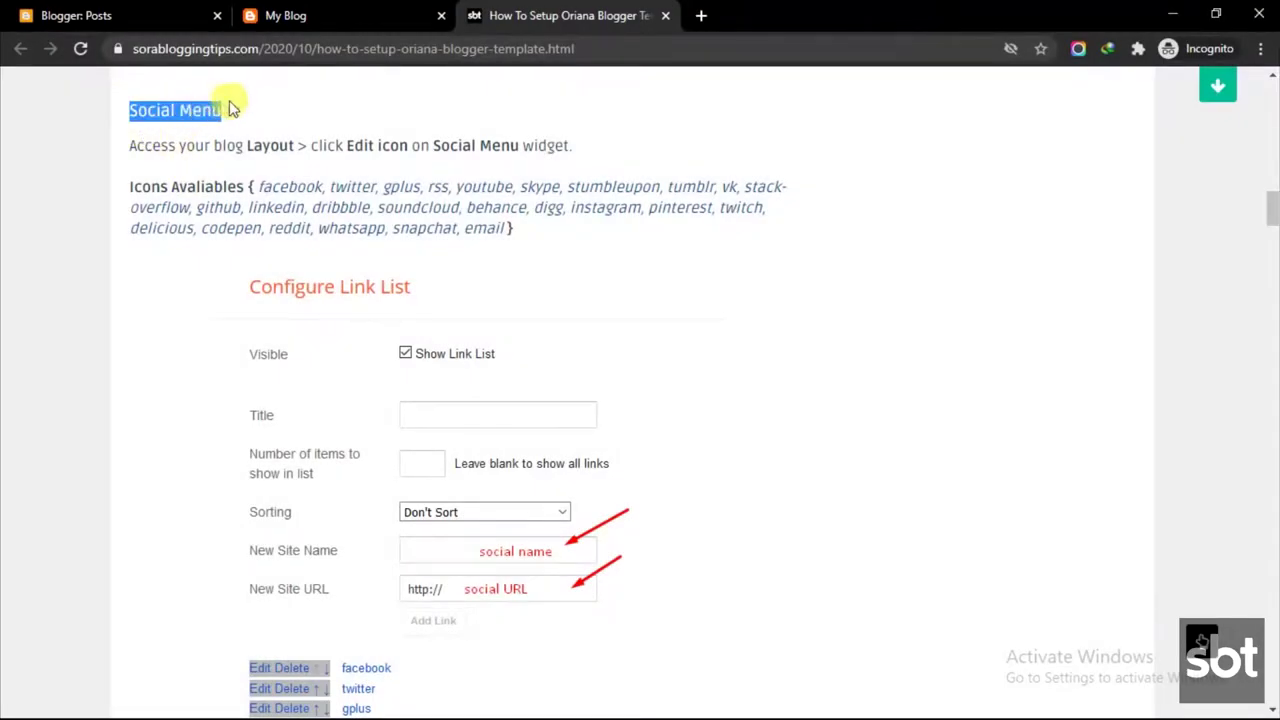
pyautogui.moveTo(131, 143); pyautogui.dragTo(565, 145)
pyautogui.click(172, 188)
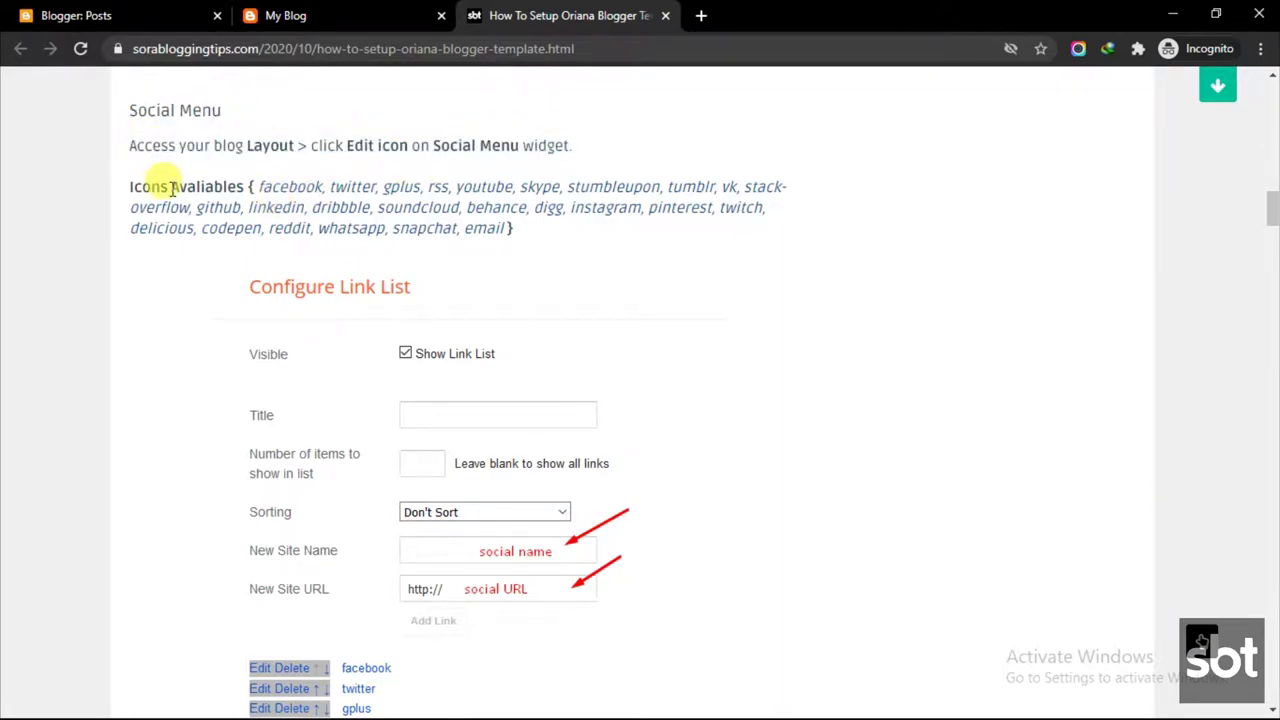
pyautogui.moveTo(131, 186); pyautogui.dragTo(510, 228)
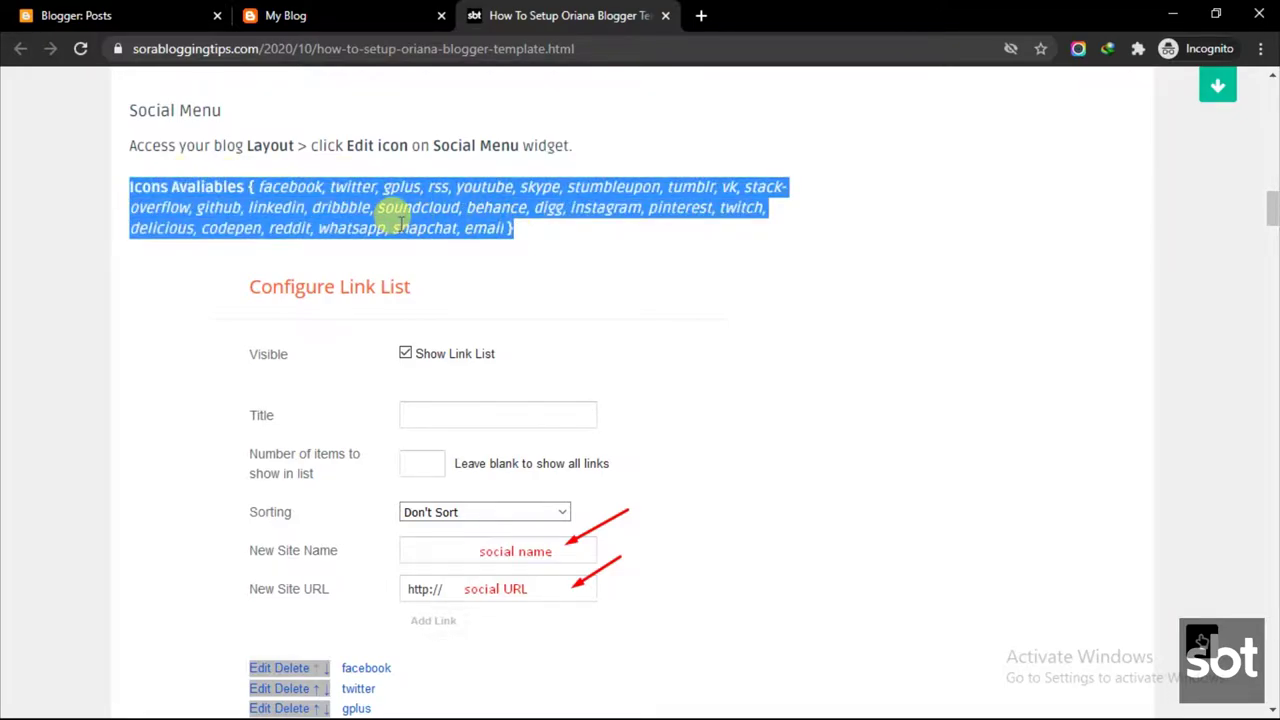
pyautogui.click(365, 245)
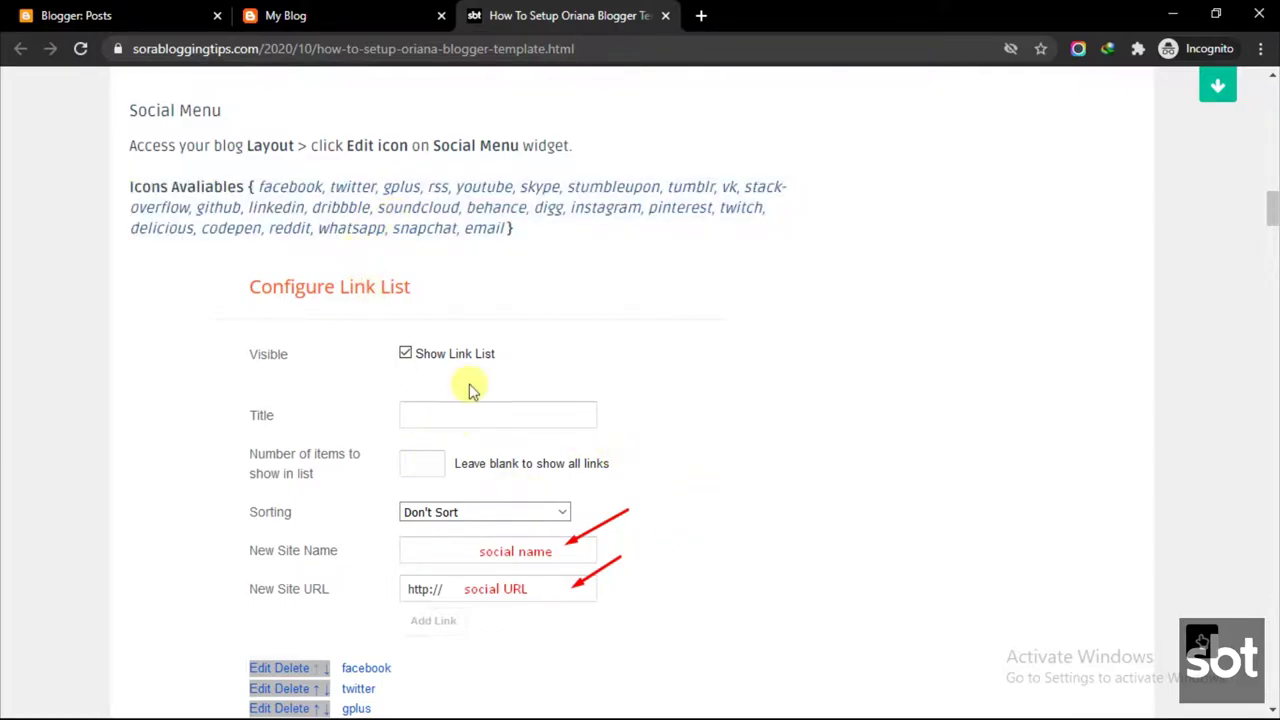
# Open the Social Menu link list from the Blogger layout and save its facebook link entry
pyautogui.click(128, 14)
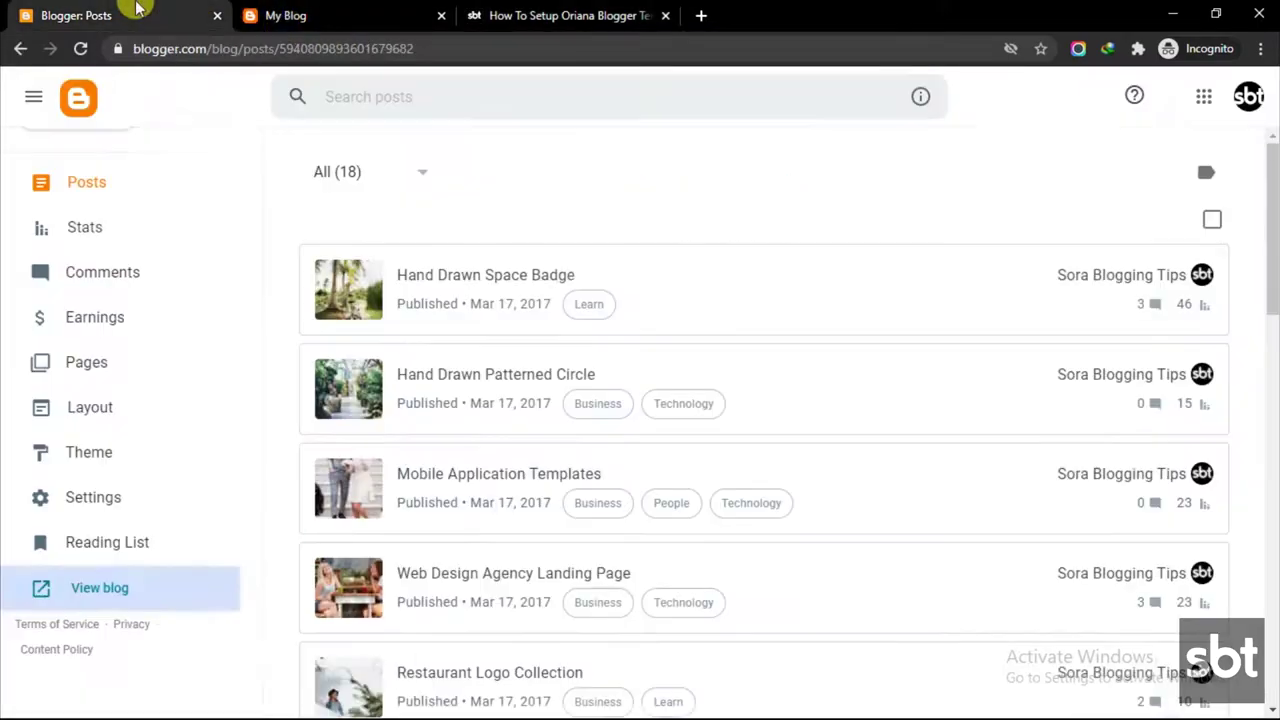
pyautogui.click(140, 420)
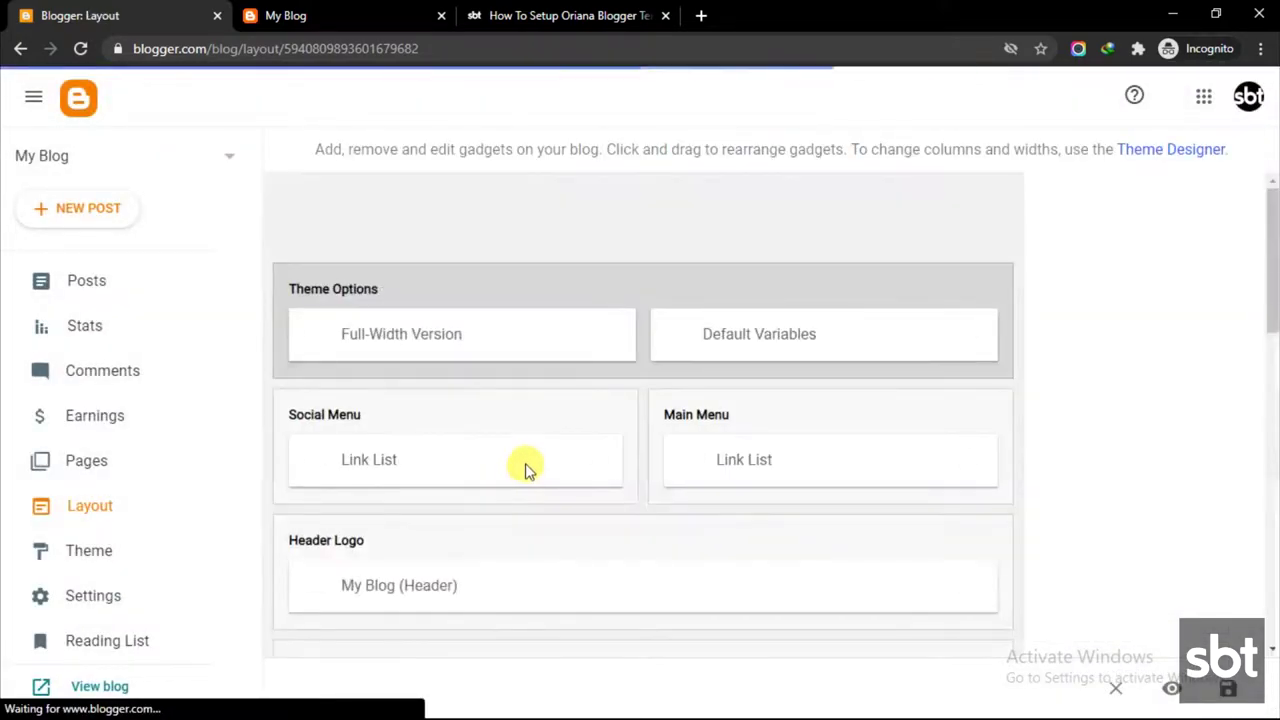
pyautogui.click(598, 465)
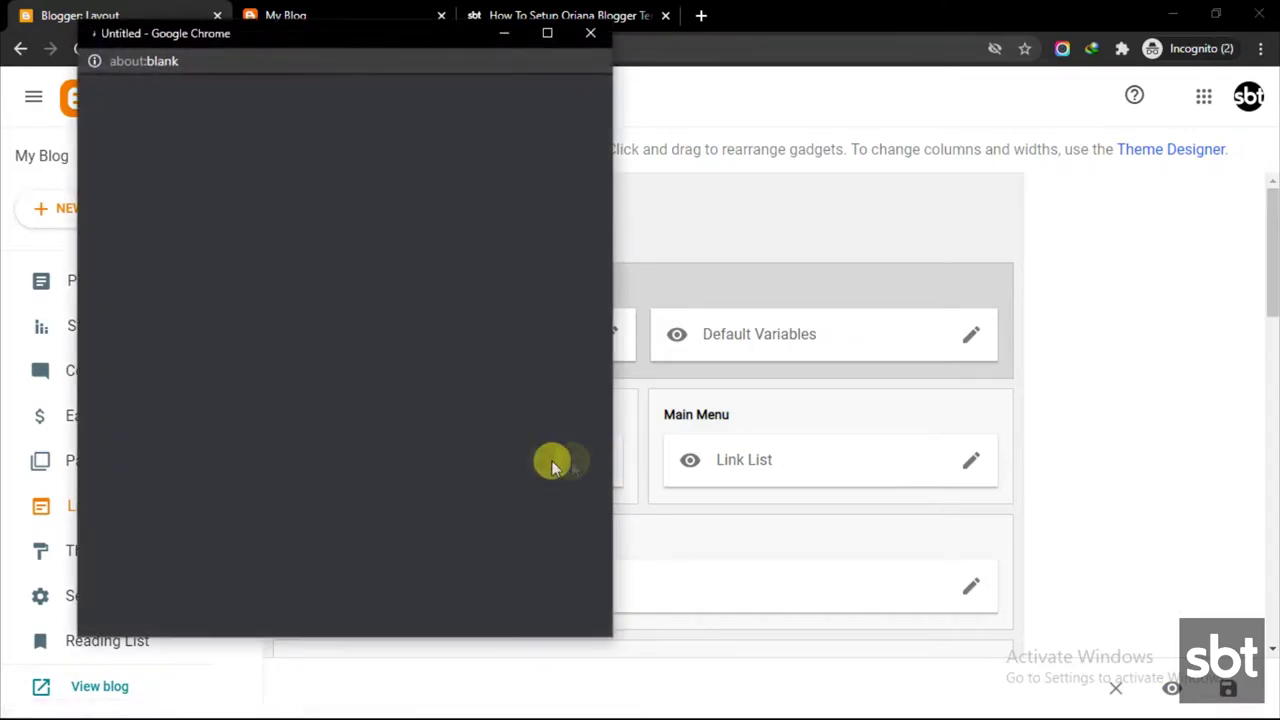
pyautogui.scroll(-1, 300, 420)
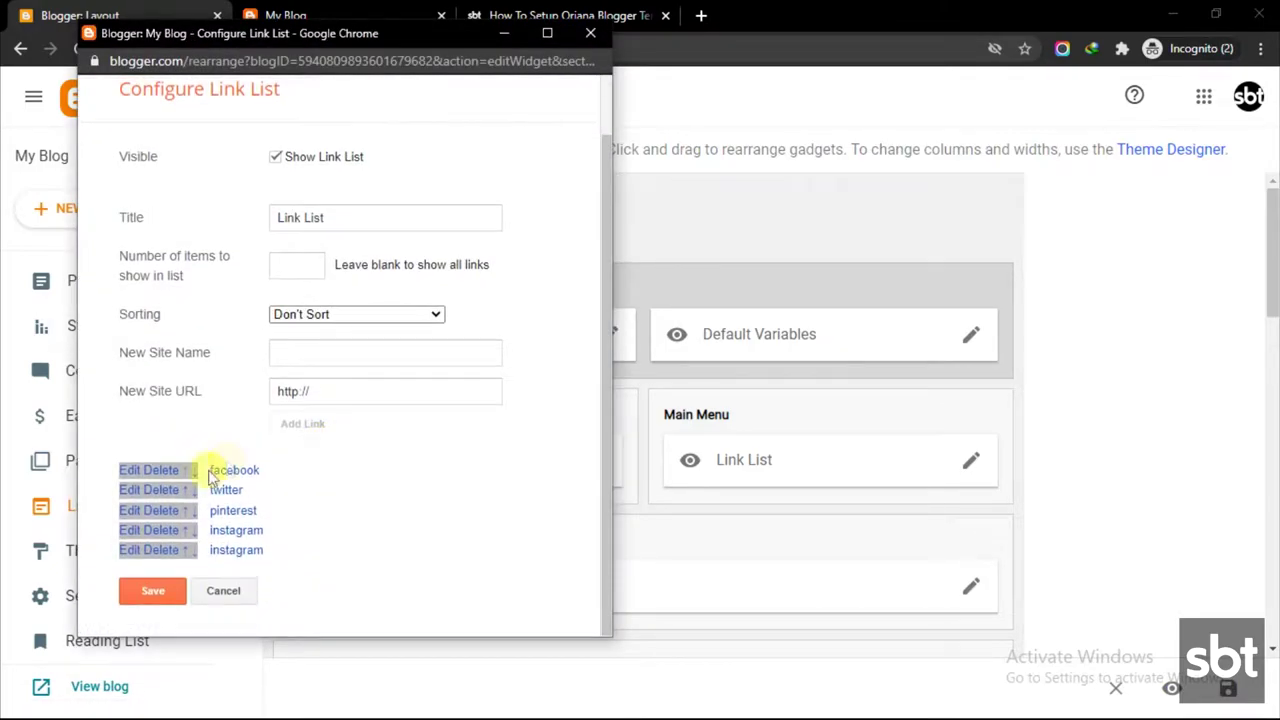
pyautogui.click(143, 469)
pyautogui.scroll(-1, 323, 517)
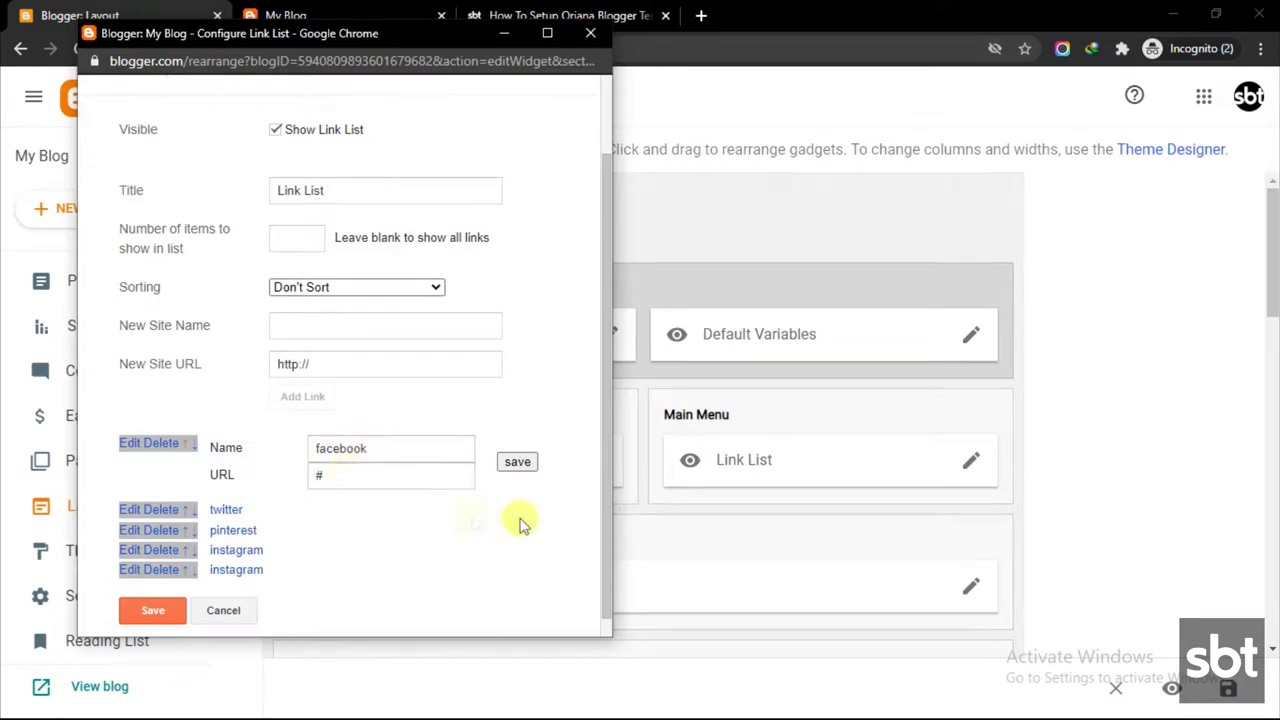
pyautogui.click(524, 465)
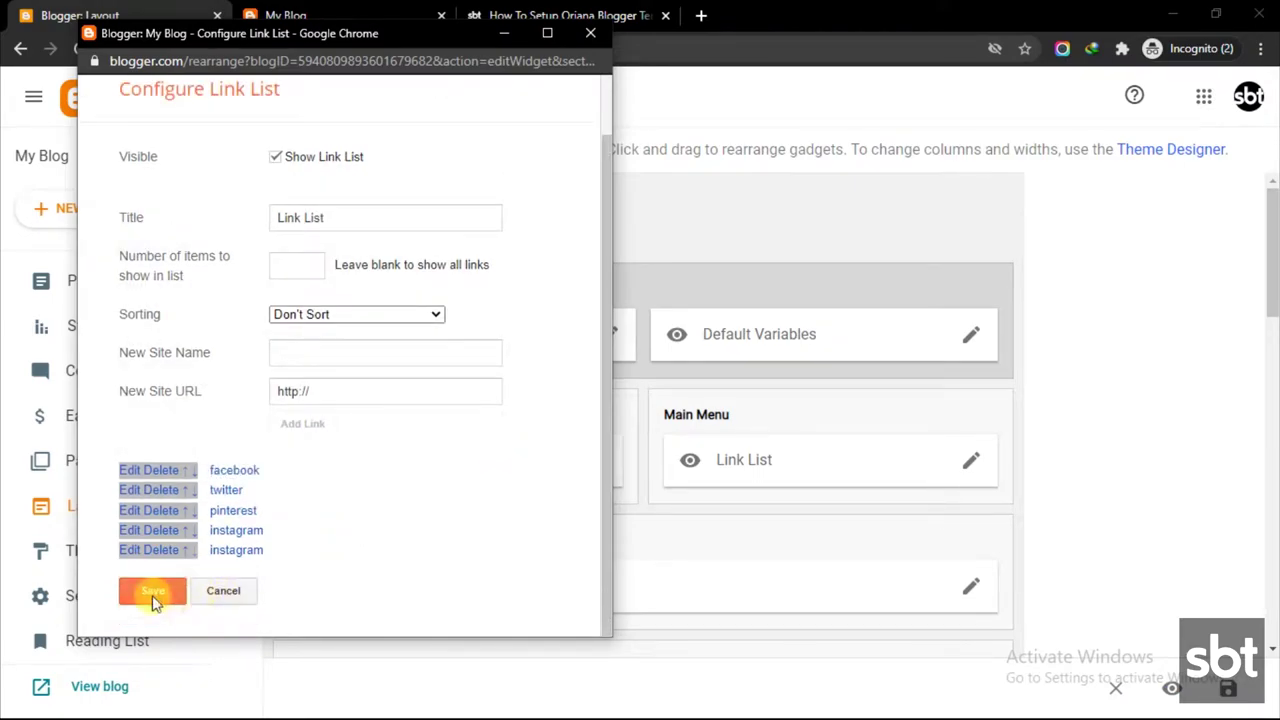
# Expand and collapse the social icons in the header bar of the live blog to check them
pyautogui.click(345, 10)
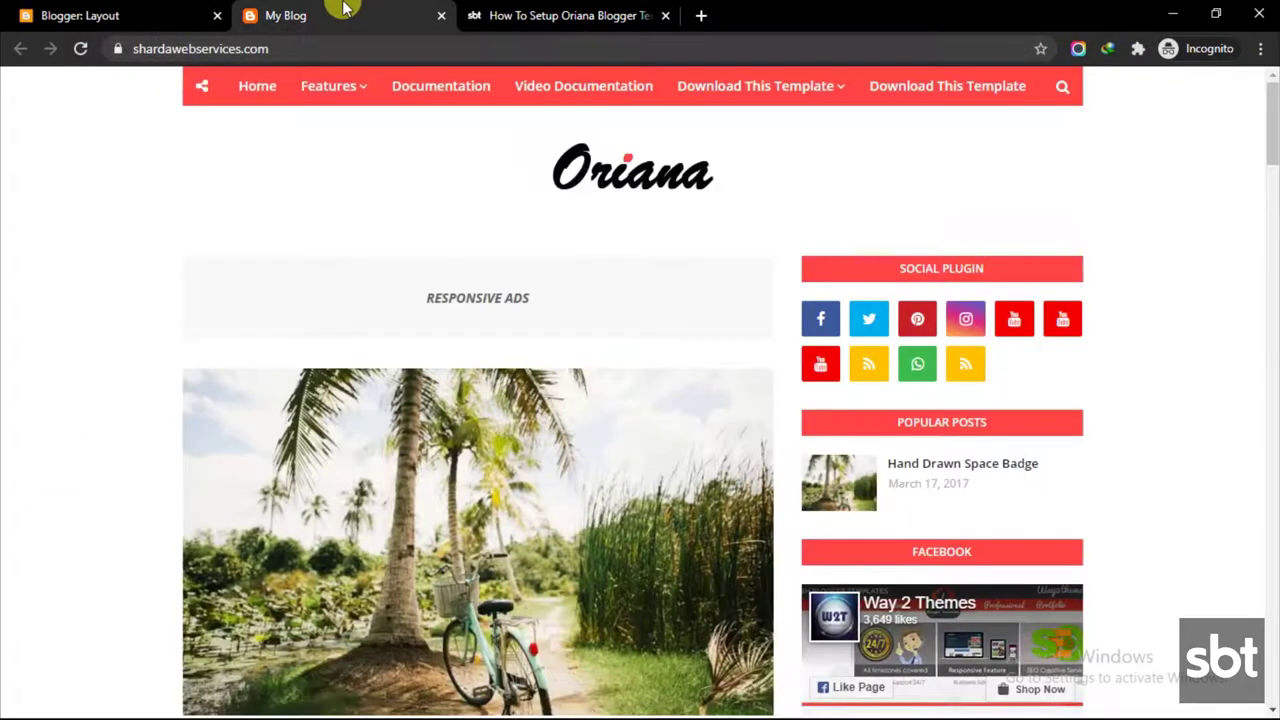
pyautogui.click(198, 92)
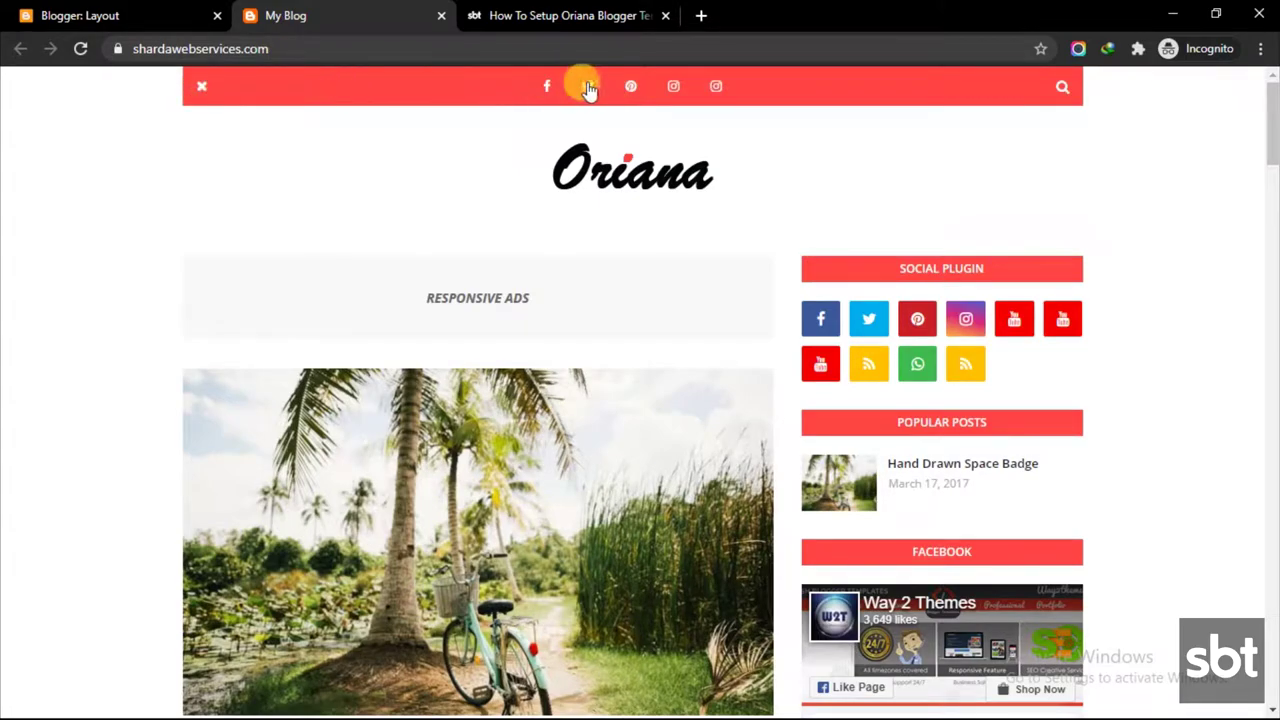
pyautogui.click(198, 92)
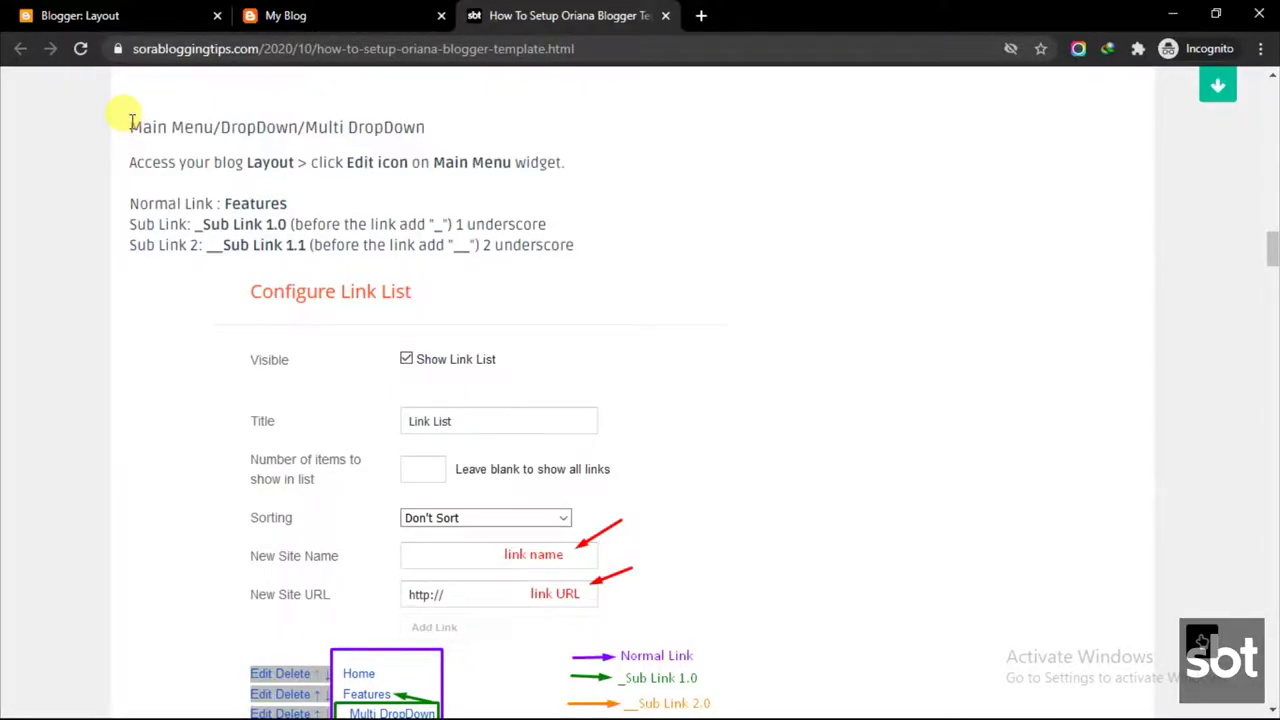
# Read the Main Menu/DropDown/Multi DropDown section of the setup guide, covering the underscore naming of sub links
pyautogui.moveTo(131, 121); pyautogui.dragTo(588, 245)
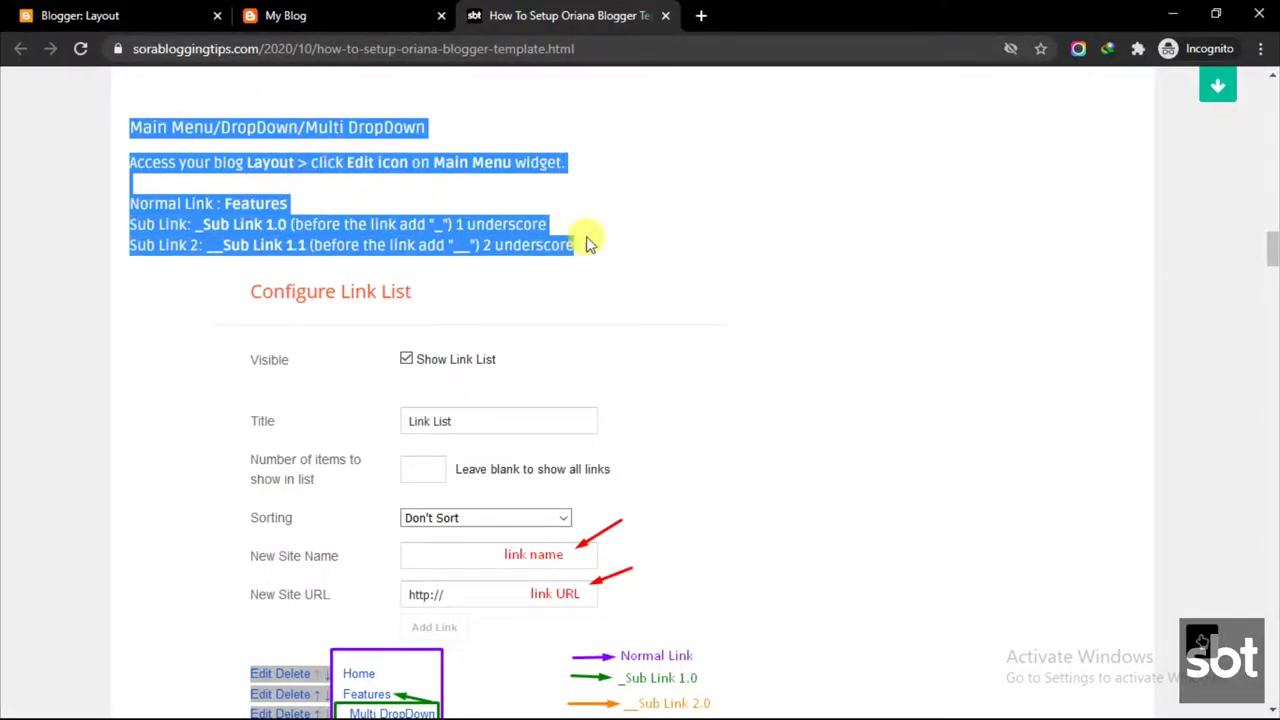
pyautogui.click(320, 190)
pyautogui.scroll(-2, 557, 366)
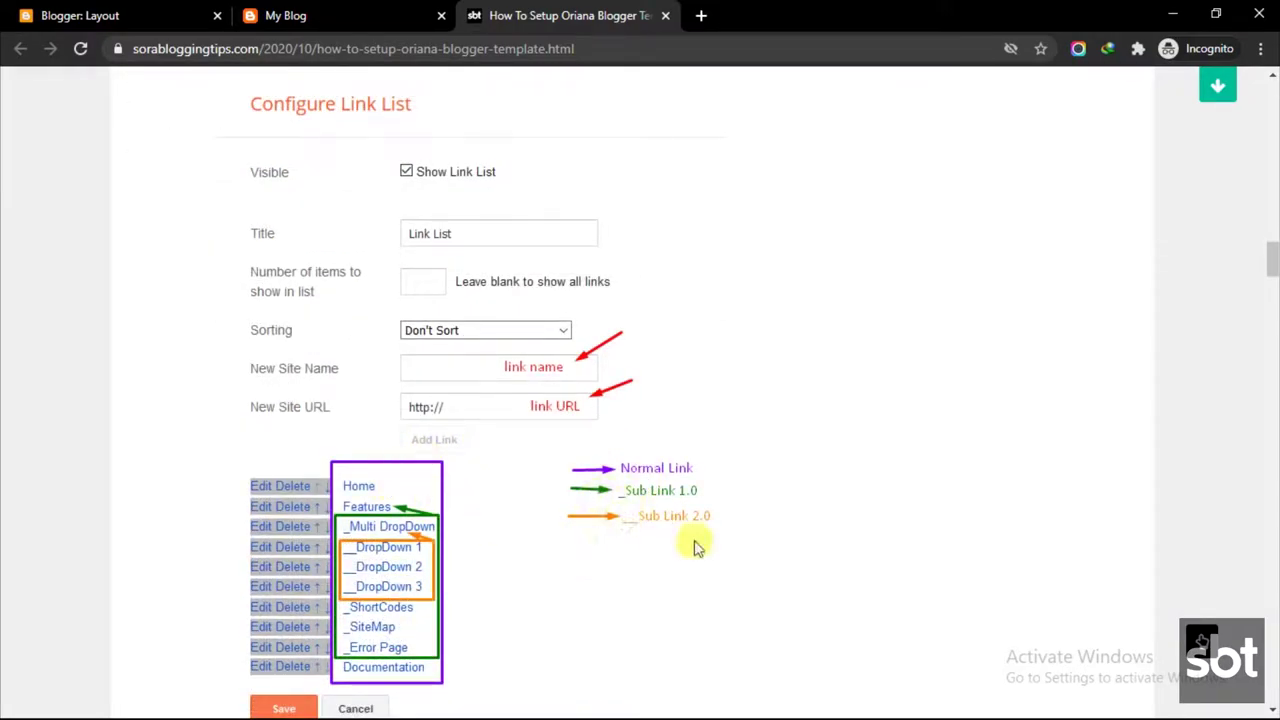
pyautogui.scroll(-1, 452, 520)
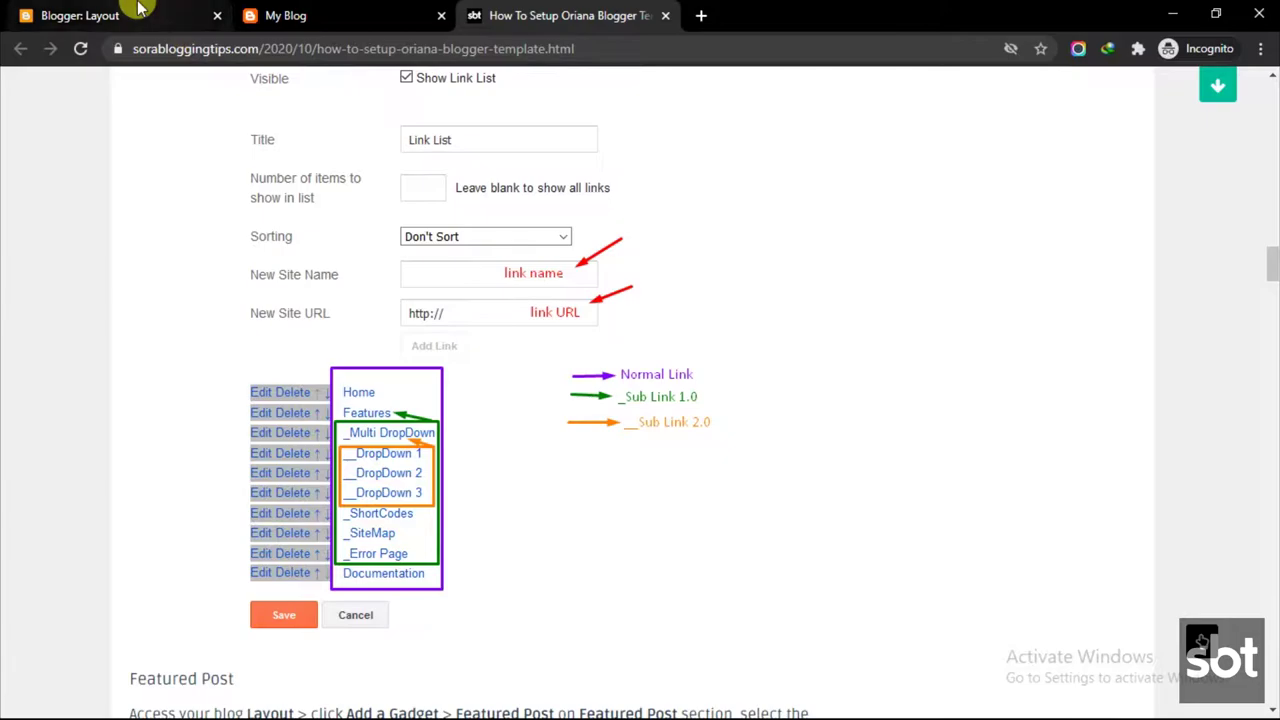
# Open the Main Menu link list in the Blogger layout and rename the Features link to "Dropdown"
pyautogui.click(140, 12)
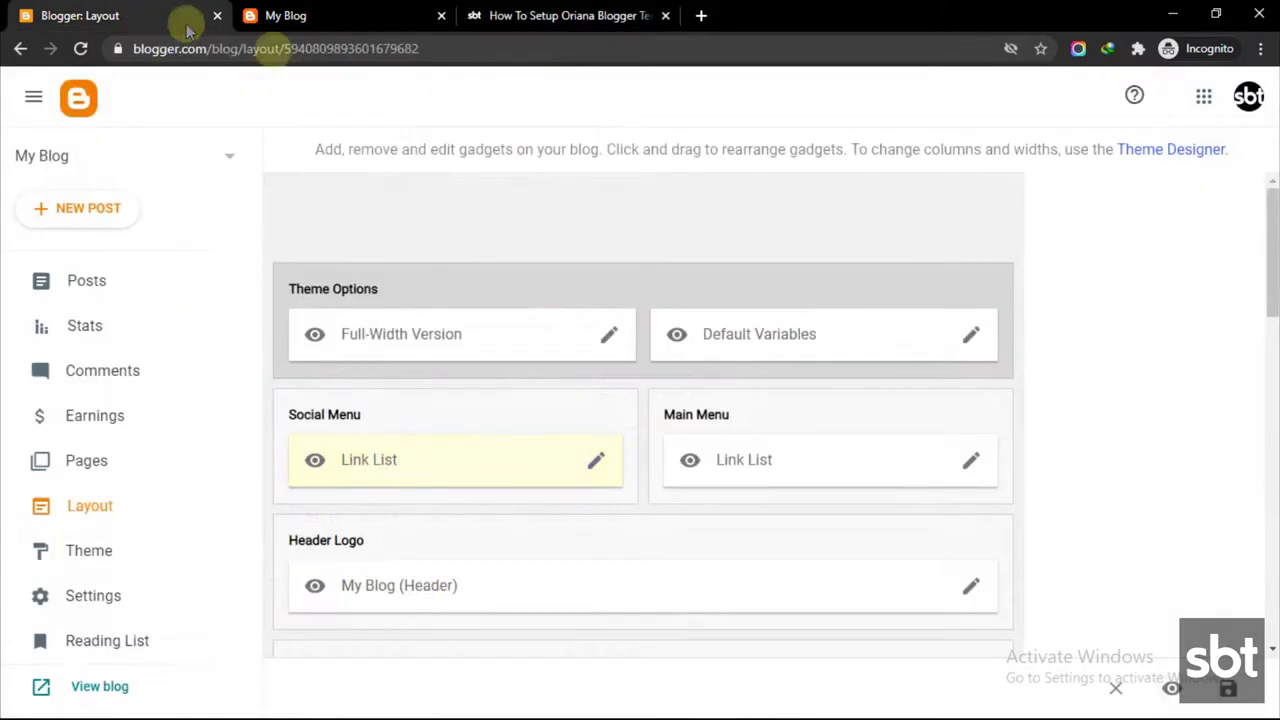
pyautogui.click(966, 466)
pyautogui.scroll(-3, 343, 394)
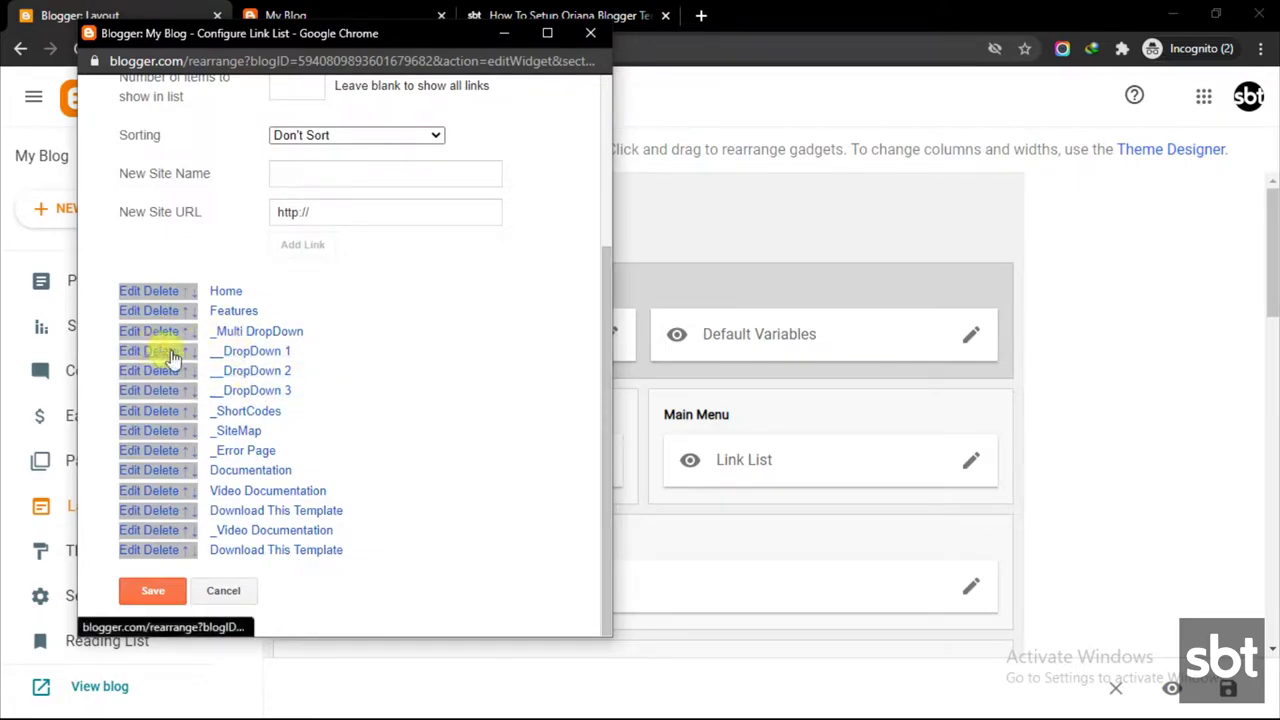
pyautogui.click(136, 313)
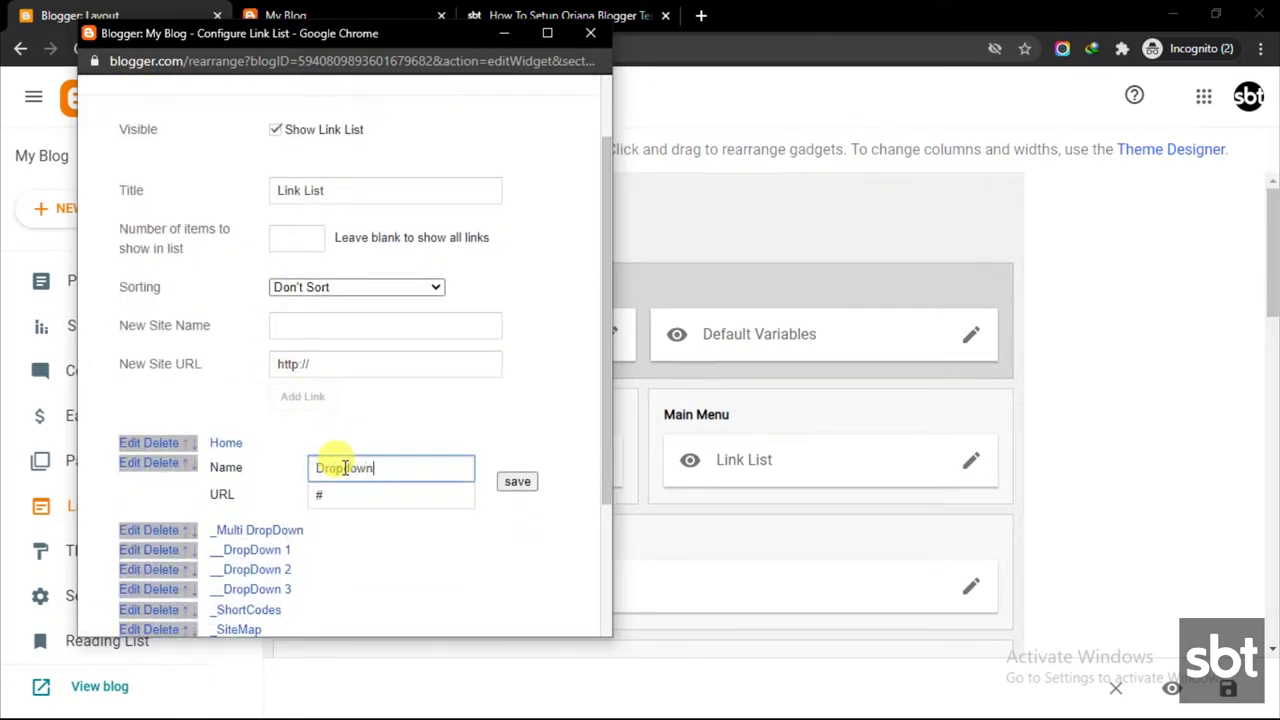
pyautogui.click(517, 482)
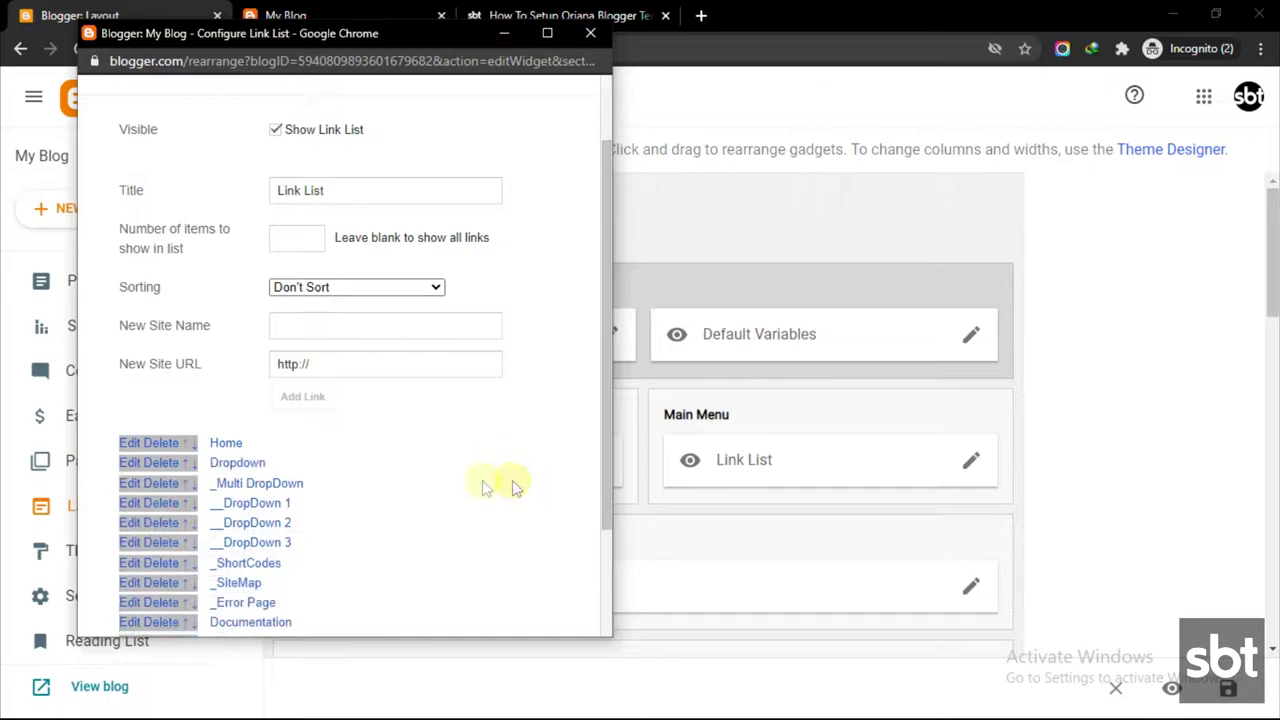
# Rename the "_Multi DropDown" link in the Main Menu link list to "_First Level"
pyautogui.click(132, 484)
pyautogui.moveTo(326, 582); pyautogui.dragTo(373, 582)
pyautogui.write('FIrst')
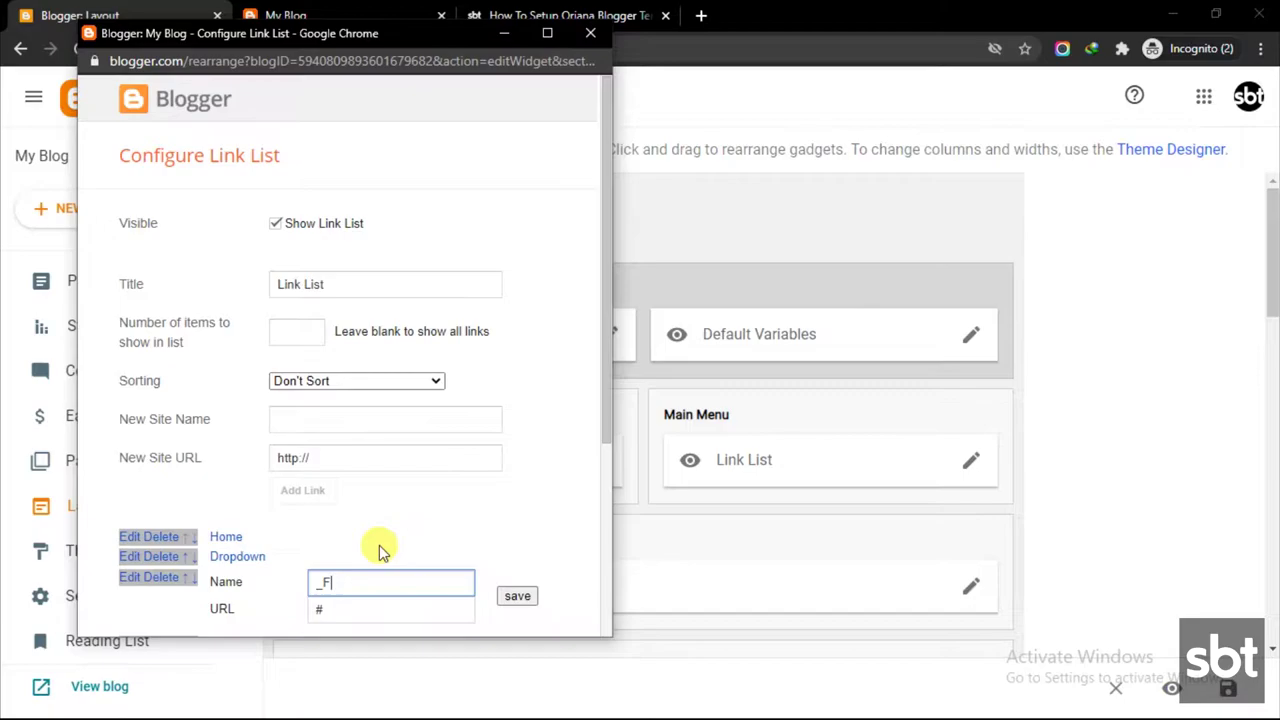
pyautogui.press('BackSpace')
pyautogui.press('BackSpace')
pyautogui.press('BackSpace')
pyautogui.press('BackSpace')
pyautogui.write('irst Level')
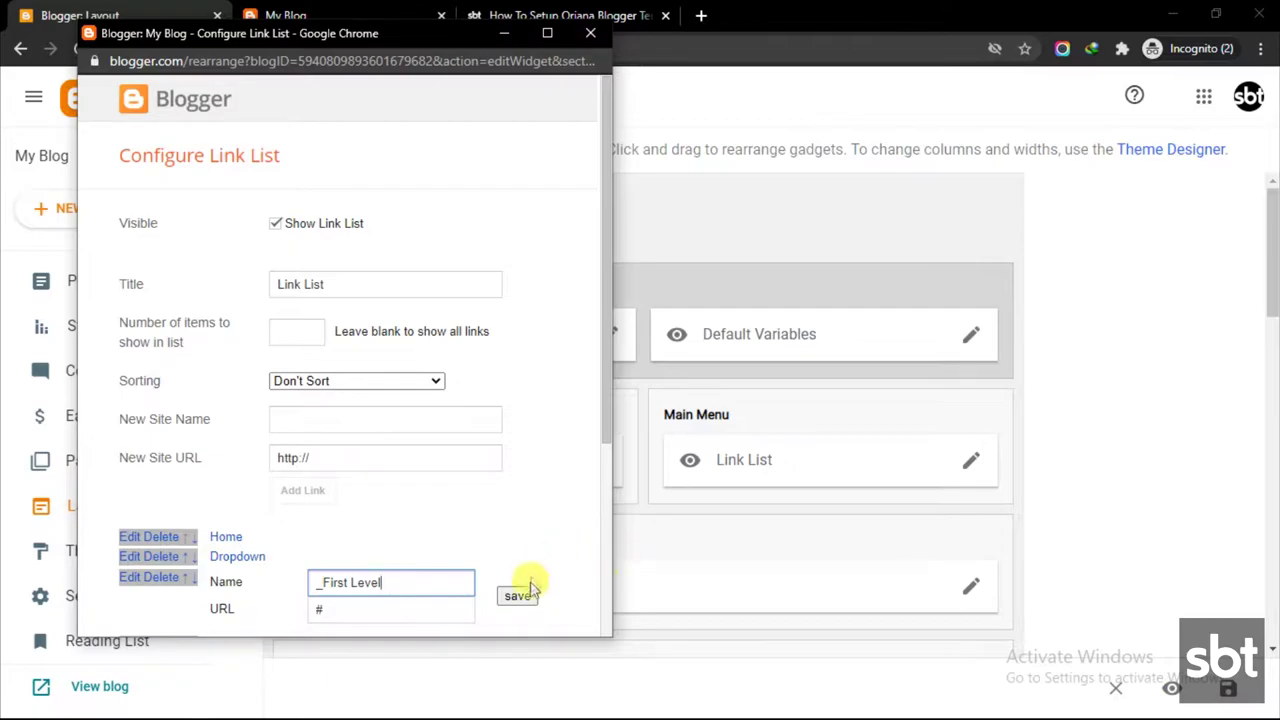
pyautogui.click(516, 596)
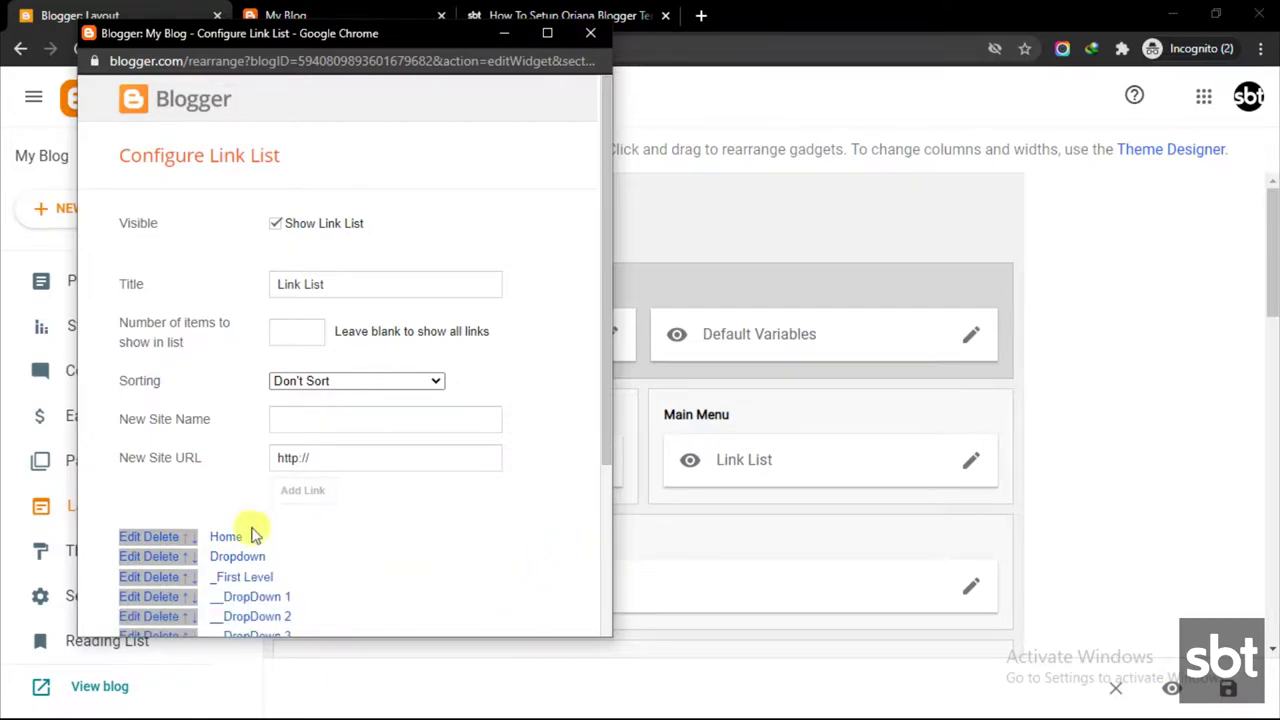
pyautogui.scroll(-1, 149, 491)
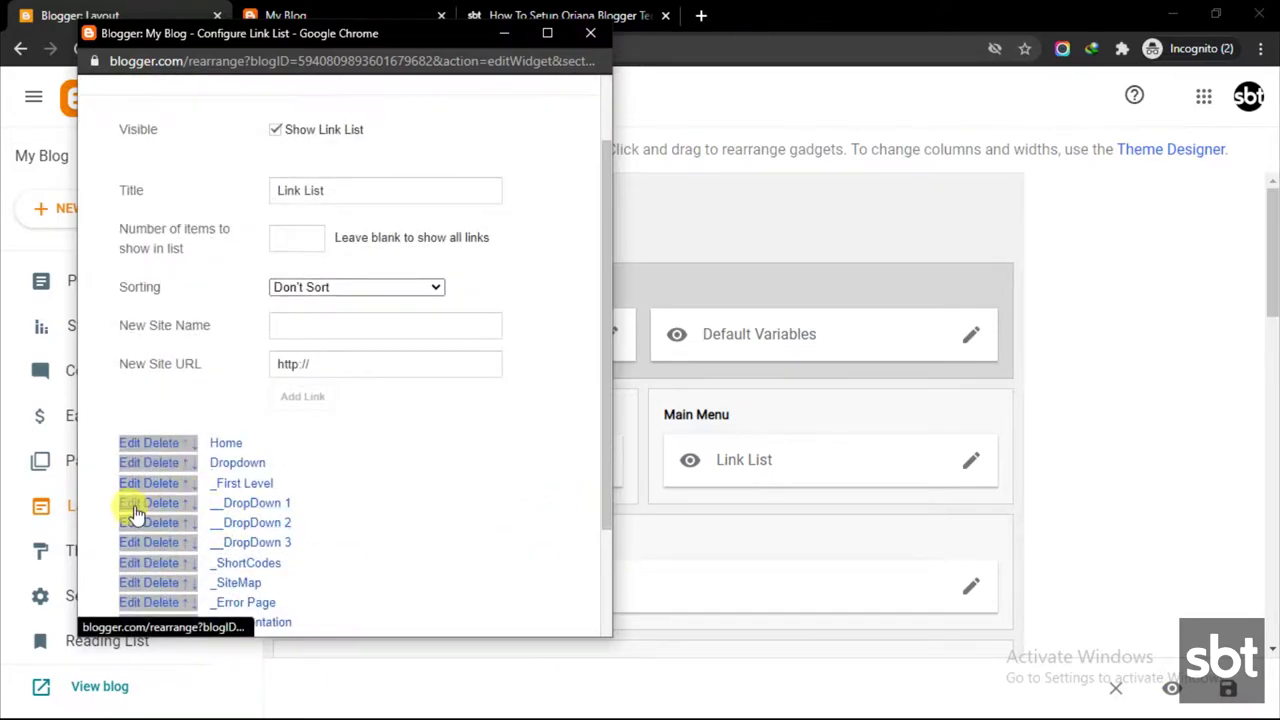
# Rename the "__DropDown 1" link in the Main Menu link list to "__Second Level"
pyautogui.click(136, 508)
pyautogui.moveTo(330, 508); pyautogui.dragTo(383, 508)
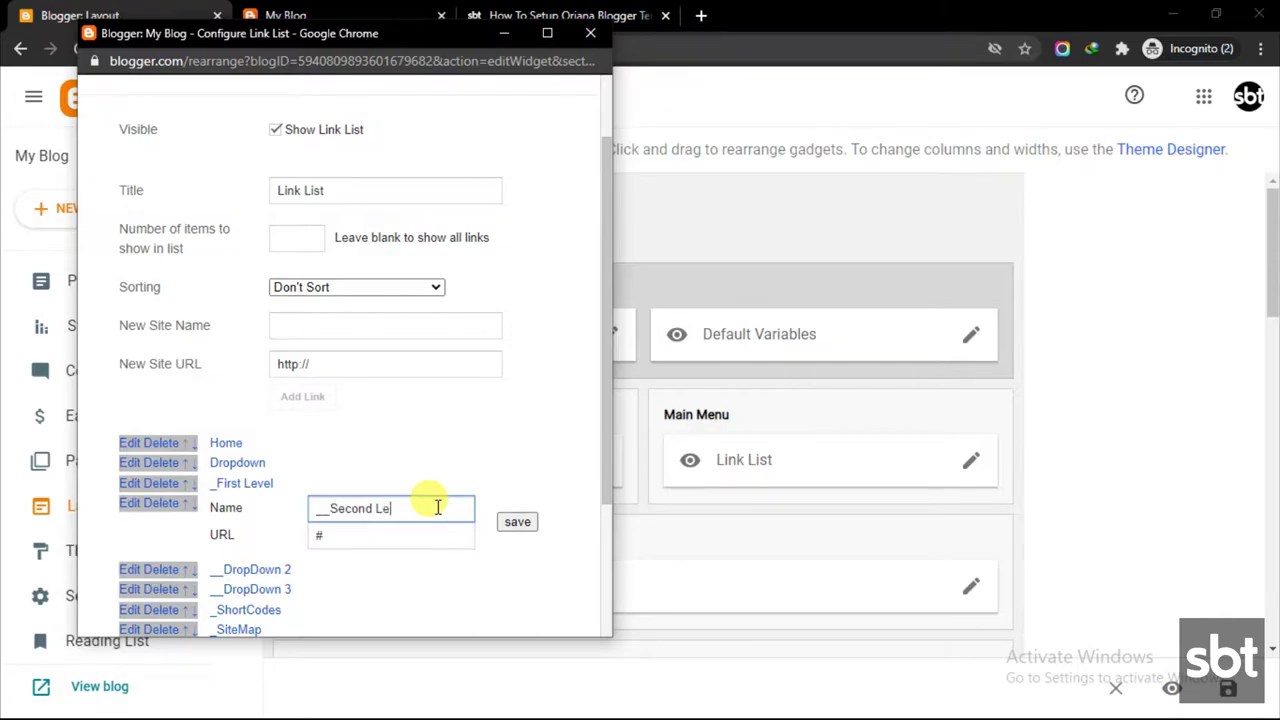
pyautogui.click(512, 522)
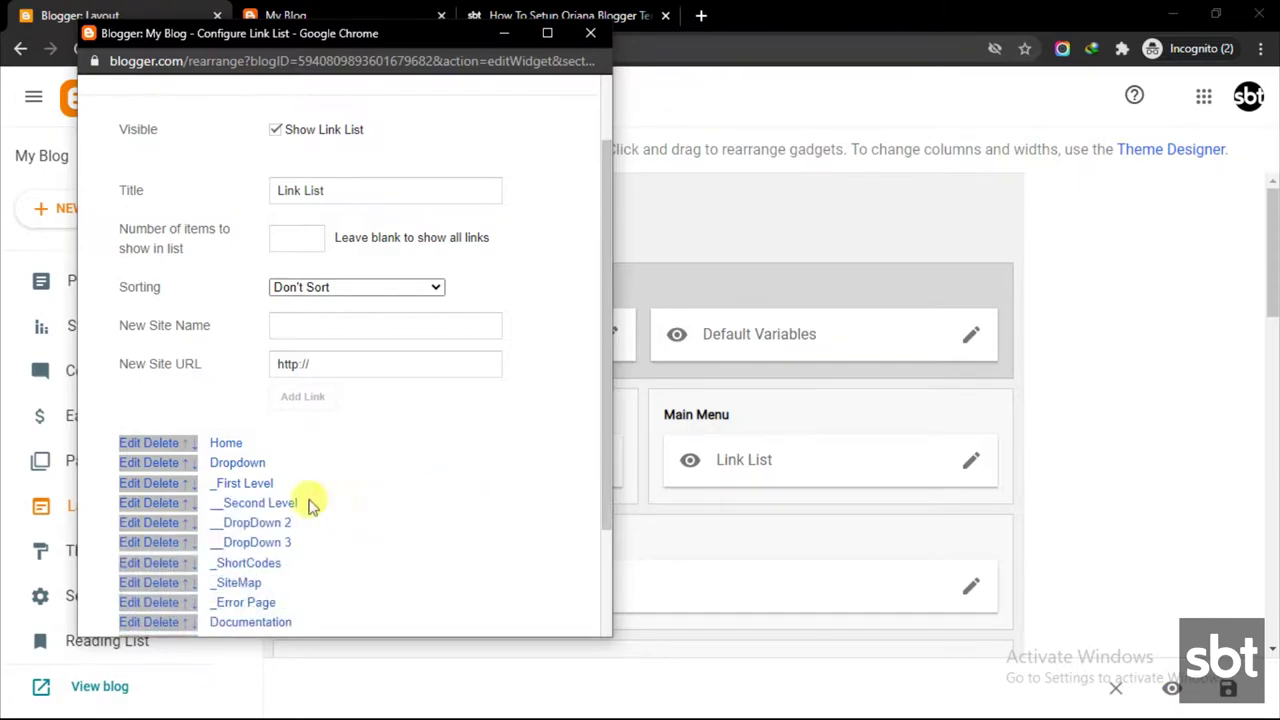
# Delete the duplicate "_Video Documentation" and "Download This Template" links at the end of the Main Menu link list
pyautogui.scroll(-3, 300, 495)
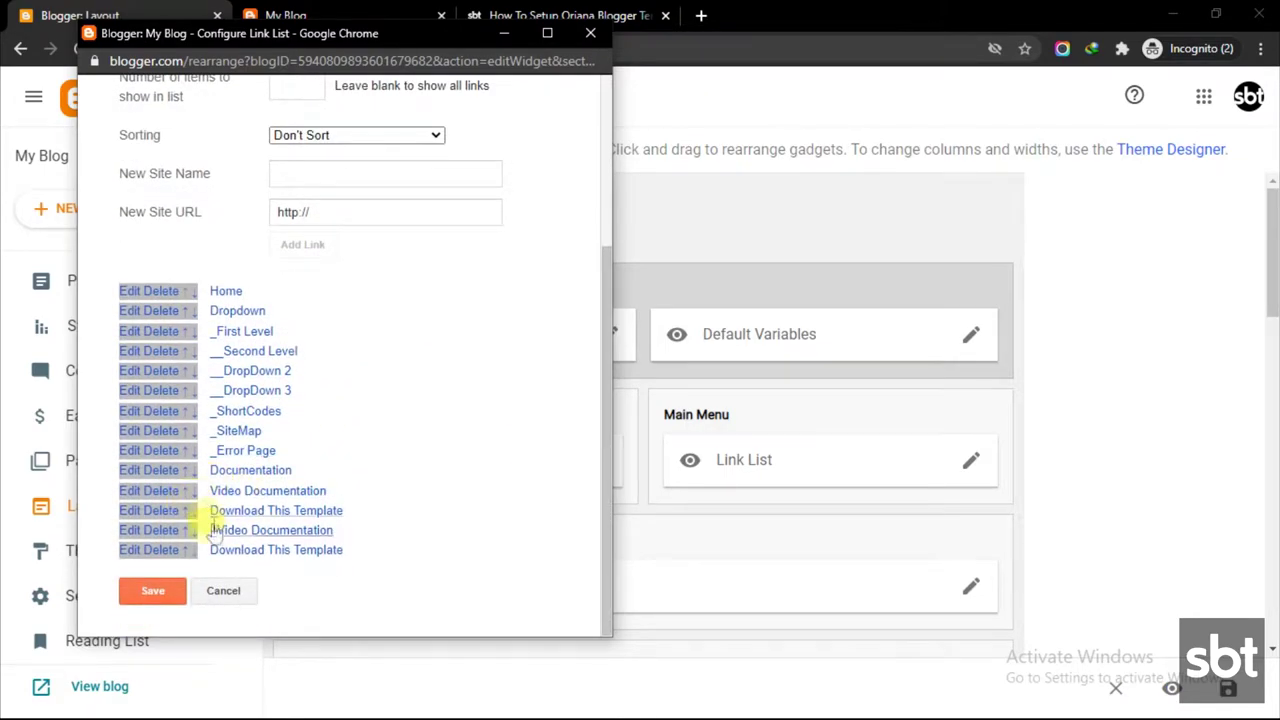
pyautogui.click(172, 550)
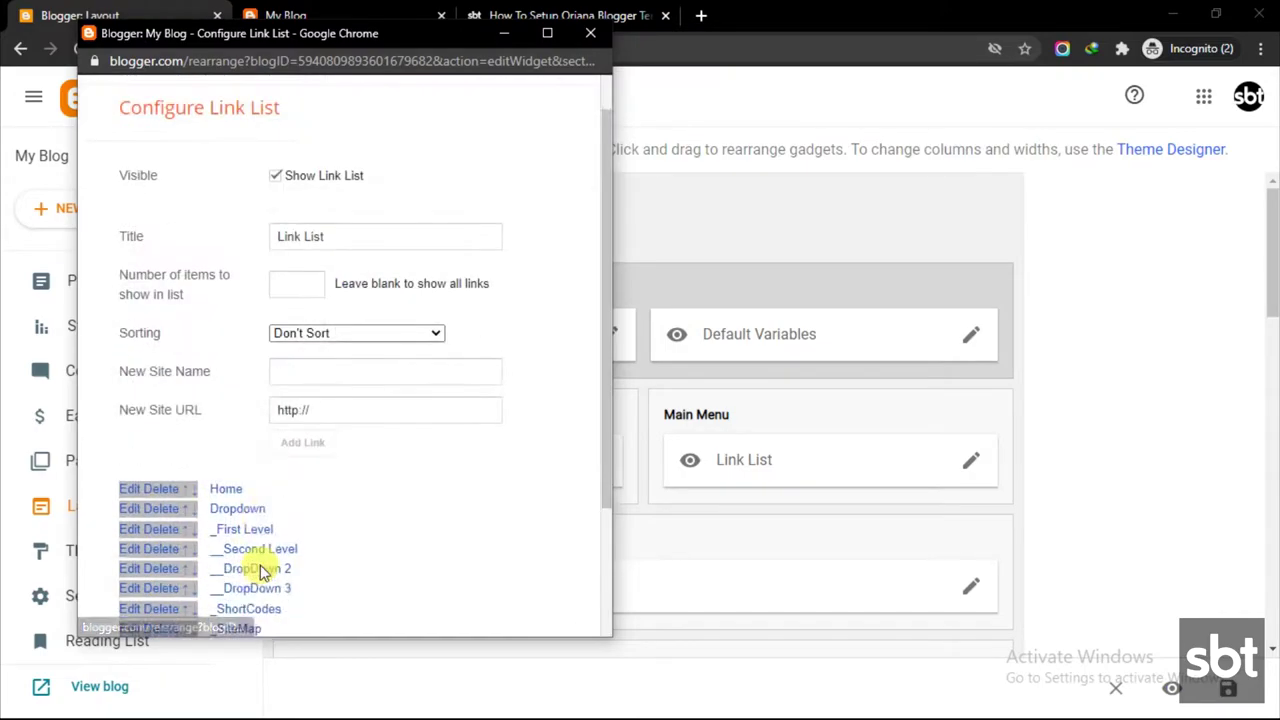
pyautogui.click(188, 550)
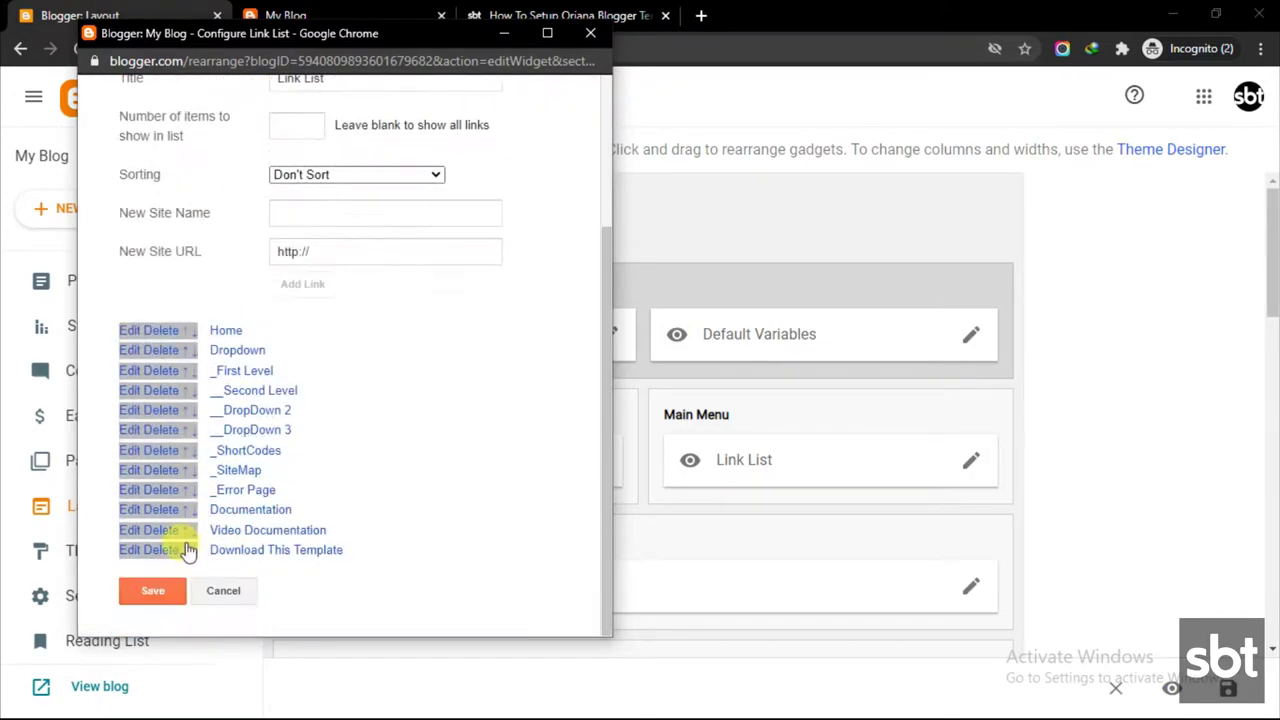
# Rename the Documentation link to "Normal Link" and save the Main Menu link list
pyautogui.click(120, 510)
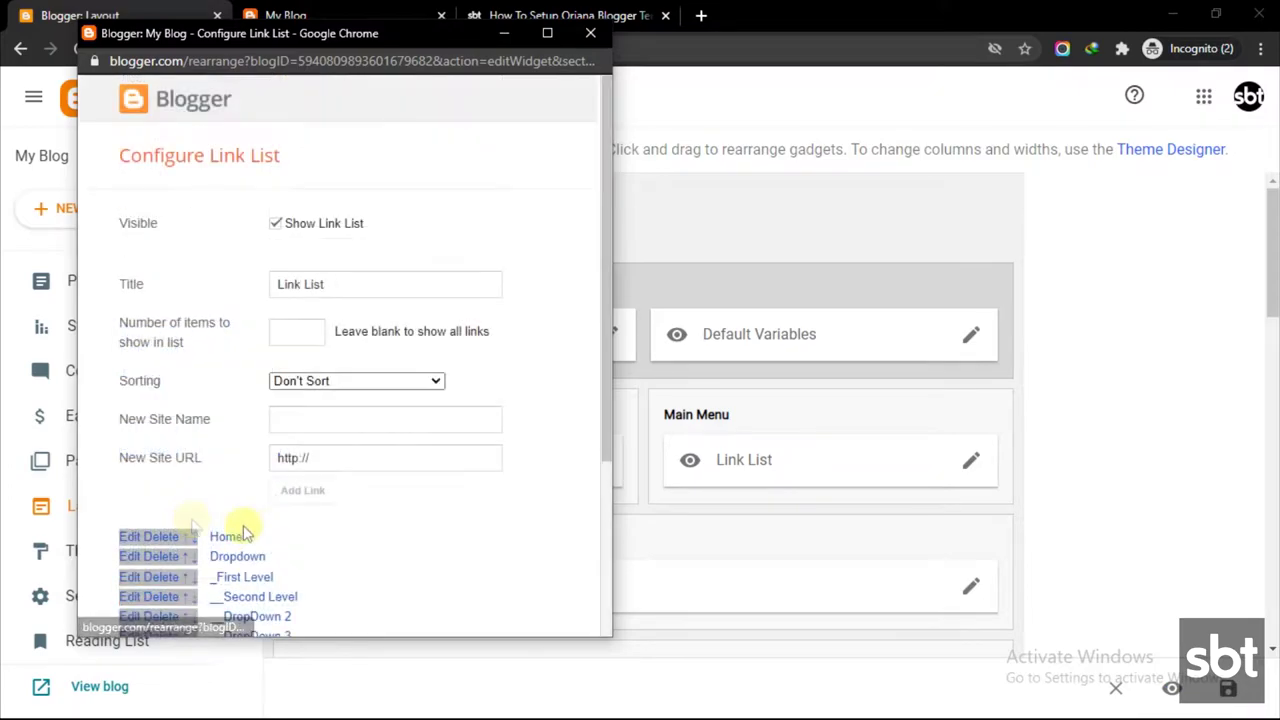
pyautogui.doubleClick(411, 470)
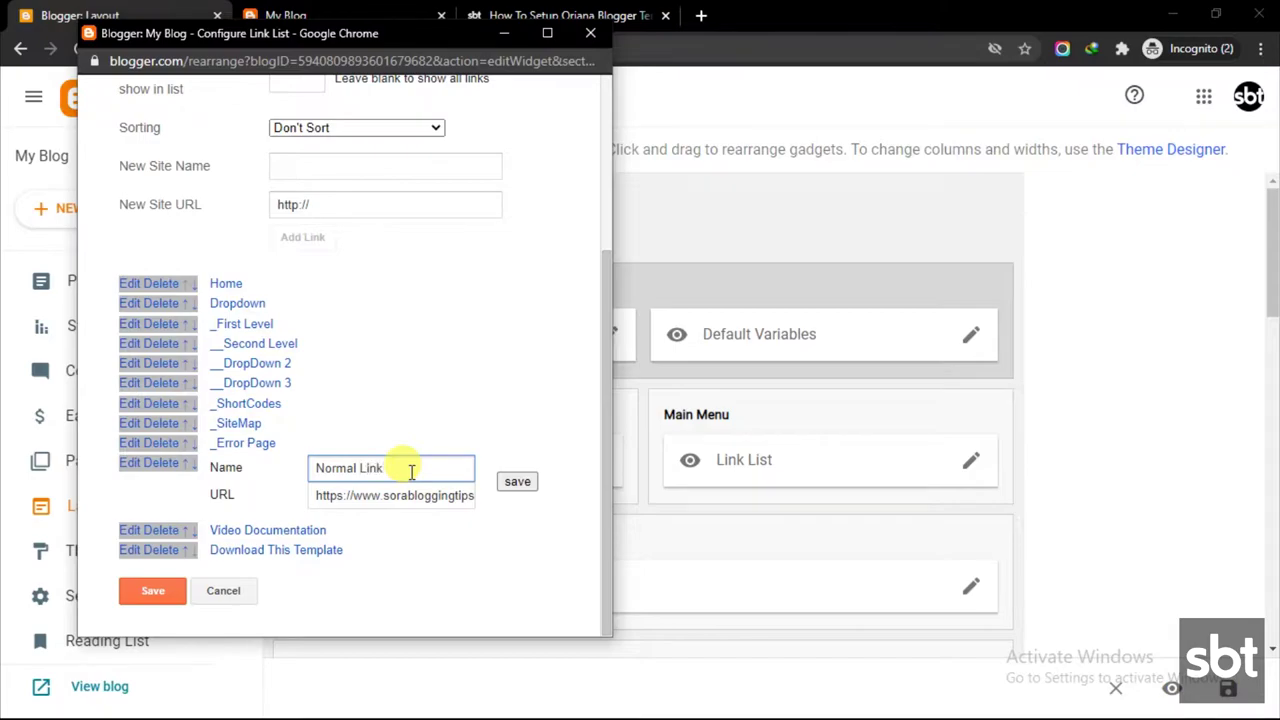
pyautogui.click(528, 490)
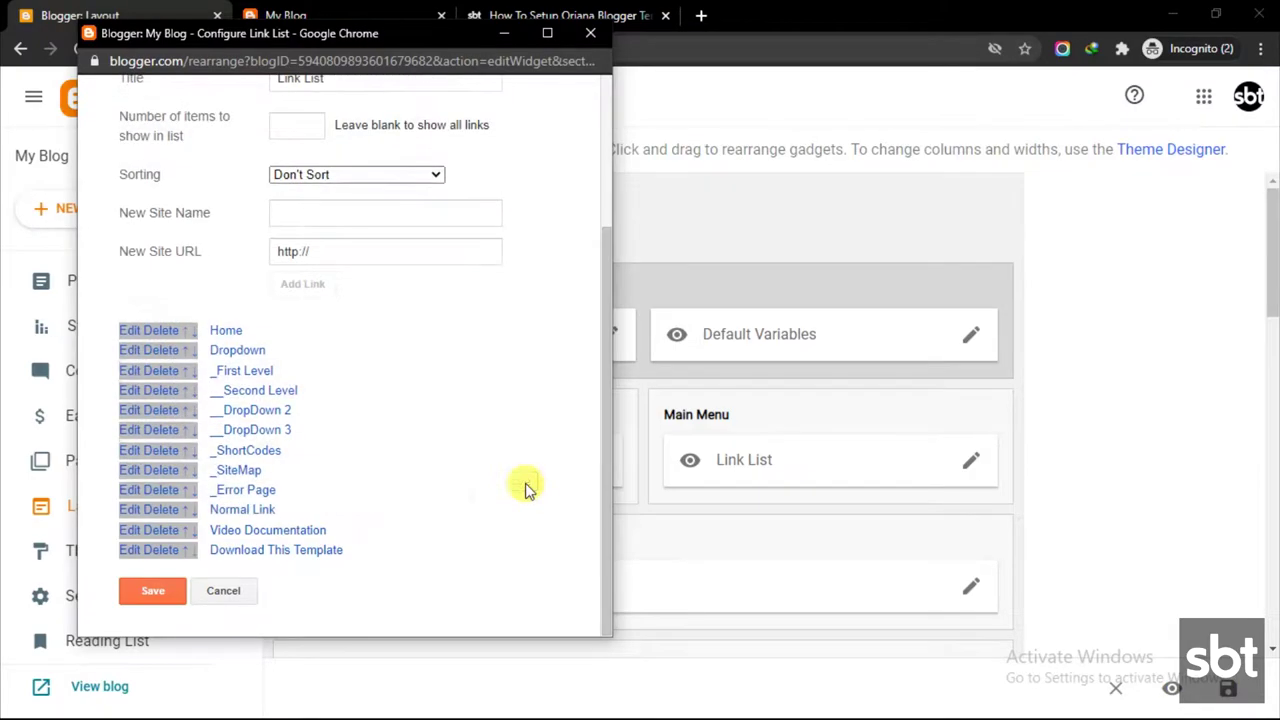
pyautogui.click(160, 590)
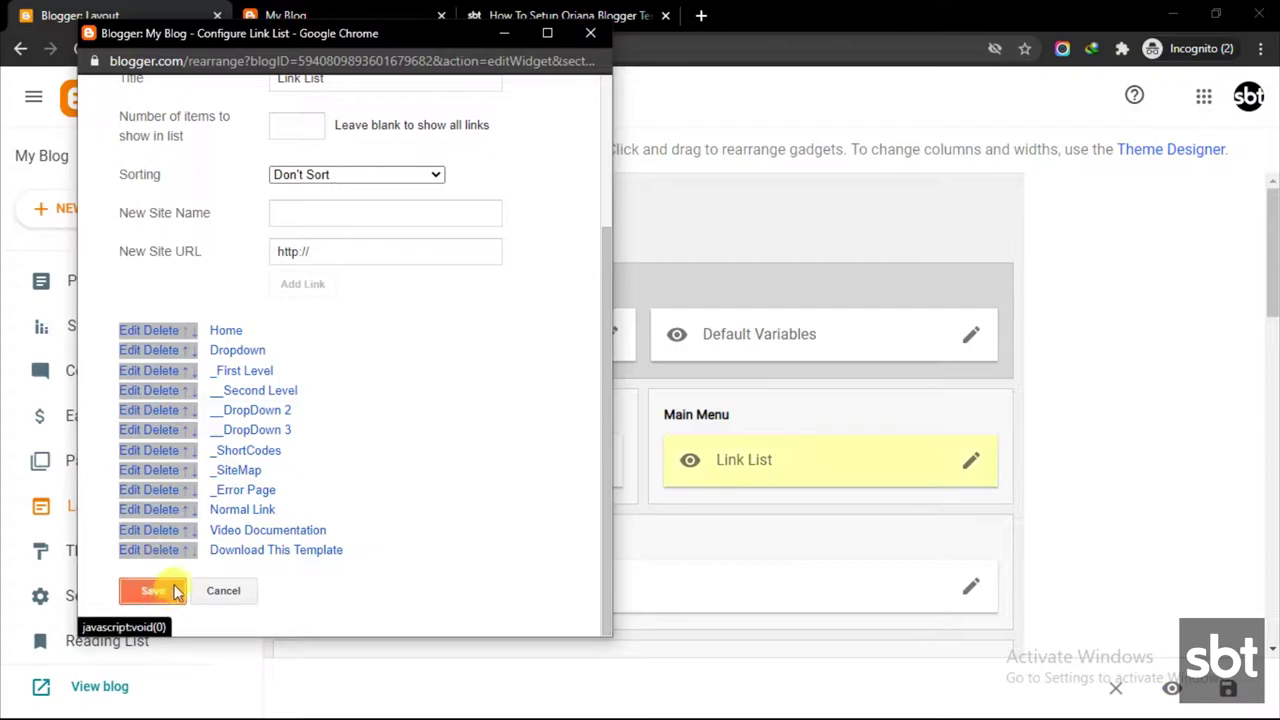
# Reload the live blog and expand the Dropdown menu in the header to check its sub links
pyautogui.click(302, 16)
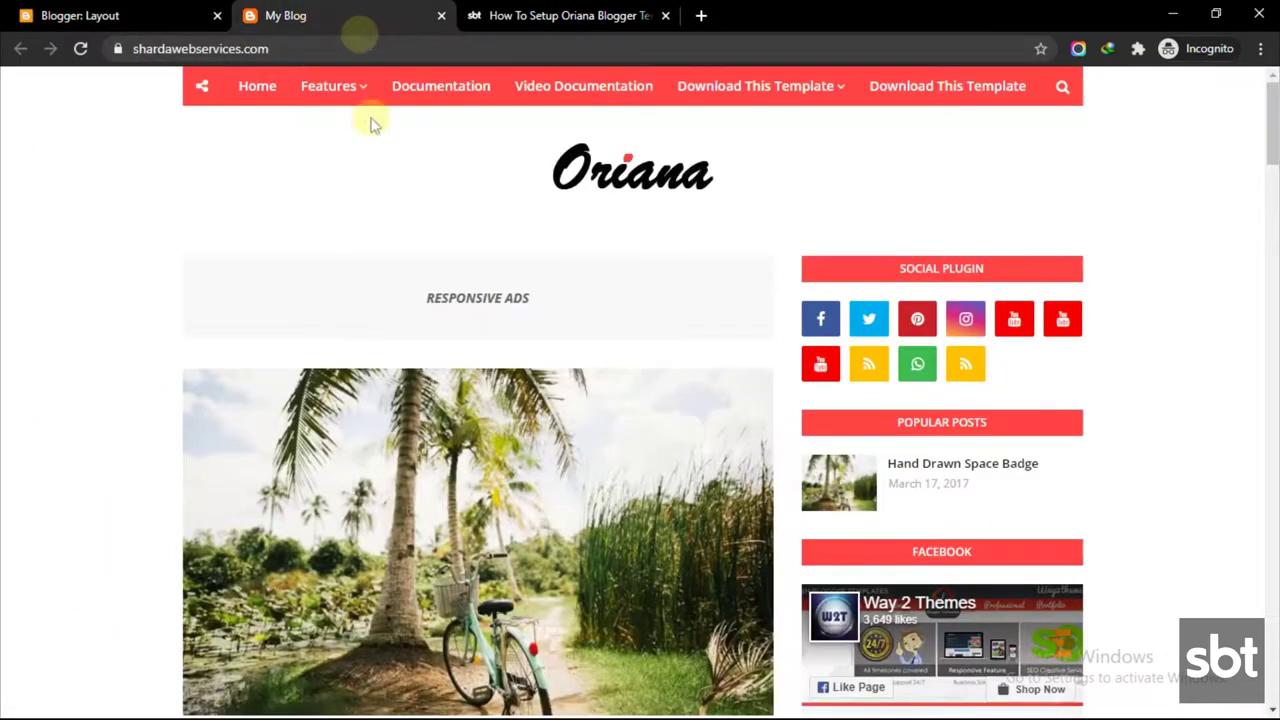
pyautogui.click(81, 48)
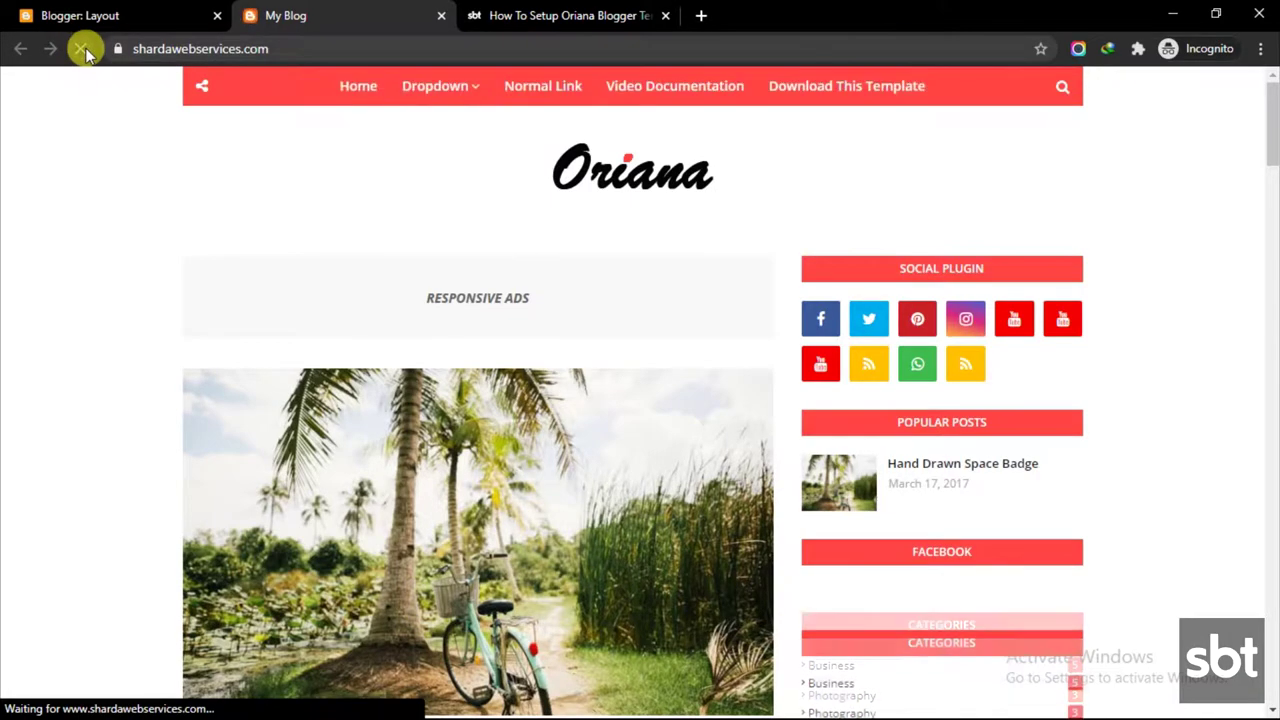
pyautogui.moveTo(437, 84)
pyautogui.moveTo(457, 121)
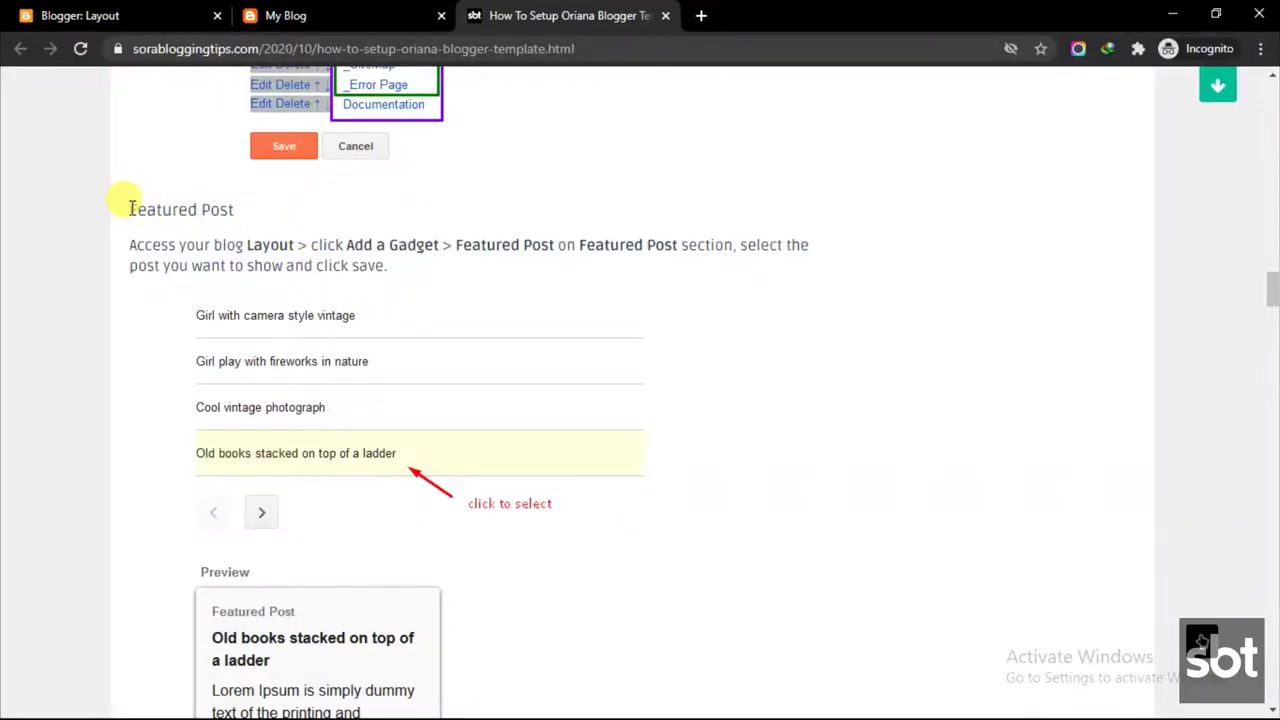
# Read the Featured Post section of the setup guide, including its example of selecting a post and saving
pyautogui.moveTo(131, 207); pyautogui.dragTo(226, 210)
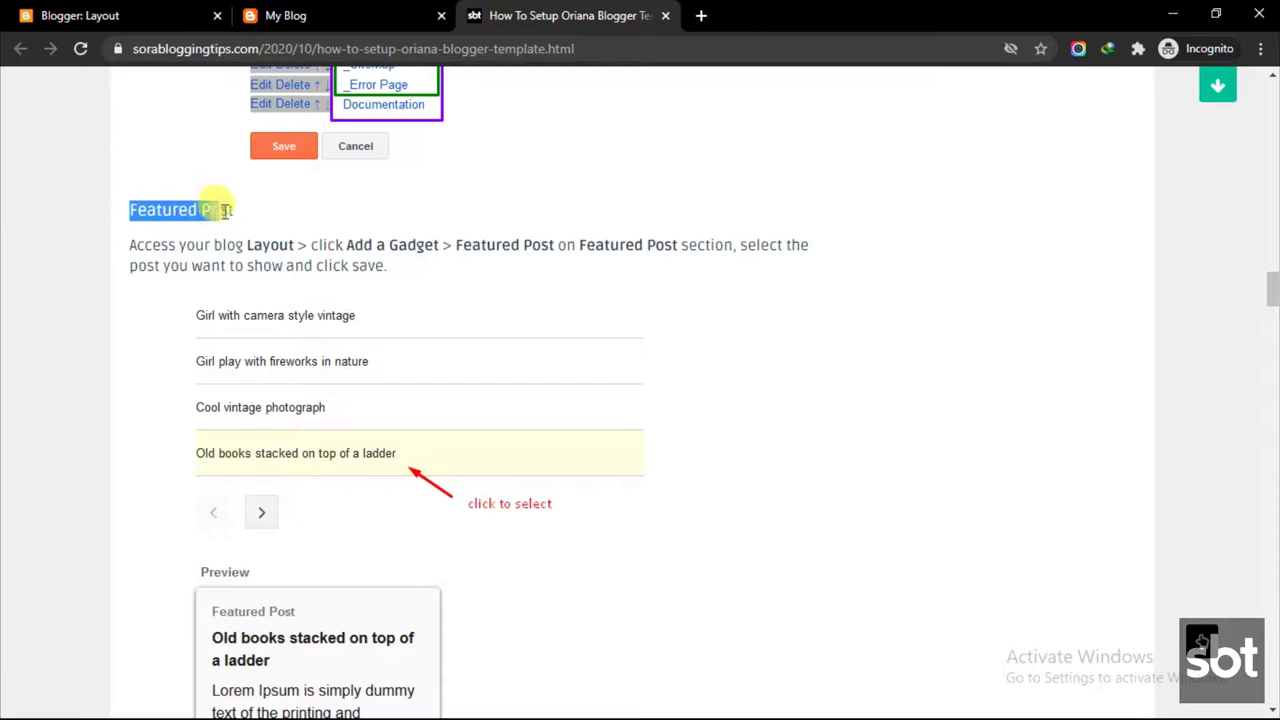
pyautogui.click(172, 244)
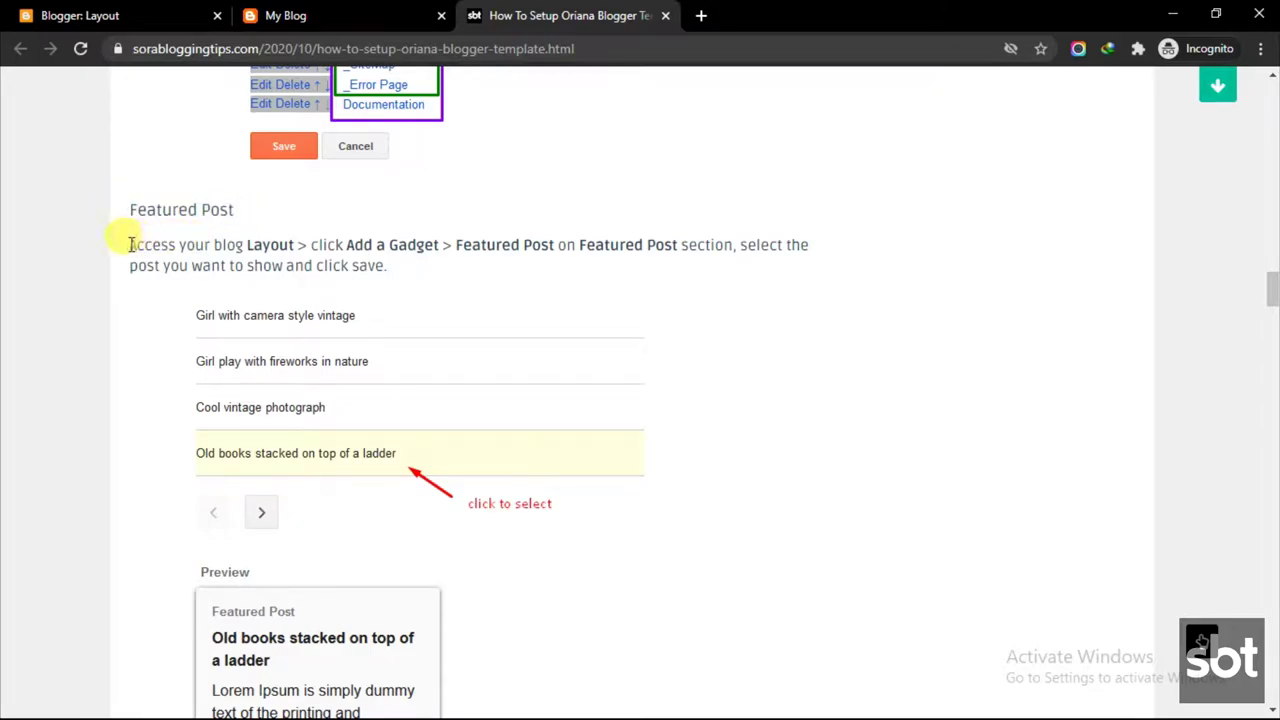
pyautogui.moveTo(130, 244); pyautogui.dragTo(381, 270)
pyautogui.click(320, 251)
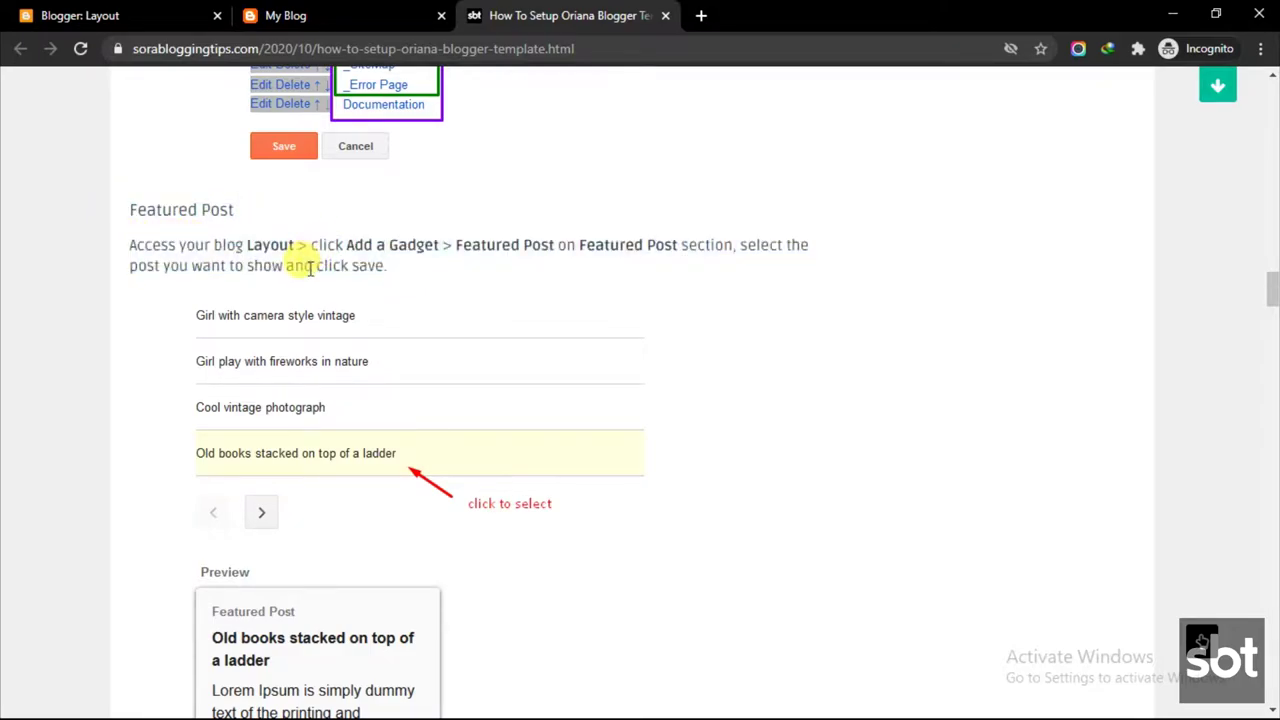
pyautogui.scroll(-1, 296, 352)
pyautogui.scroll(-5, 296, 352)
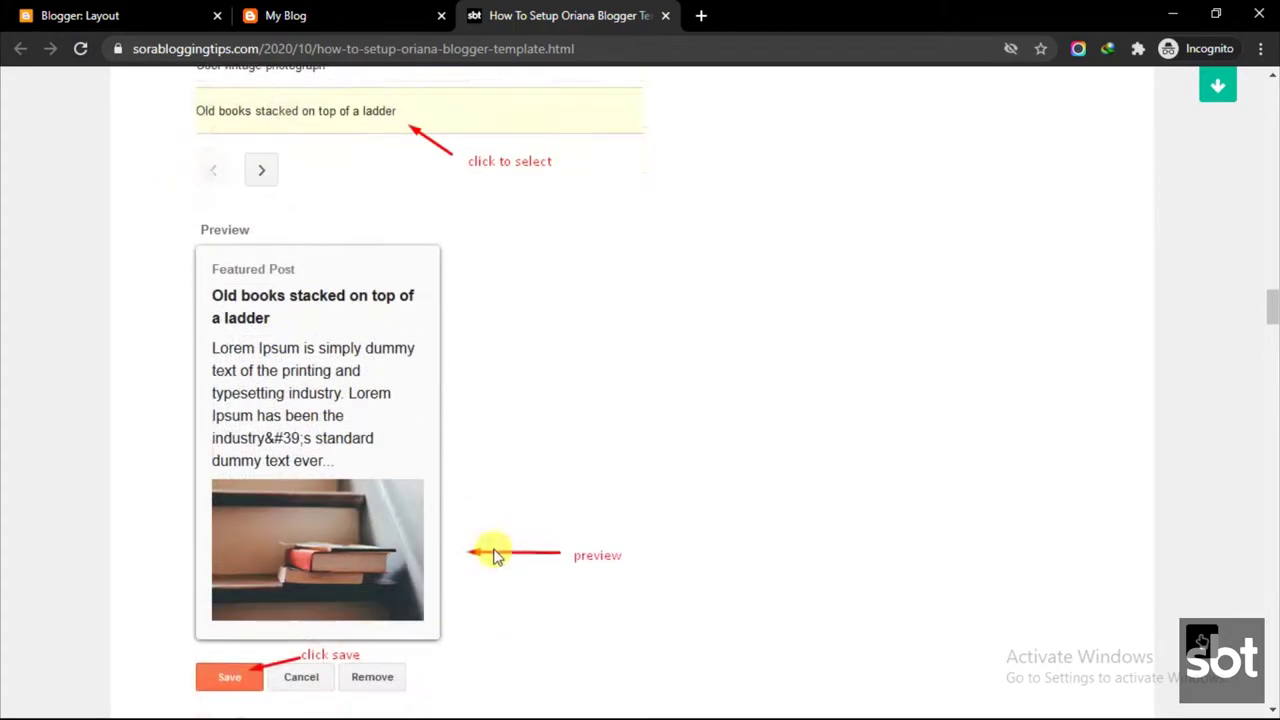
# Set the Featured Post gadget in the Blogger layout to "Online Shopping Landing Page", save it and reload the live blog
pyautogui.click(100, 15)
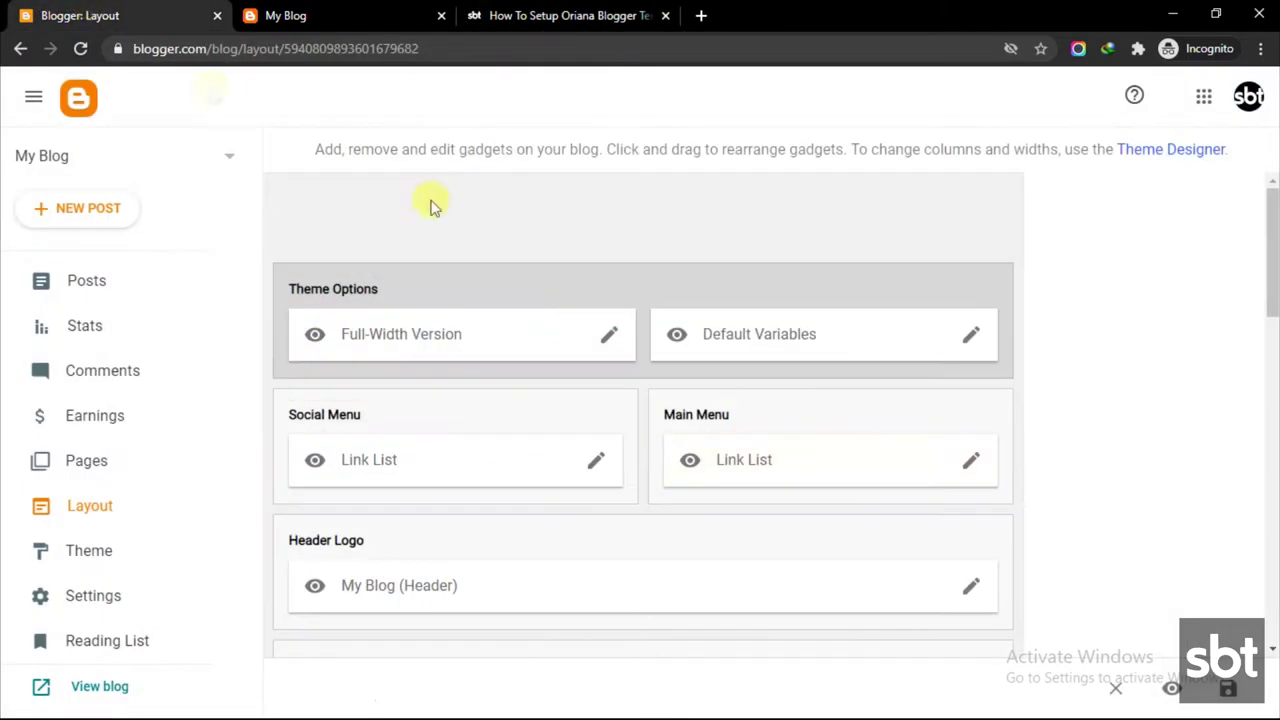
pyautogui.scroll(-3, 723, 449)
pyautogui.scroll(-1, 723, 449)
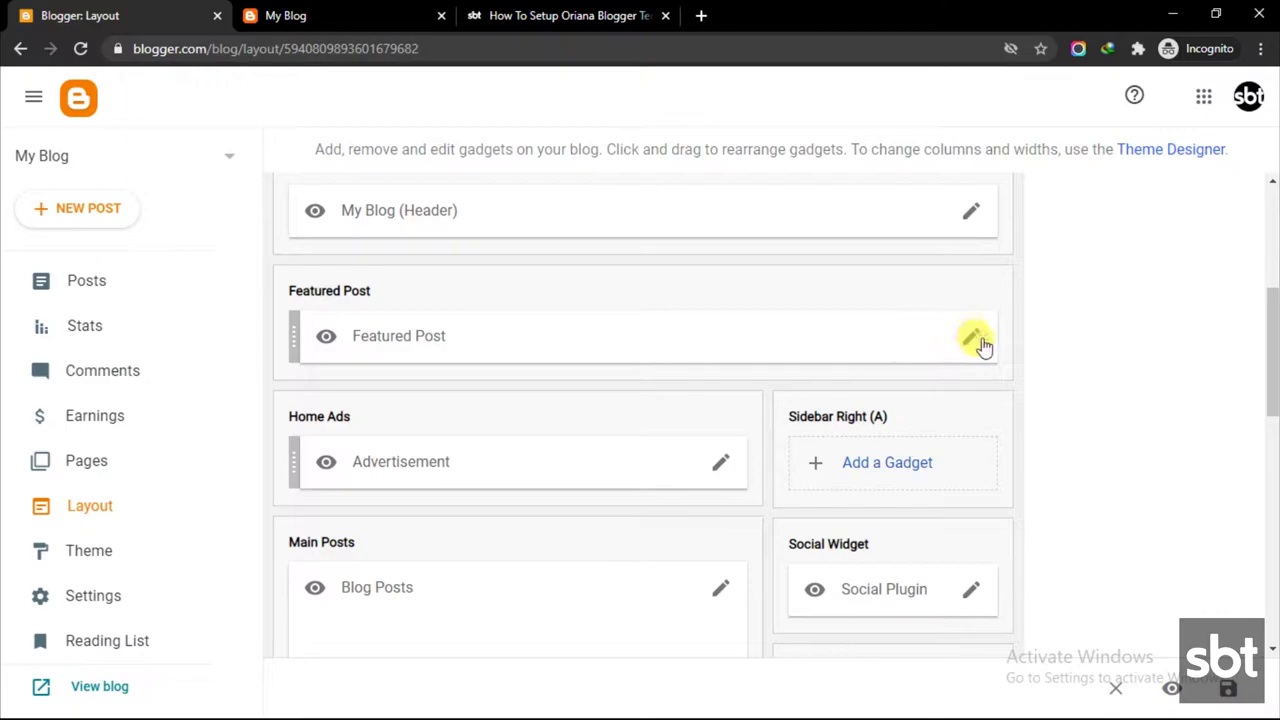
pyautogui.click(978, 340)
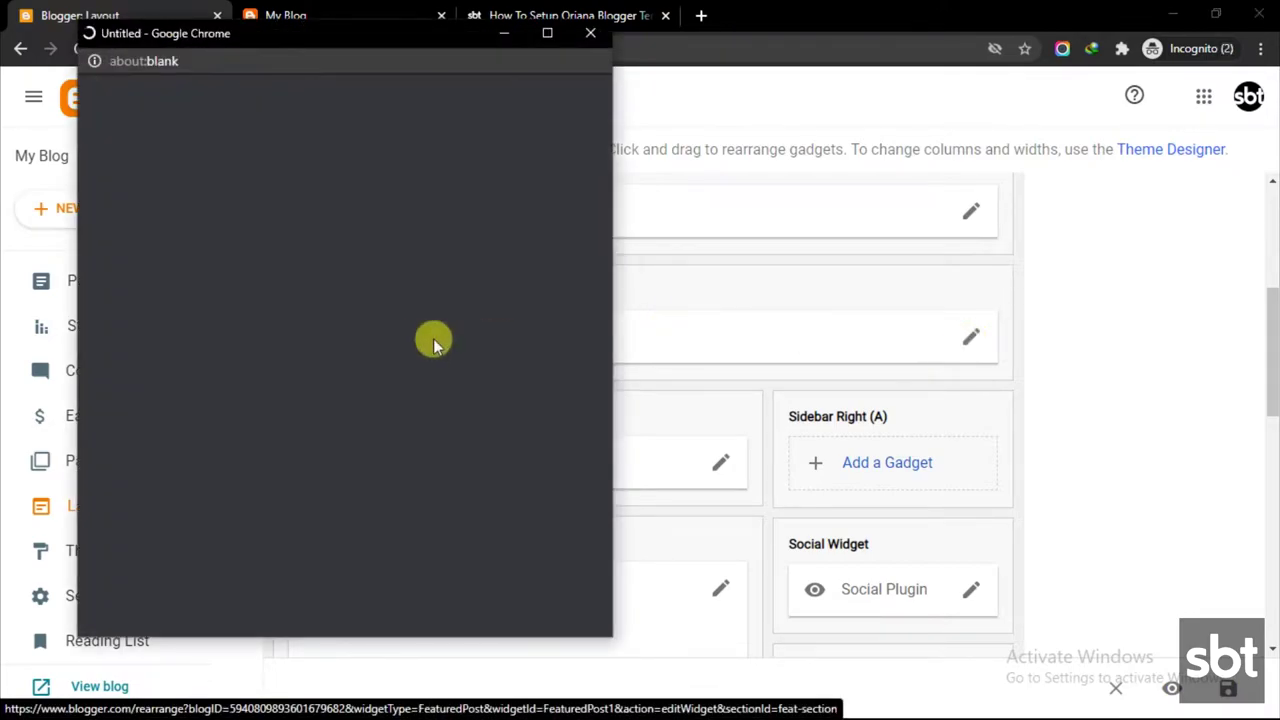
pyautogui.scroll(-2, 366, 371)
pyautogui.scroll(-2, 180, 367)
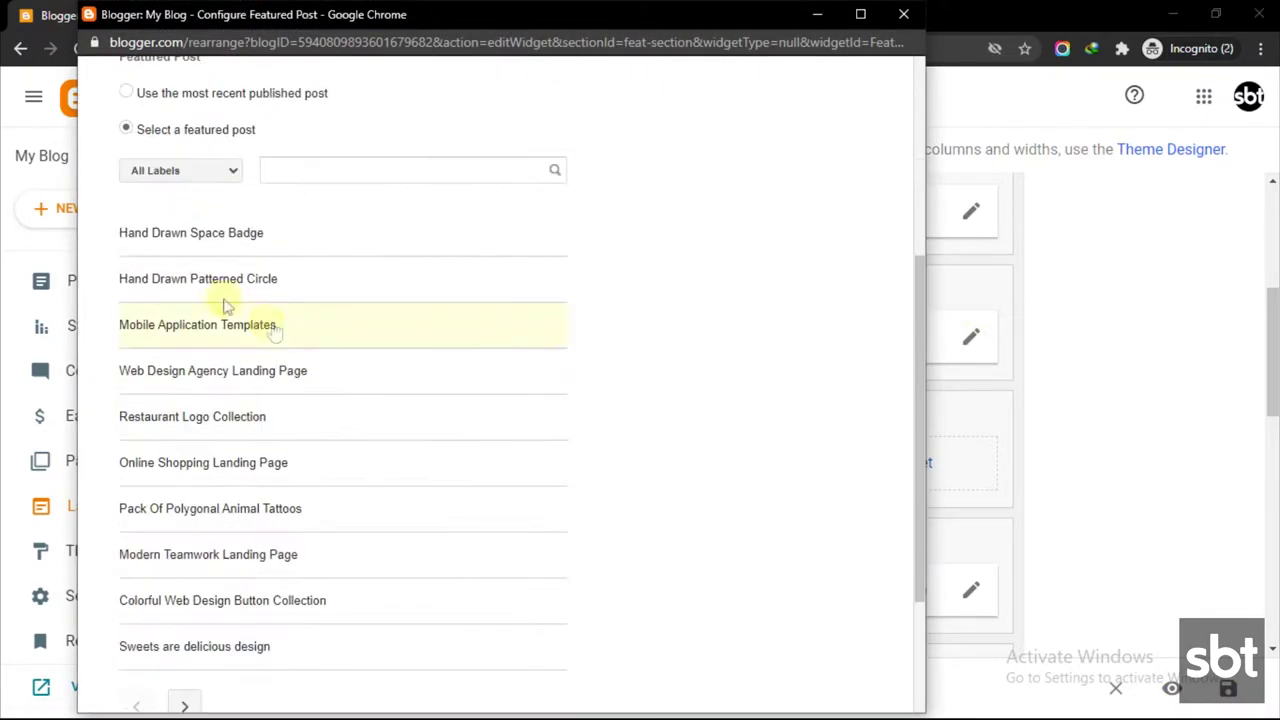
pyautogui.click(208, 465)
pyautogui.scroll(-6, 237, 500)
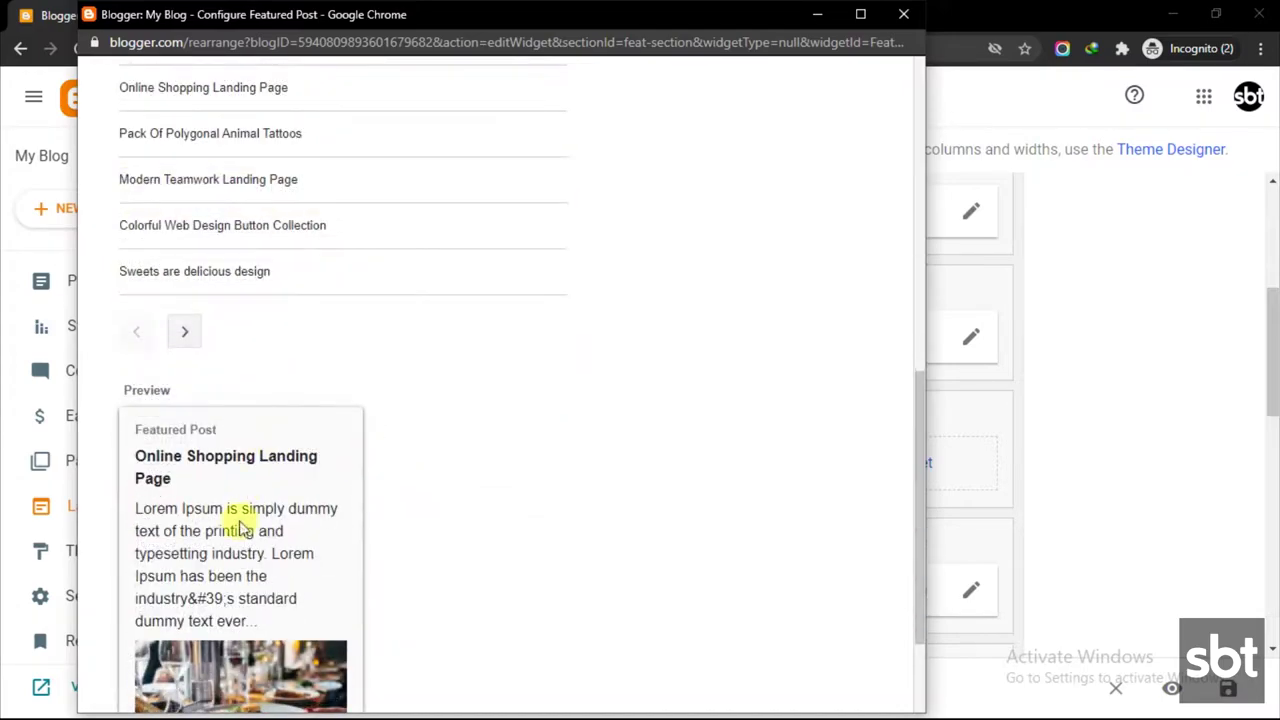
pyautogui.click(152, 667)
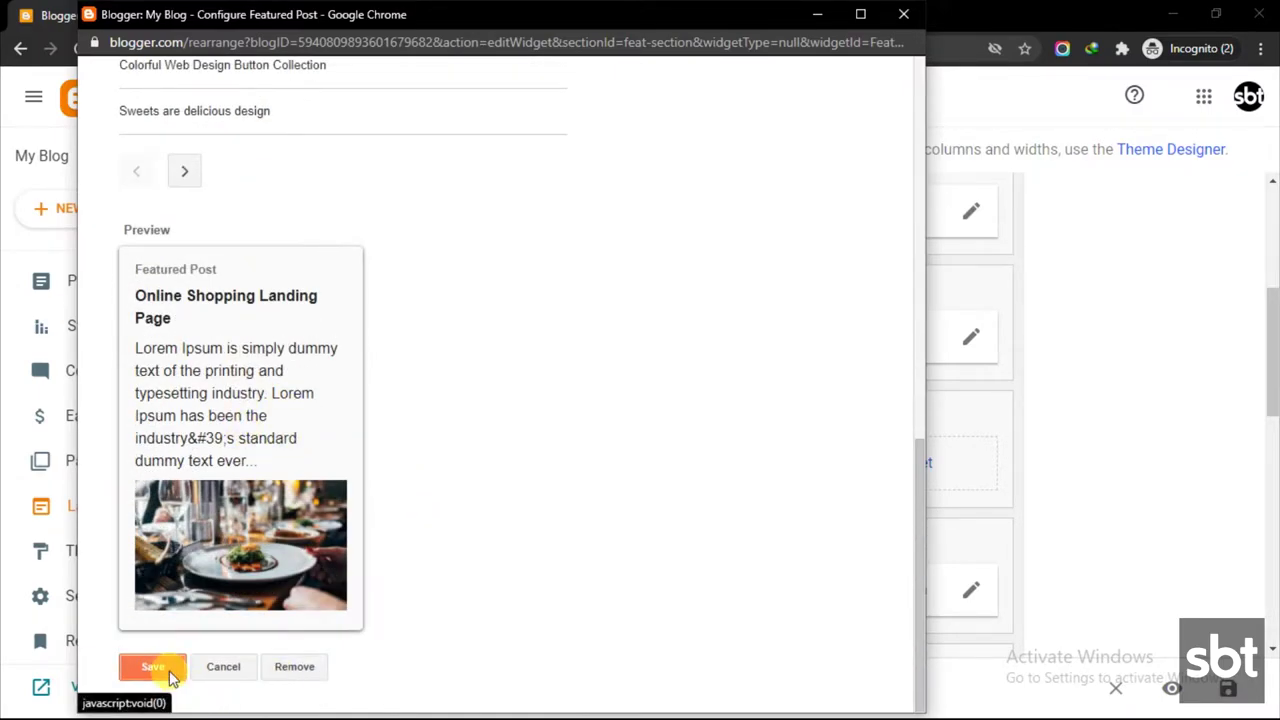
pyautogui.click(360, 12)
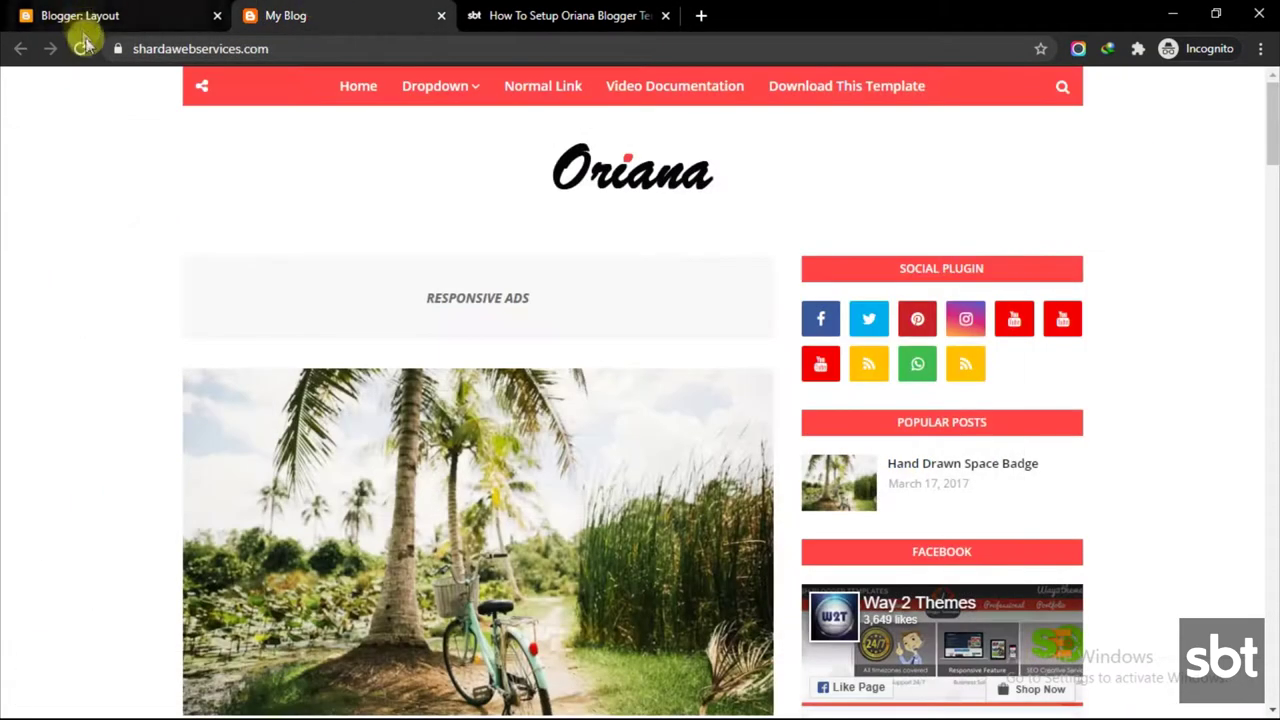
pyautogui.click(82, 48)
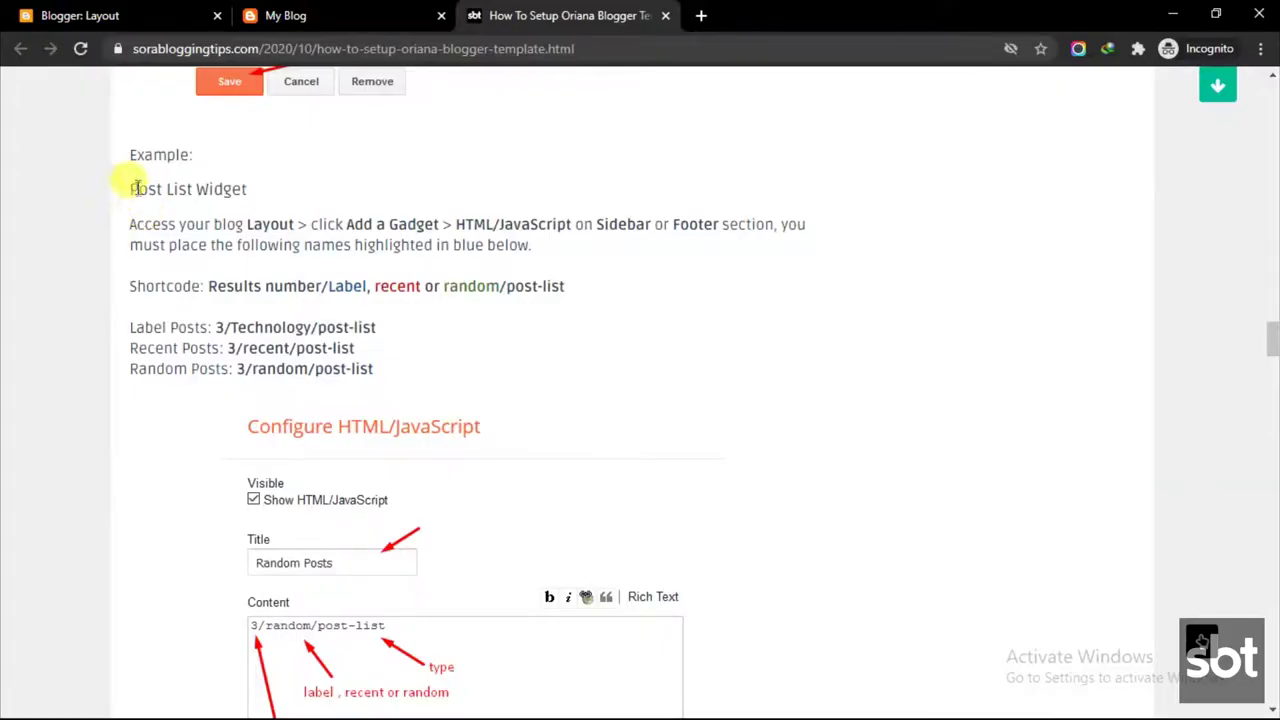
# Read the guide's Post List Widget section and copy the shortcode pattern "Results number/Label, recent or random/post-list"
pyautogui.moveTo(132, 188); pyautogui.dragTo(280, 195)
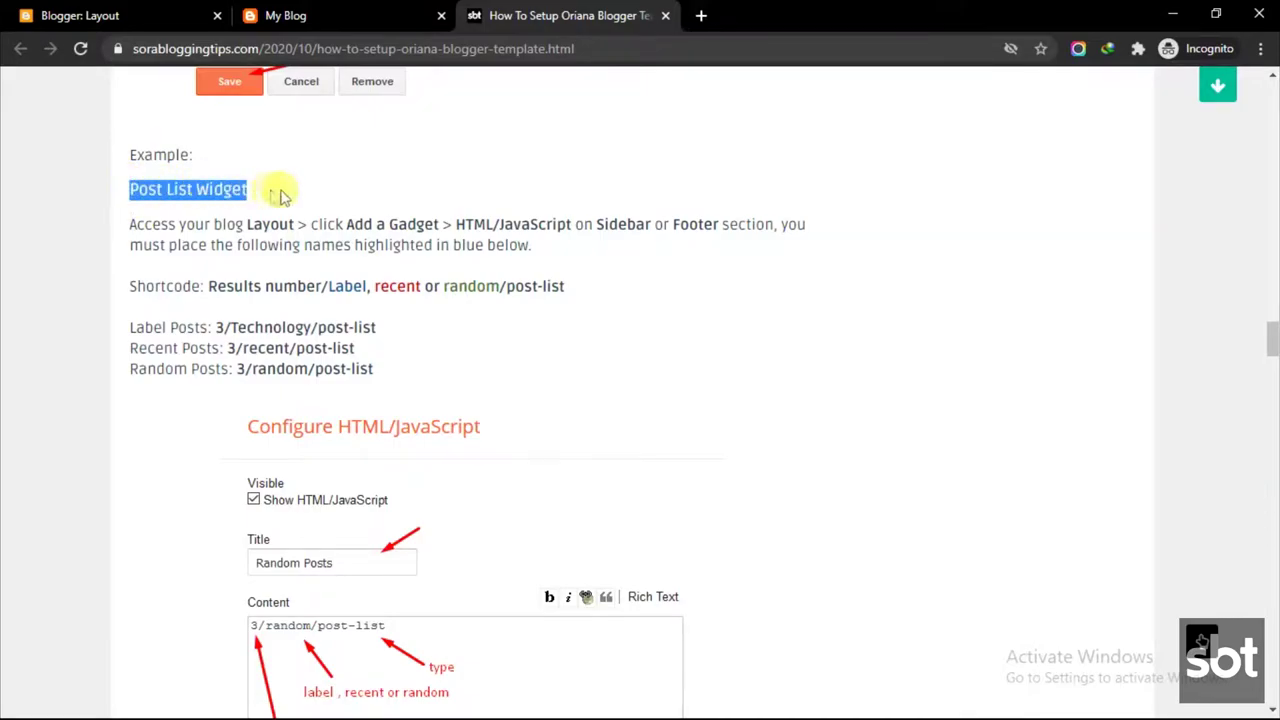
pyautogui.click(147, 230)
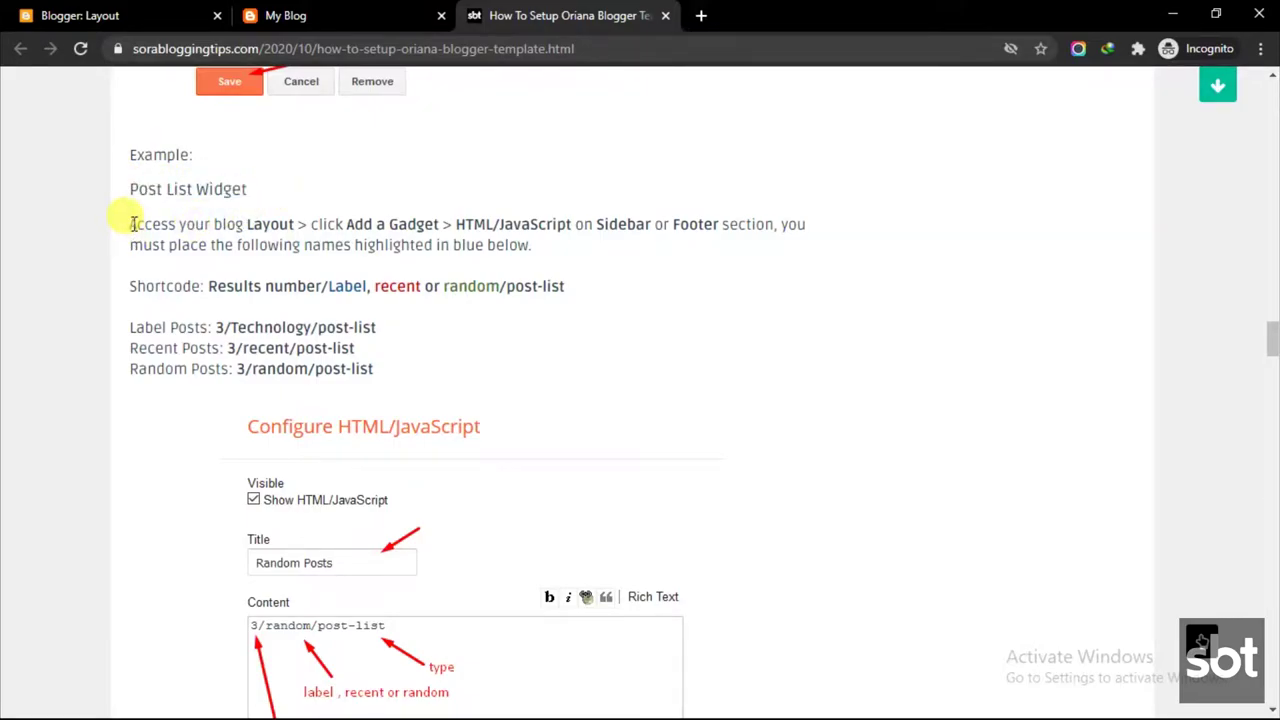
pyautogui.moveTo(160, 228); pyautogui.dragTo(460, 372)
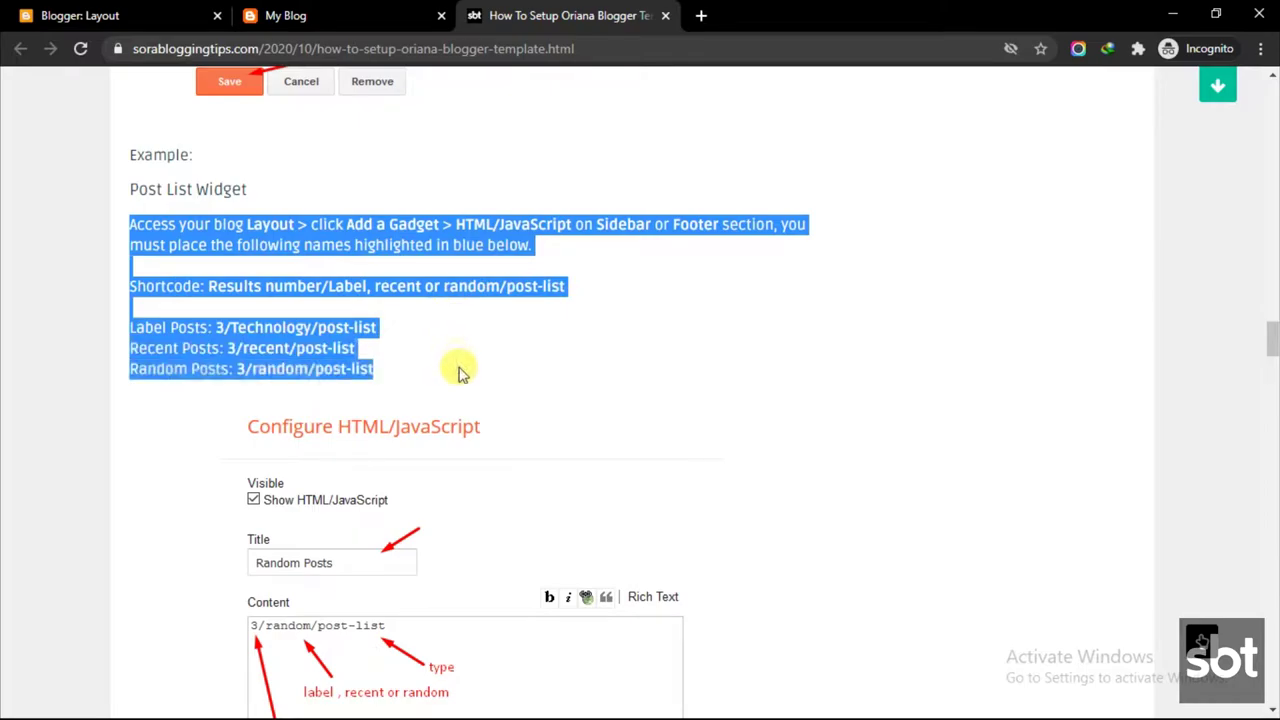
pyautogui.click(232, 285)
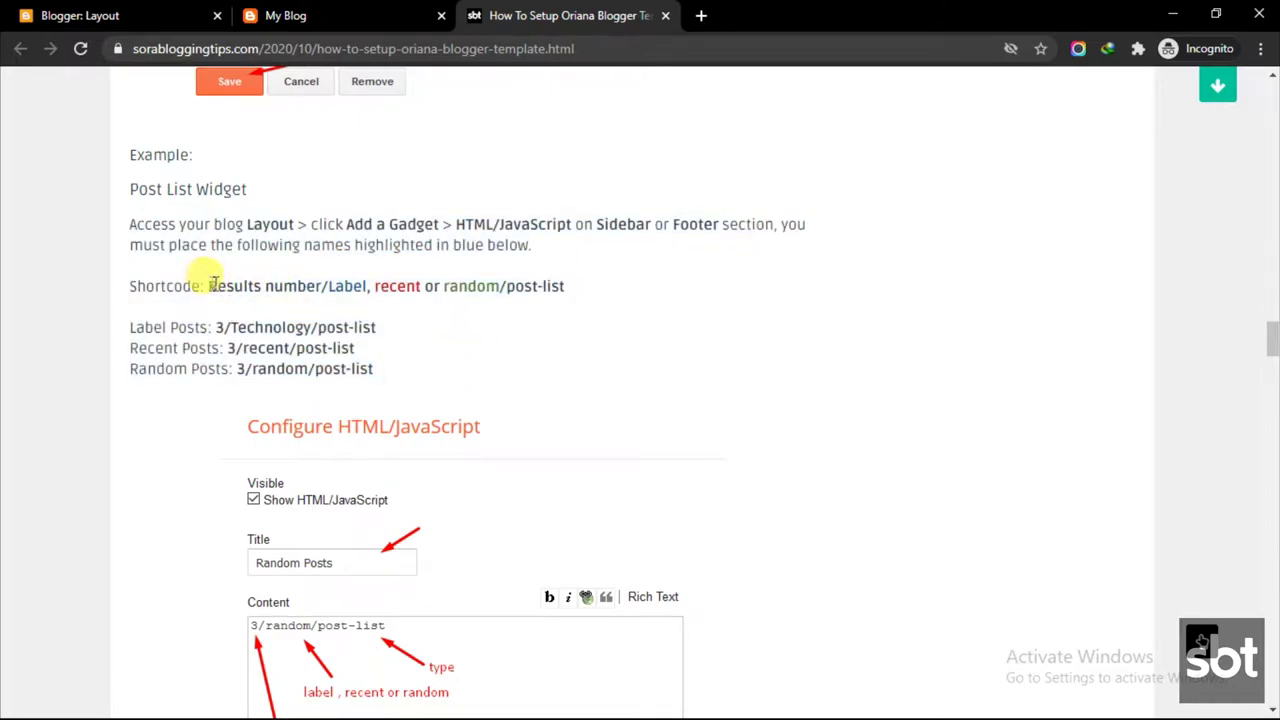
pyautogui.moveTo(212, 285); pyautogui.dragTo(518, 289)
pyautogui.rightClick(523, 283)
pyautogui.click(560, 291)
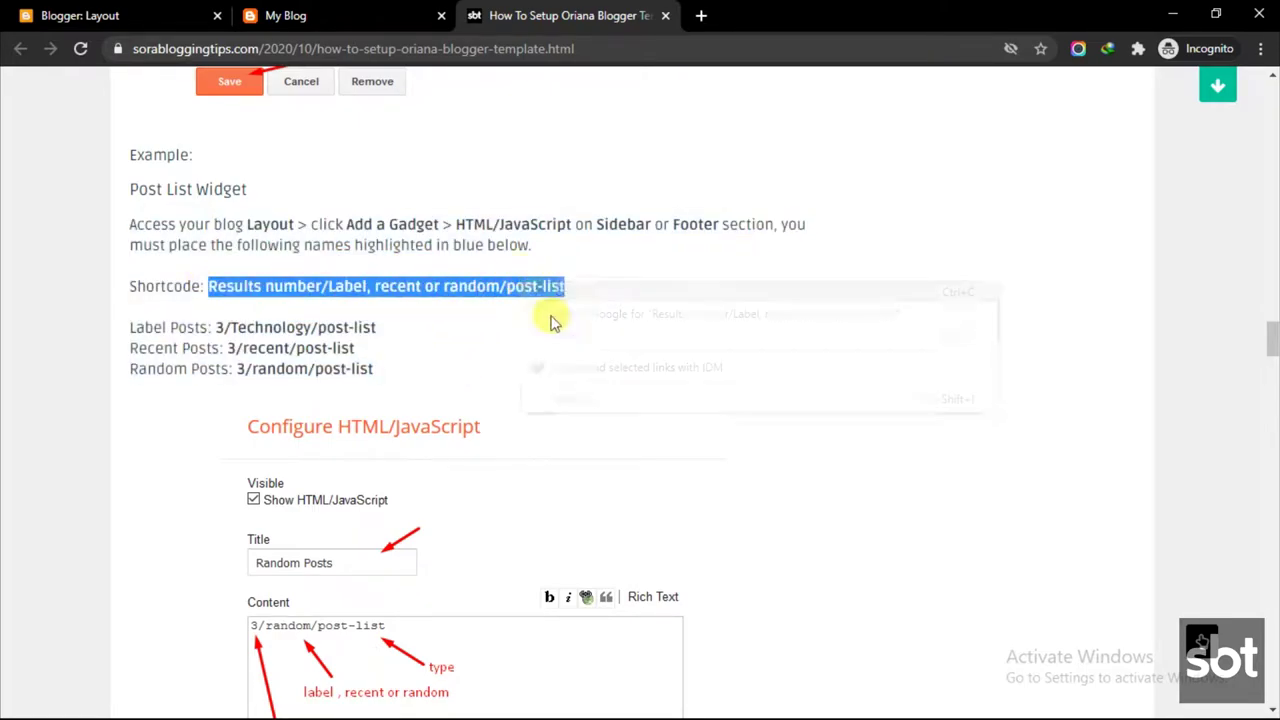
pyautogui.scroll(-3, 258, 300)
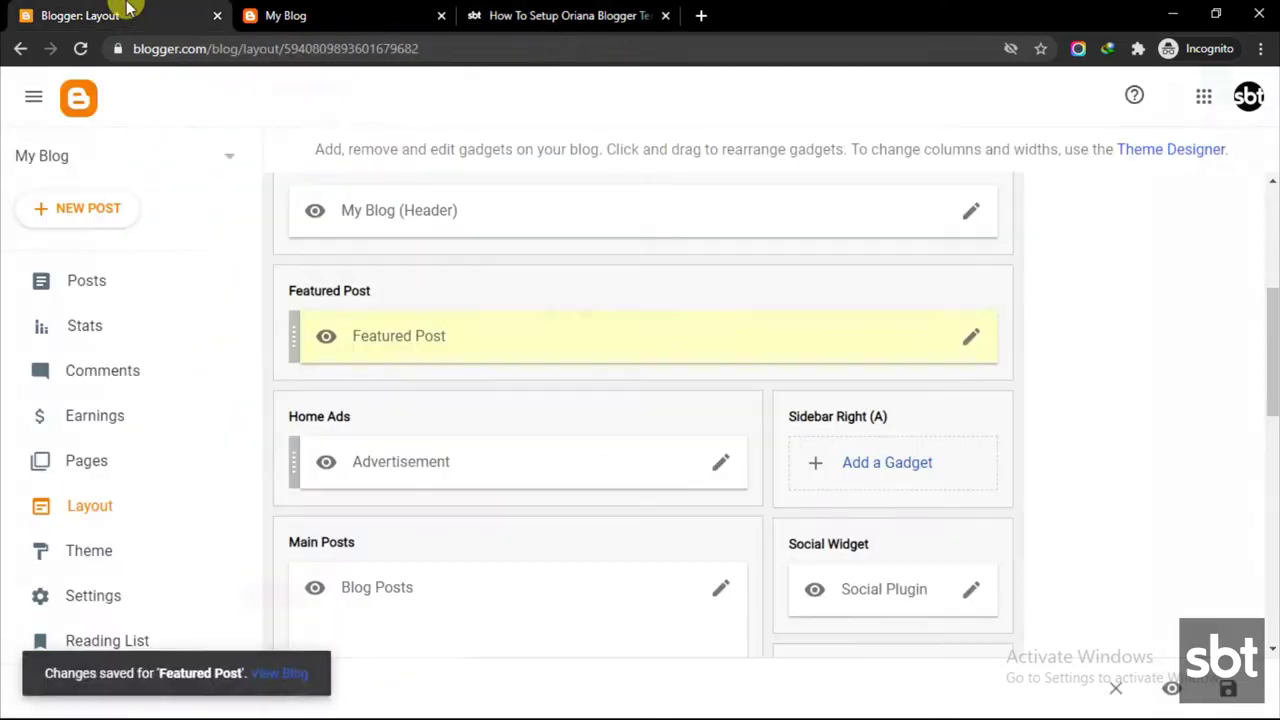
# Replace the content of the Recent in Recipes gadget in Section (Right) with the copied shortcode, adapted to "3/random/post-list"
pyautogui.scroll(-5, 1088, 421)
pyautogui.scroll(-3, 1088, 424)
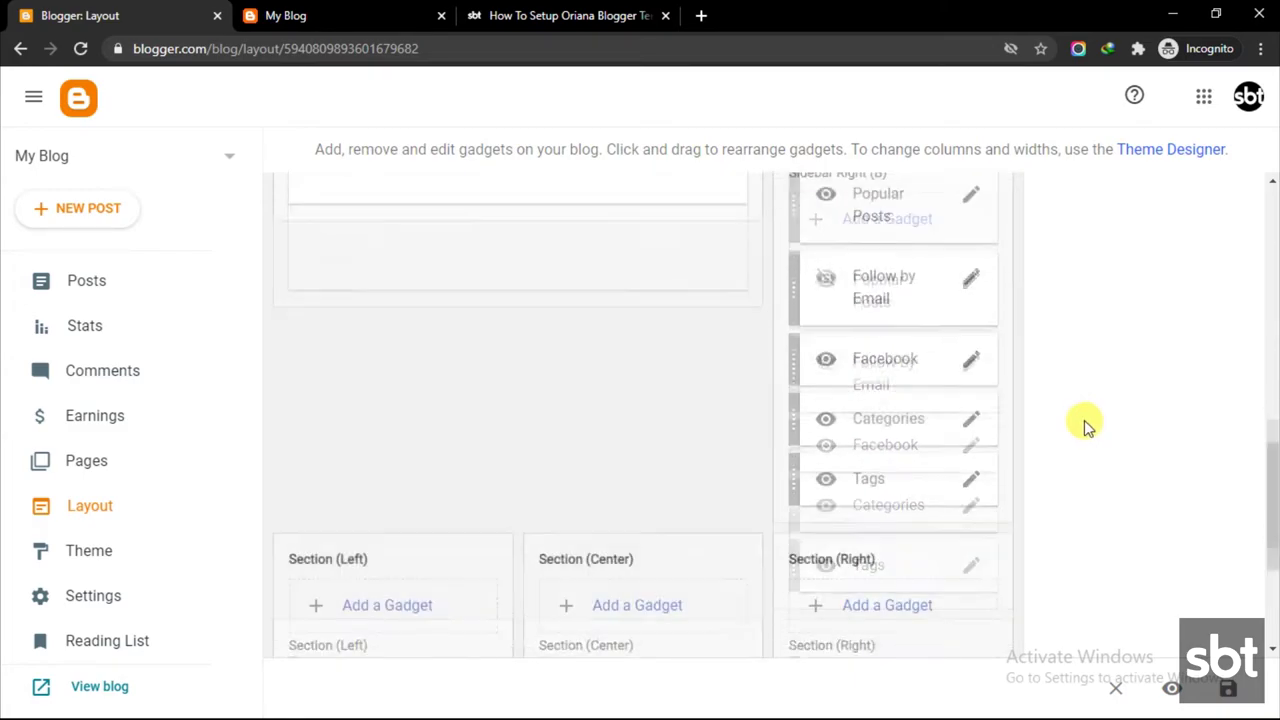
pyautogui.click(967, 518)
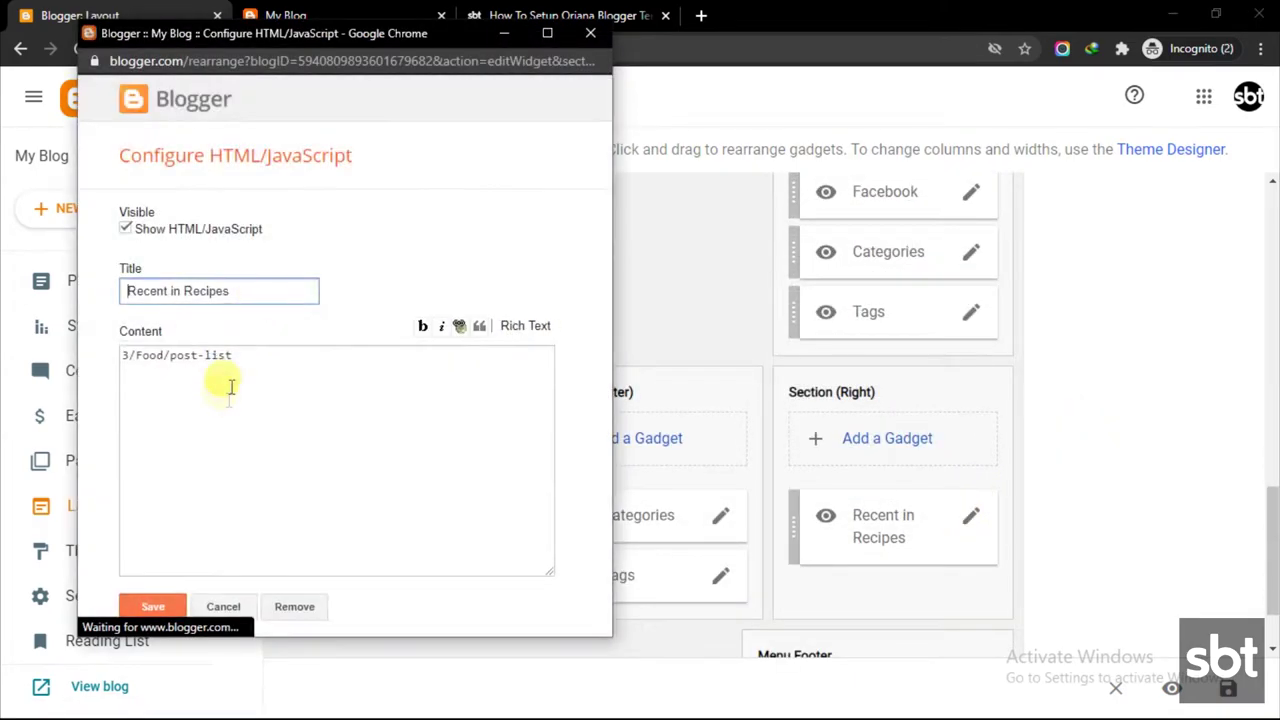
pyautogui.doubleClick(236, 376)
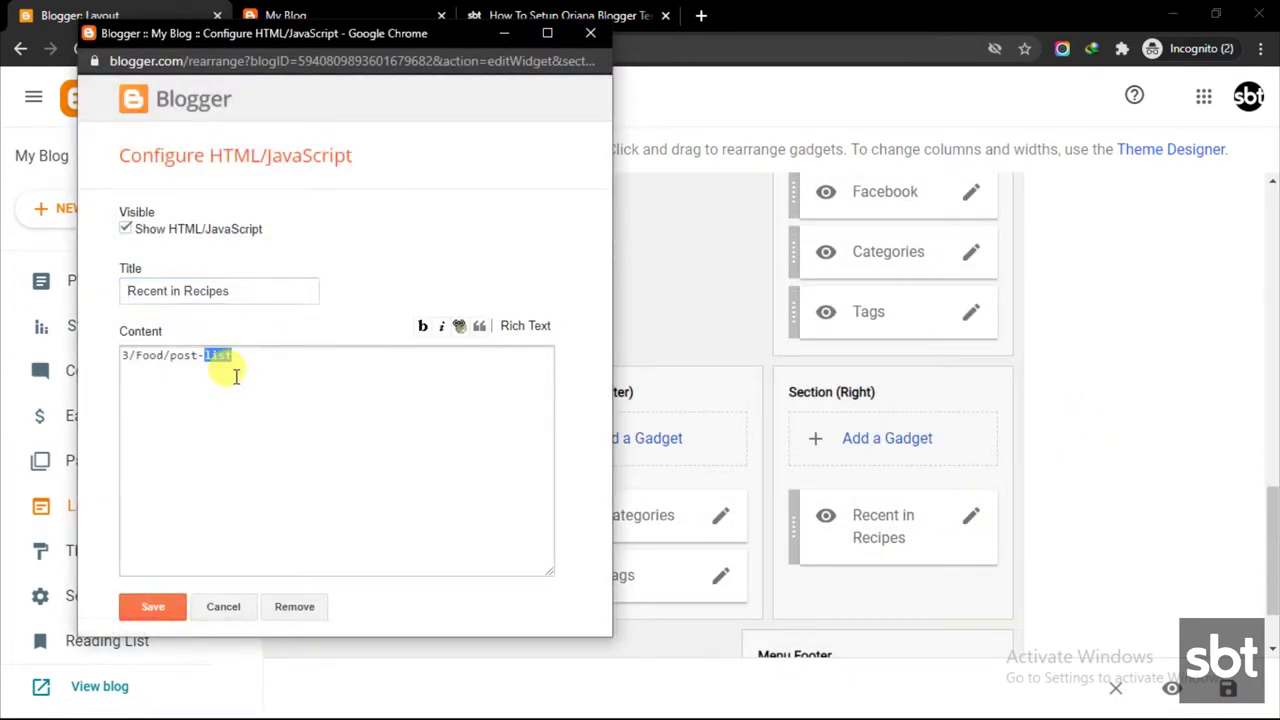
pyautogui.rightClick(236, 376)
pyautogui.click(300, 470)
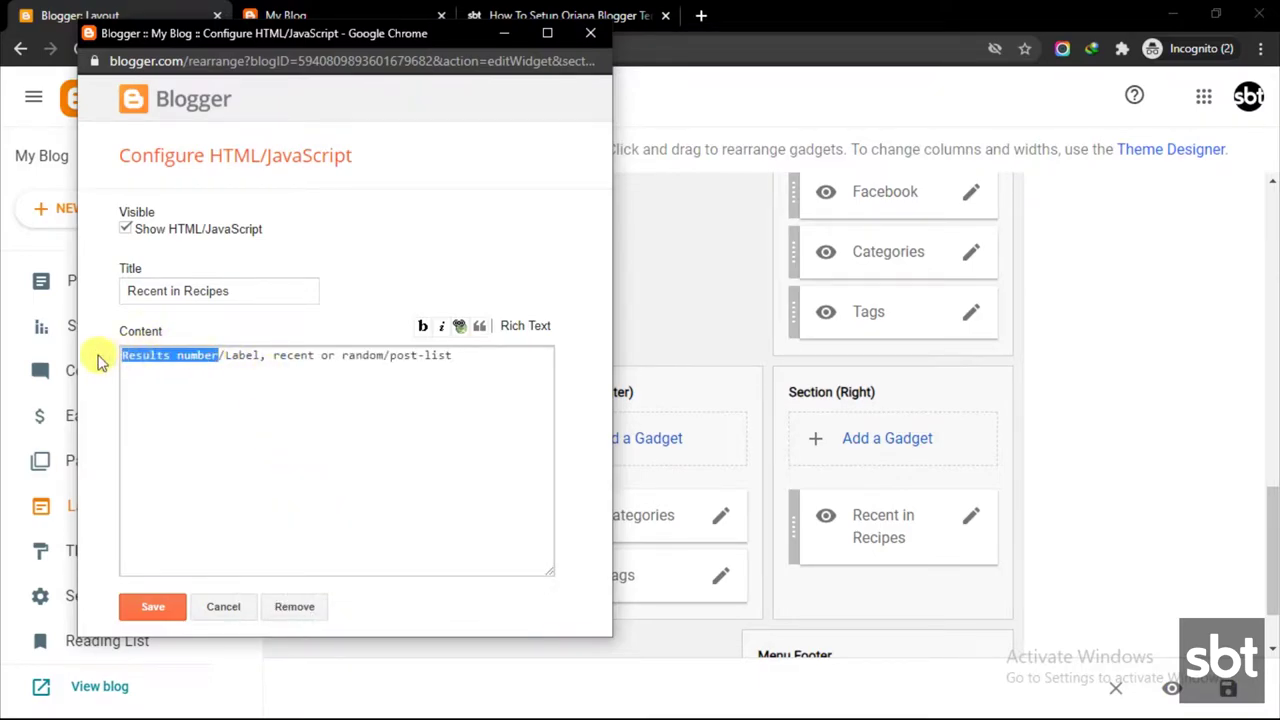
pyautogui.write('3/')
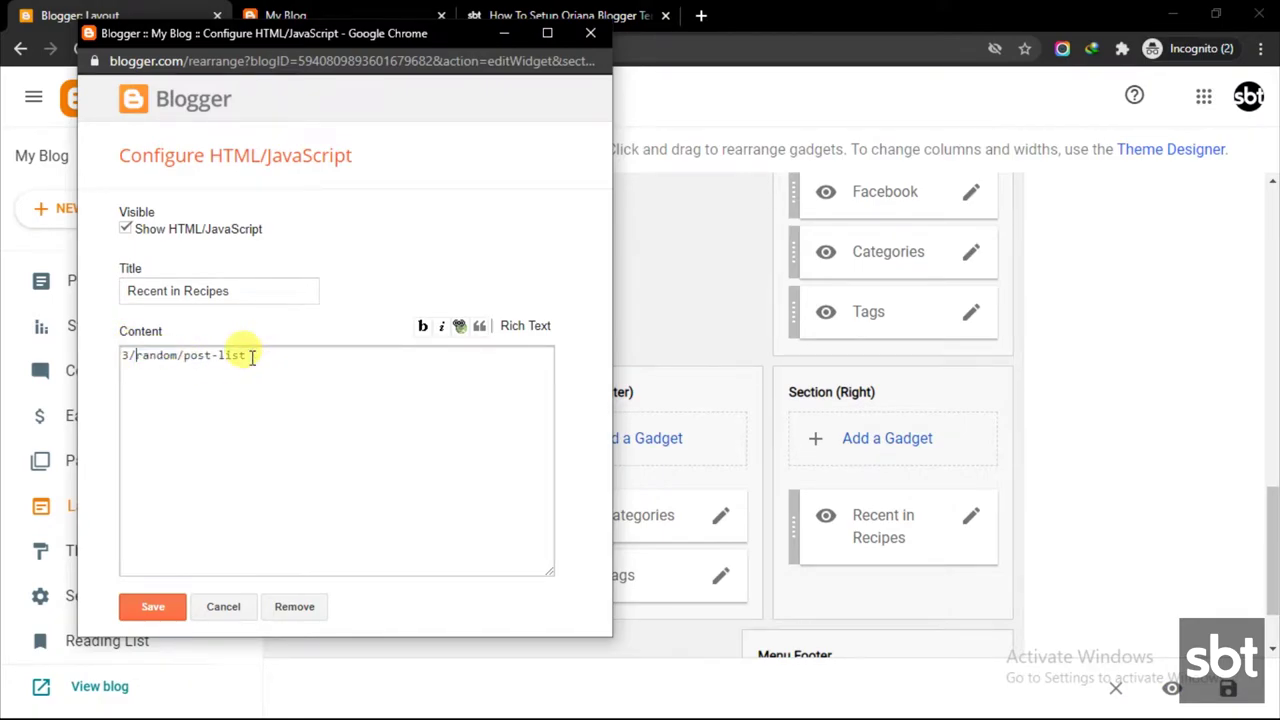
# Save the Recent in Recipes gadget, reload the live blog and check the post lists in its footer
pyautogui.click(155, 606)
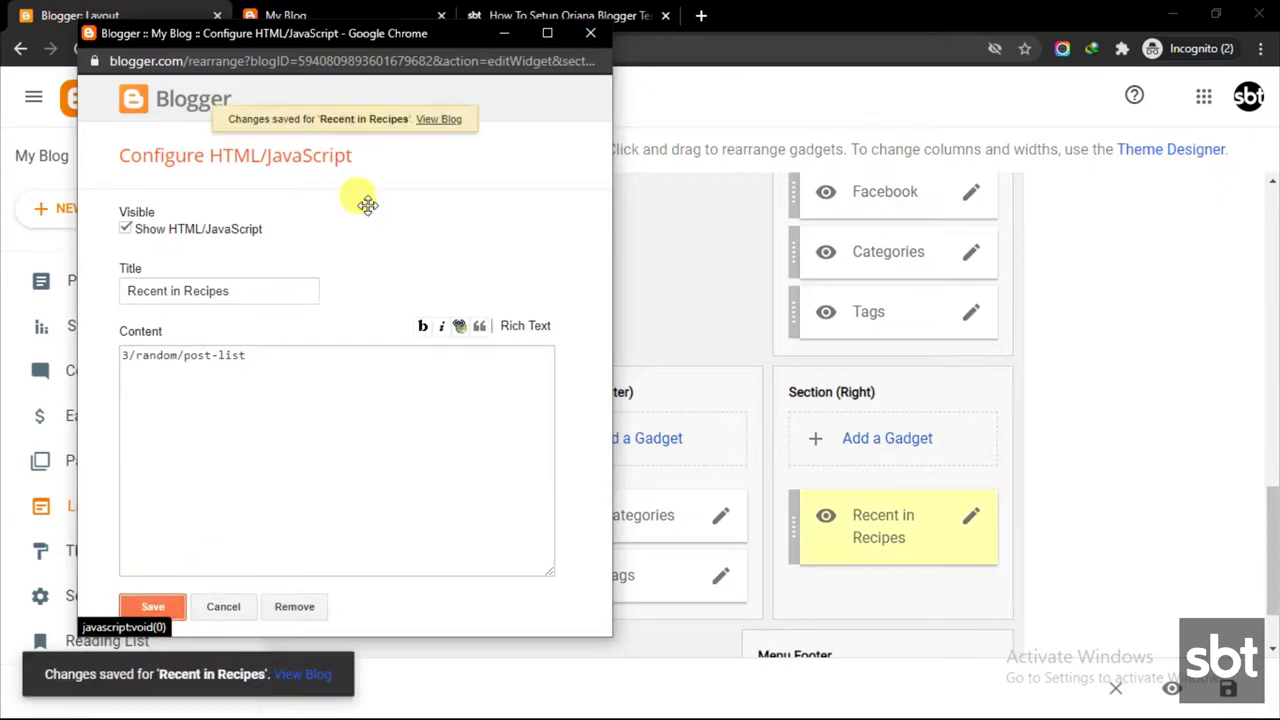
pyautogui.click(347, 12)
pyautogui.click(80, 48)
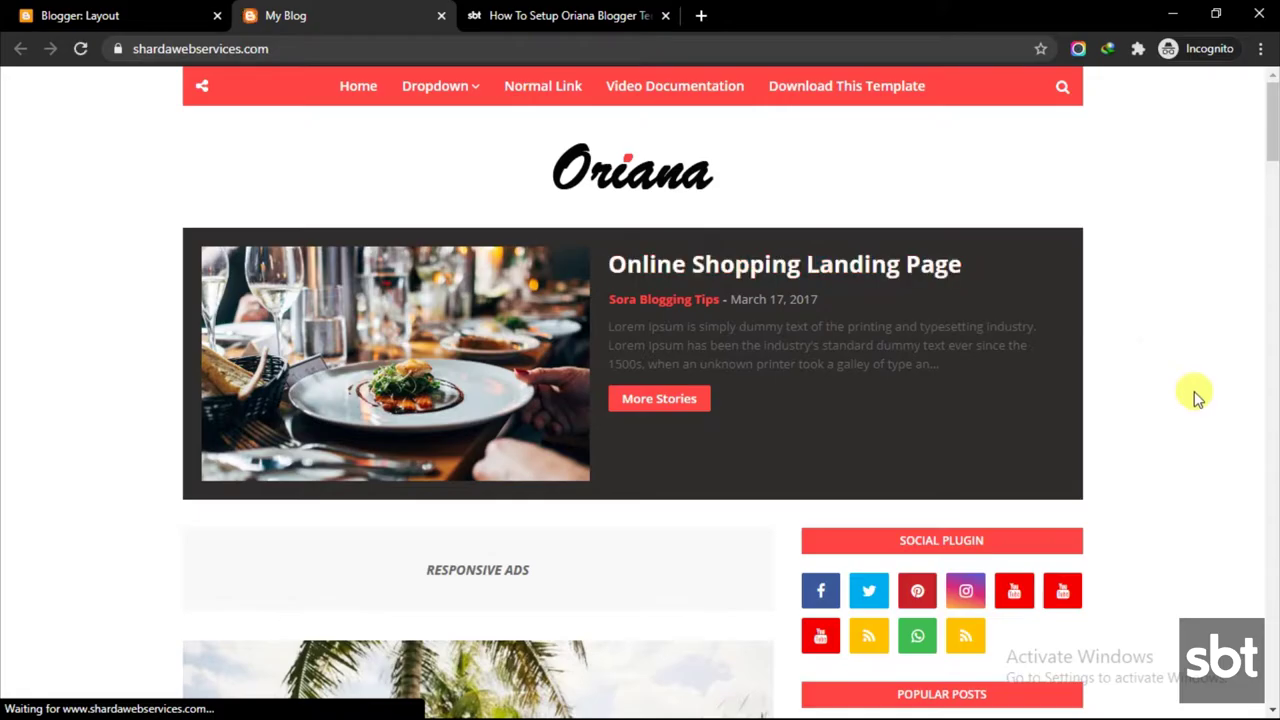
pyautogui.scroll(-20, 1198, 398)
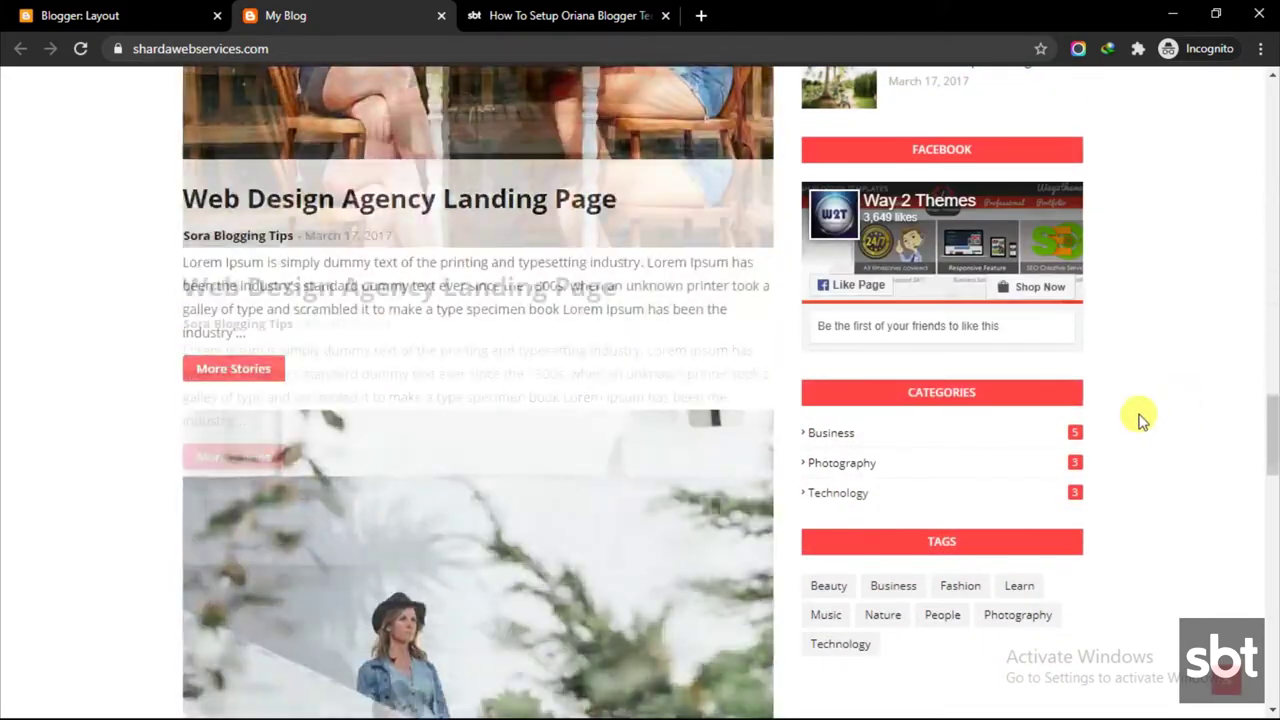
pyautogui.scroll(-10, 1143, 420)
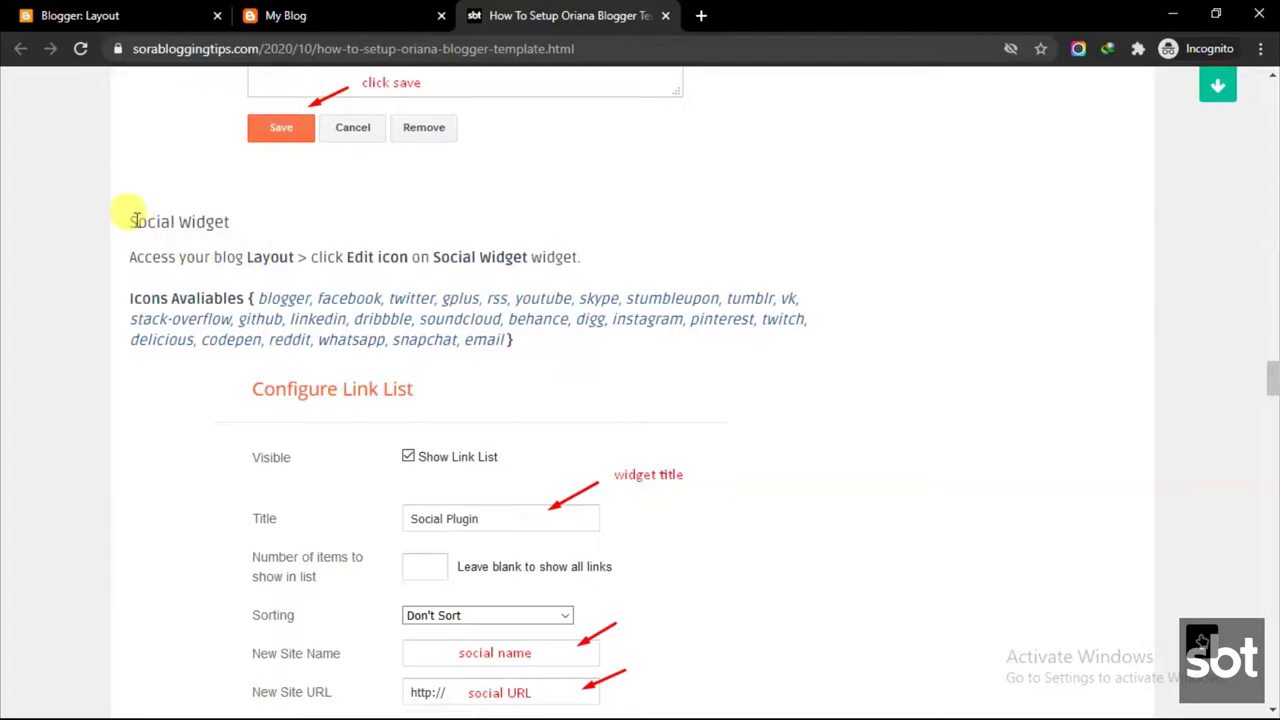
# Read the guide's Social Widget section, including the available icon names and the link list example
pyautogui.moveTo(131, 218); pyautogui.dragTo(514, 338)
pyautogui.click(405, 298)
pyautogui.scroll(-2, 445, 415)
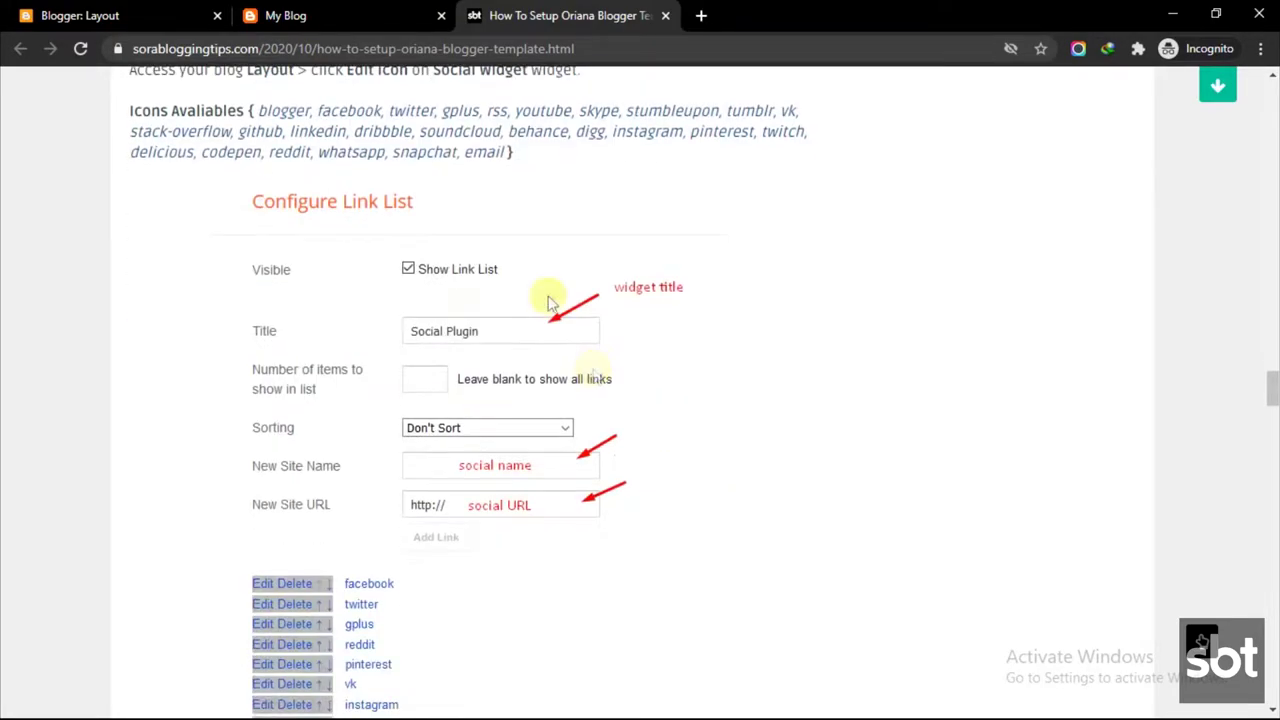
pyautogui.scroll(-2, 556, 490)
# Open the Social Plugin gadget in the Blogger layout, review the name and URL of its facebook link and save that entry
pyautogui.click(200, 15)
pyautogui.scroll(5, 1014, 372)
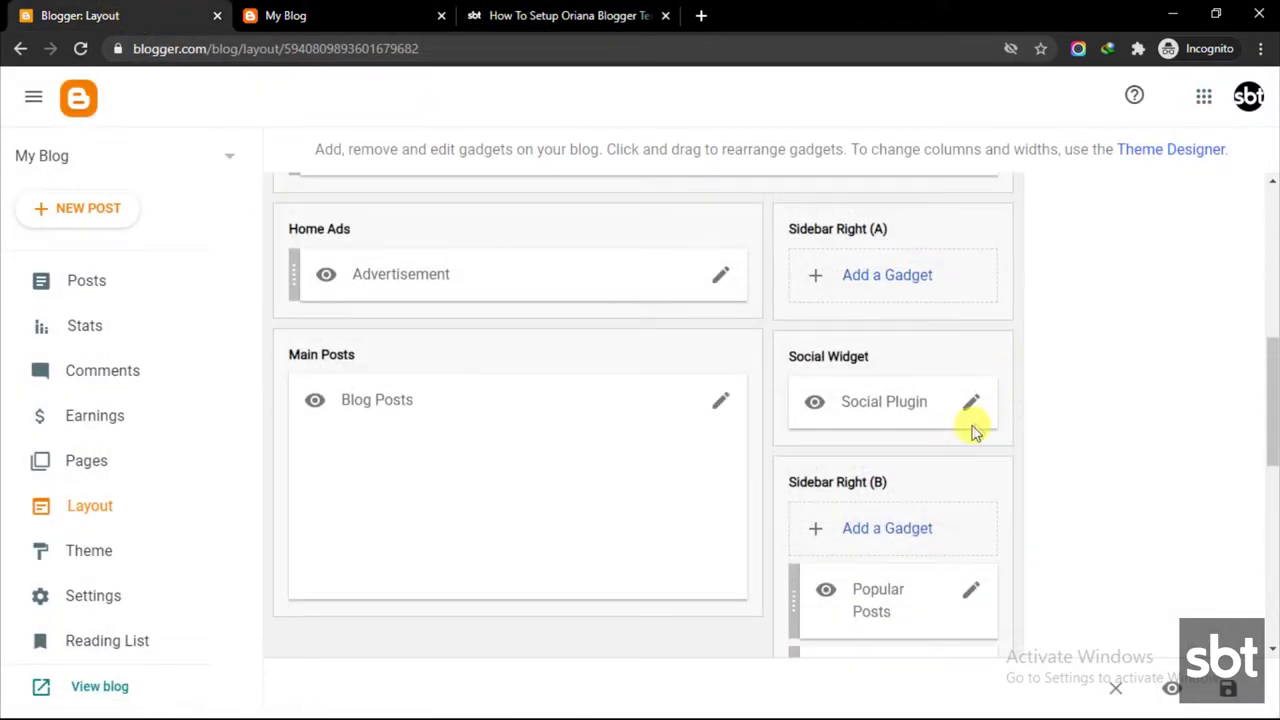
pyautogui.click(971, 404)
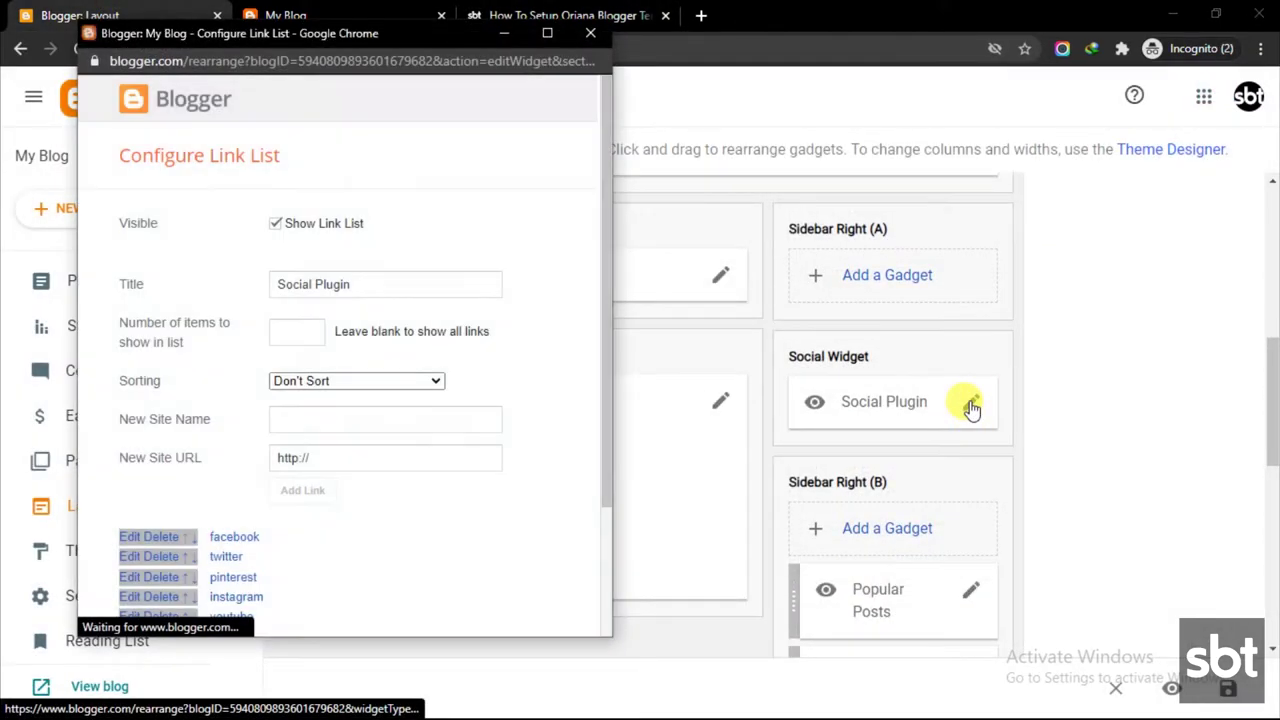
pyautogui.scroll(-2, 251, 506)
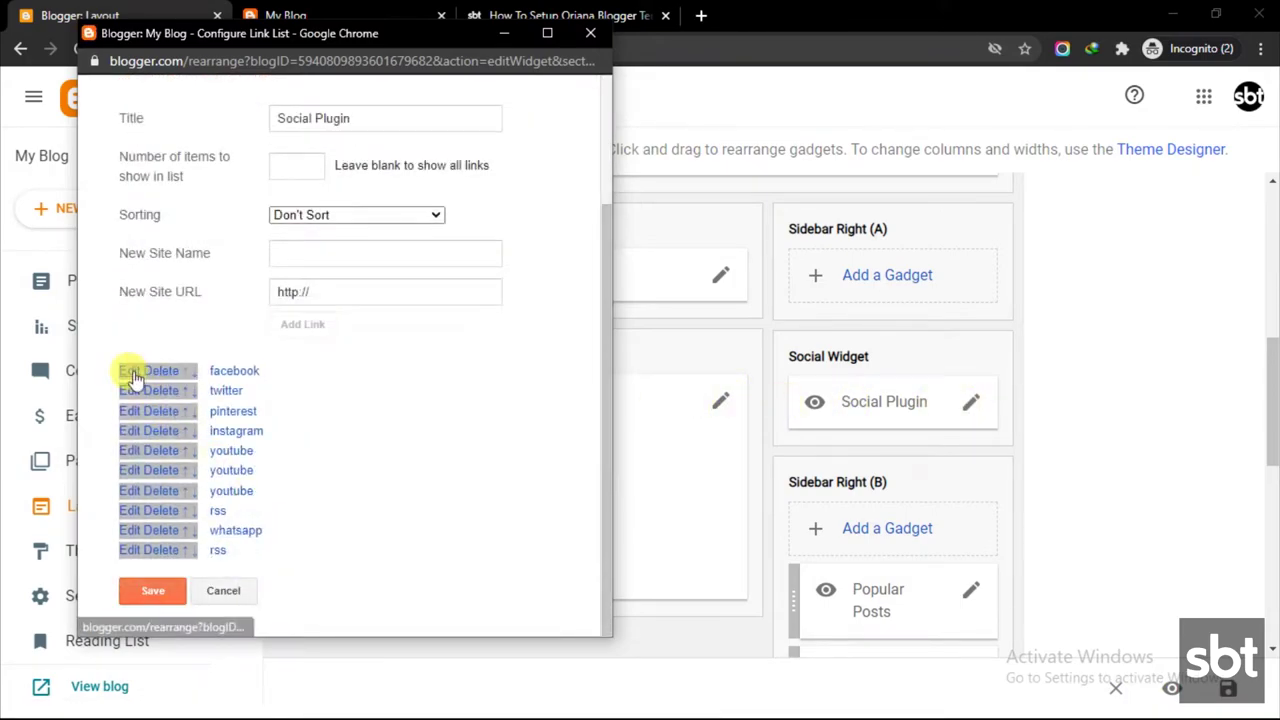
pyautogui.click(131, 370)
pyautogui.scroll(-2, 300, 440)
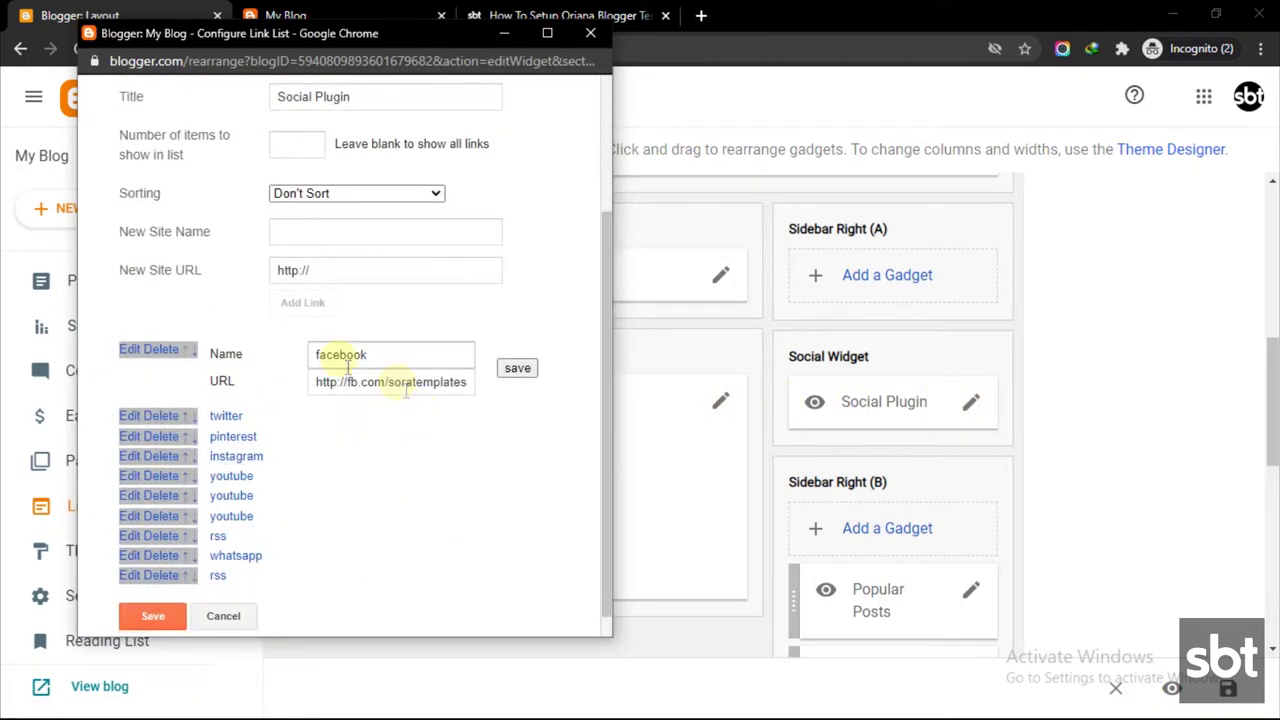
pyautogui.click(513, 373)
# Review the twitter link entry, save it and save the Social Plugin gadget
pyautogui.click(140, 393)
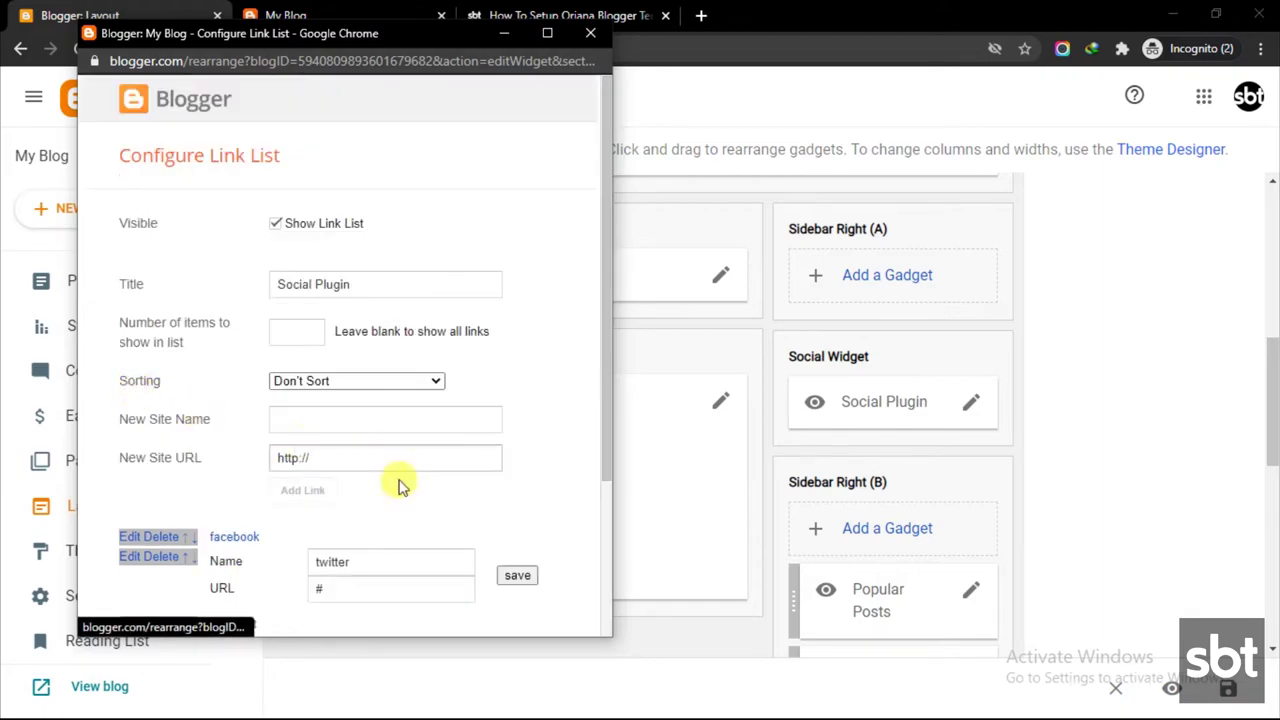
pyautogui.click(513, 481)
pyautogui.scroll(-1, 443, 500)
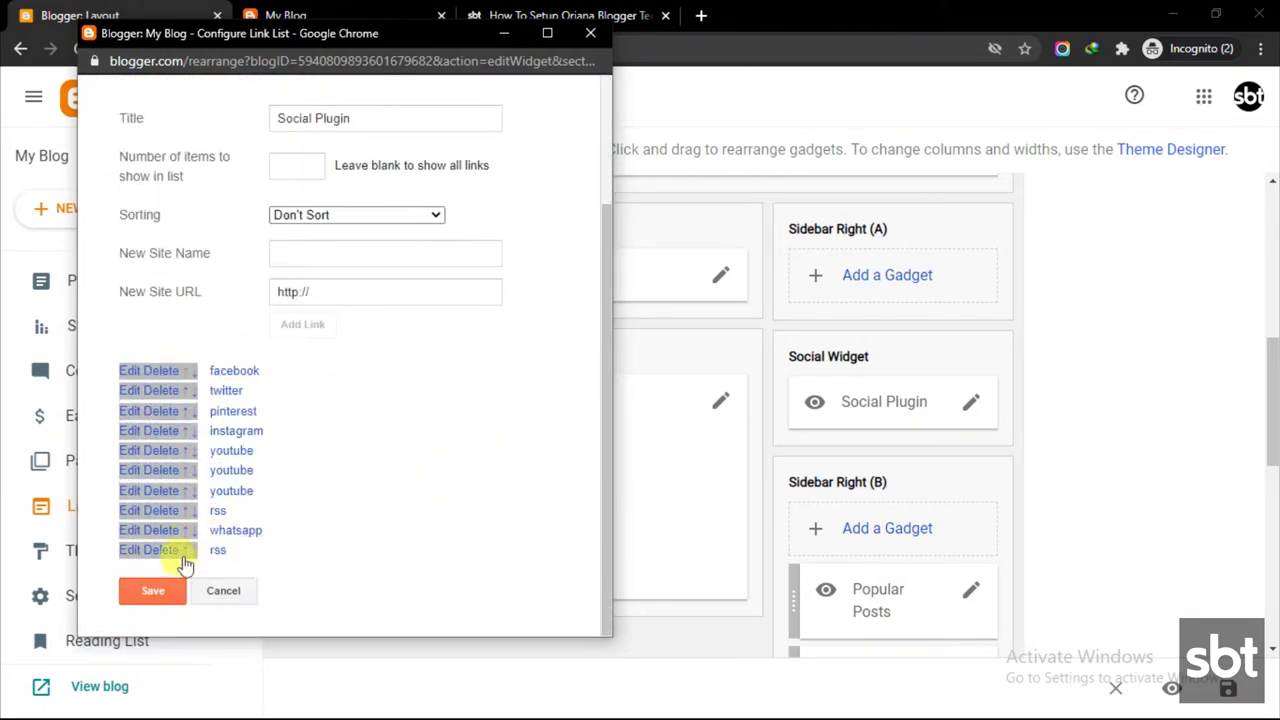
pyautogui.click(153, 590)
# View the Social Plugin icons in the sidebar of the live blog
pyautogui.click(371, 12)
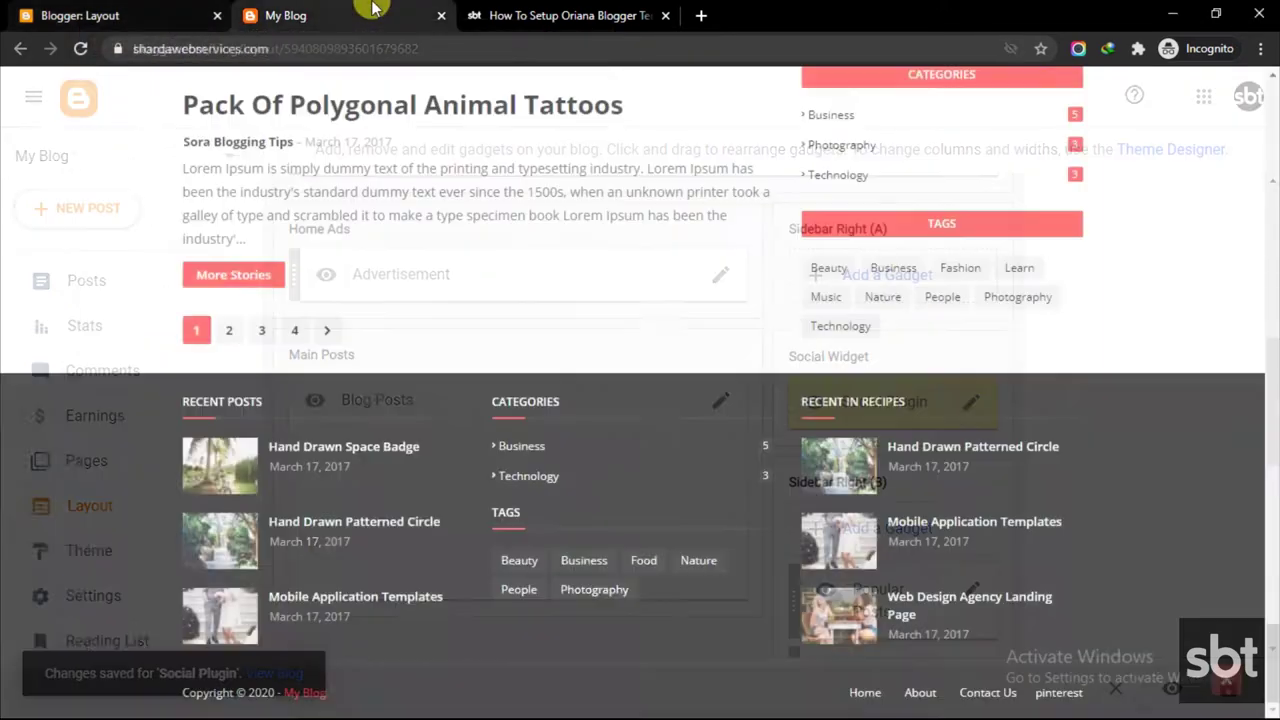
pyautogui.scroll(2, 1243, 400)
pyautogui.scroll(10, 1100, 400)
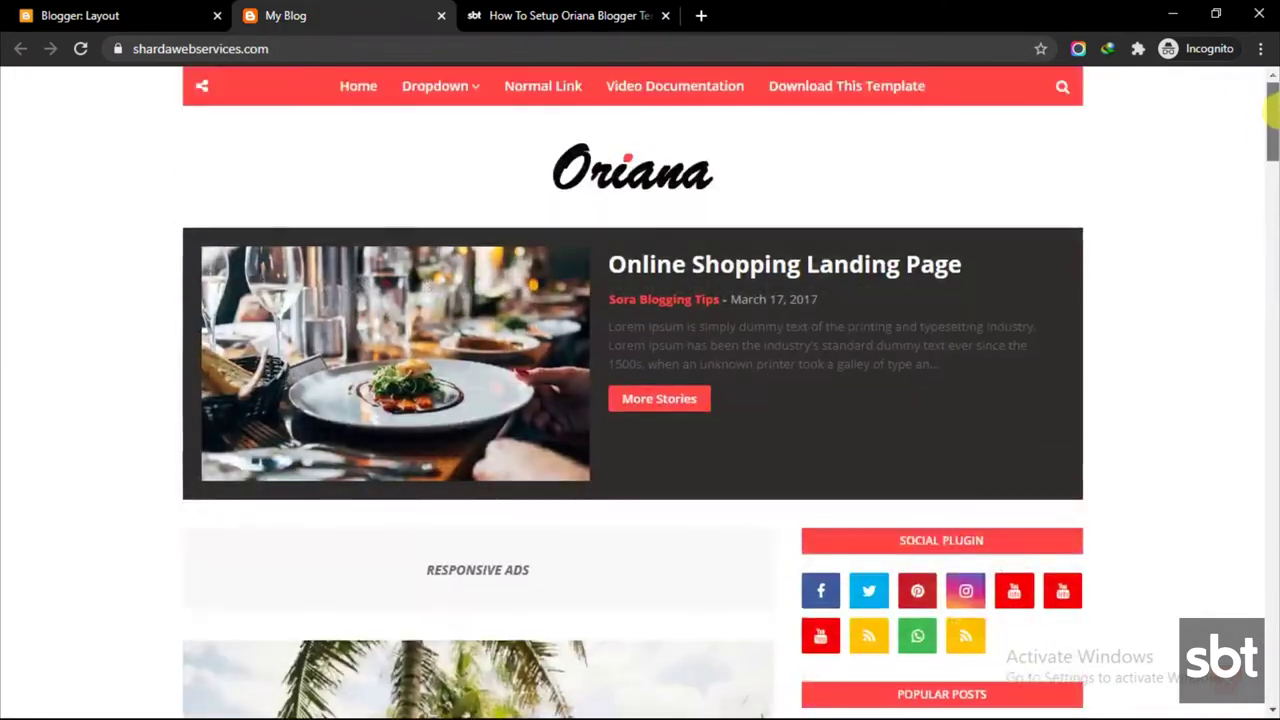
pyautogui.scroll(-1, 1071, 429)
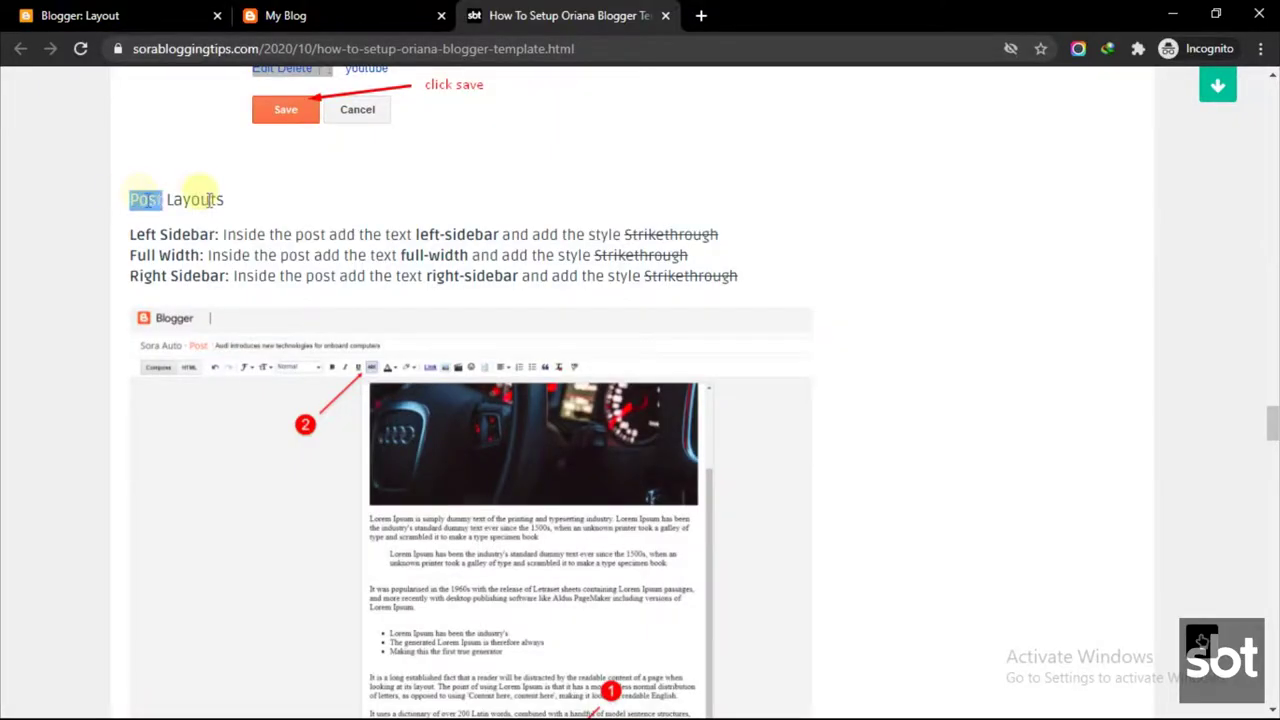
# Read the guide's Post Layouts section on the left-sidebar, full-width and right-sidebar strikethrough texts
pyautogui.moveTo(211, 200); pyautogui.dragTo(236, 205)
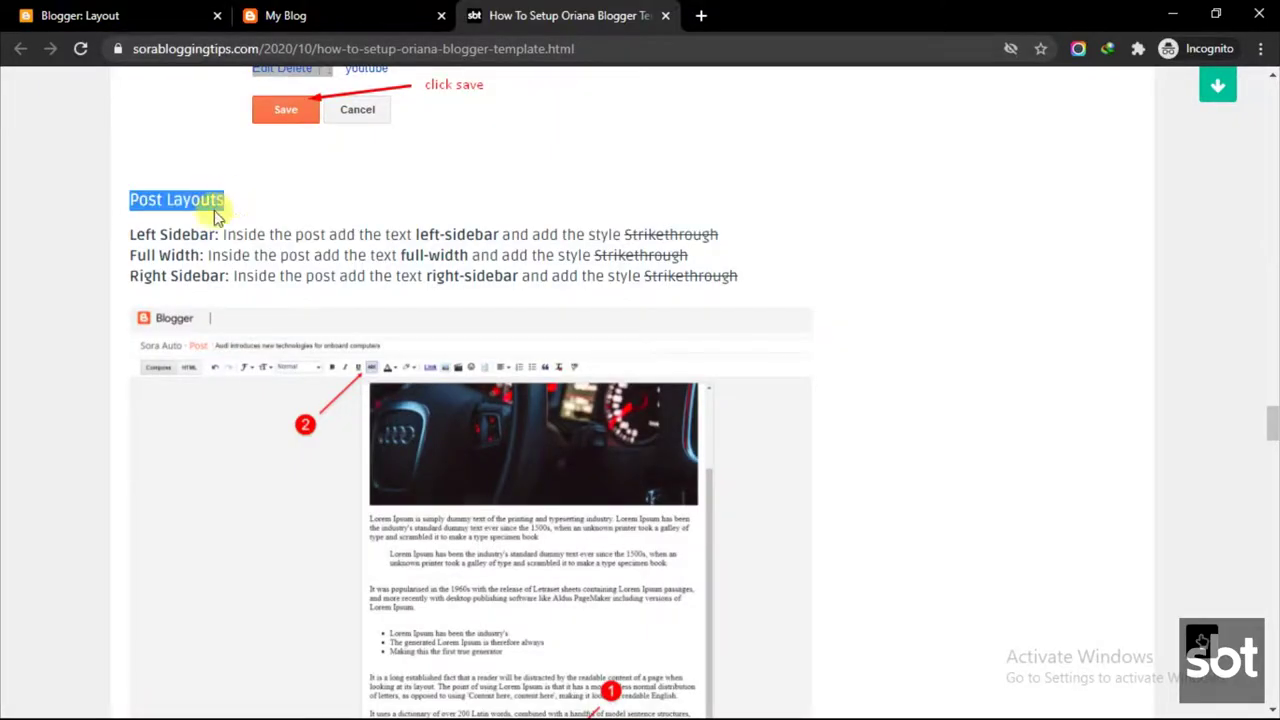
pyautogui.moveTo(130, 226); pyautogui.dragTo(755, 312)
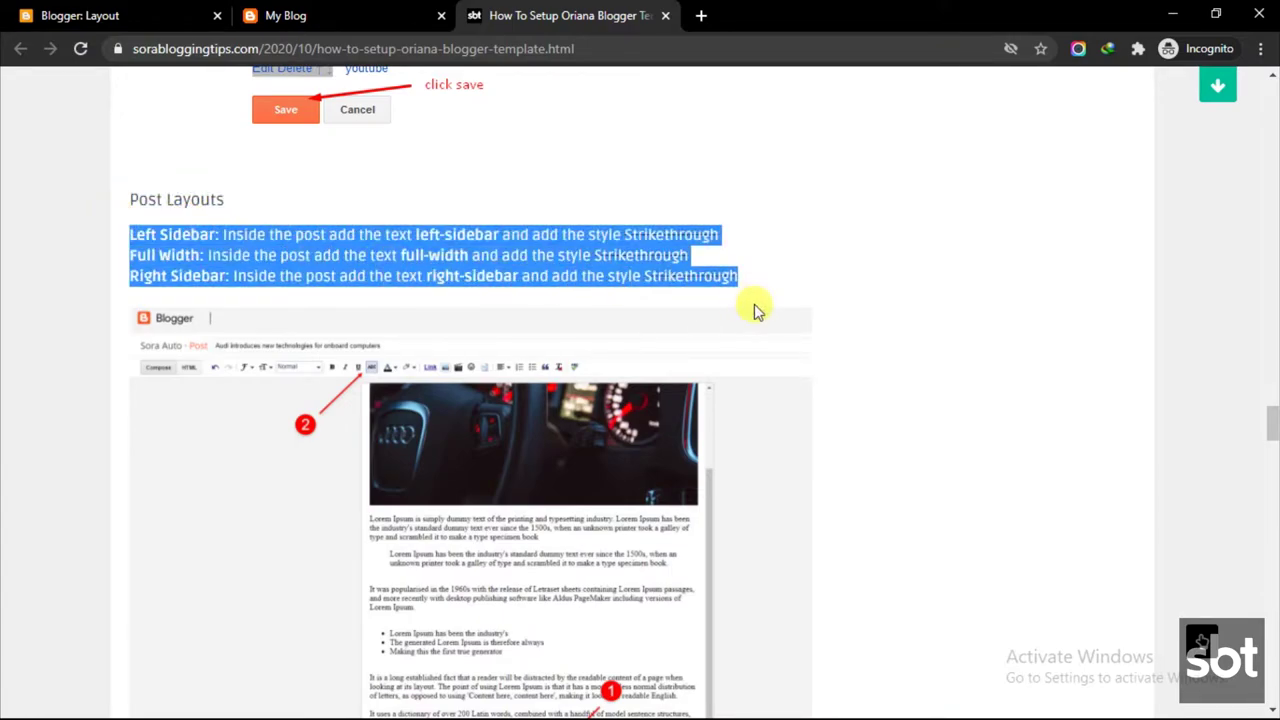
pyautogui.click(350, 240)
# Edit the "Hand Drawn Space Badge" post so it ends with "full-width" in bold strikethrough, and return to the post list
pyautogui.click(166, 14)
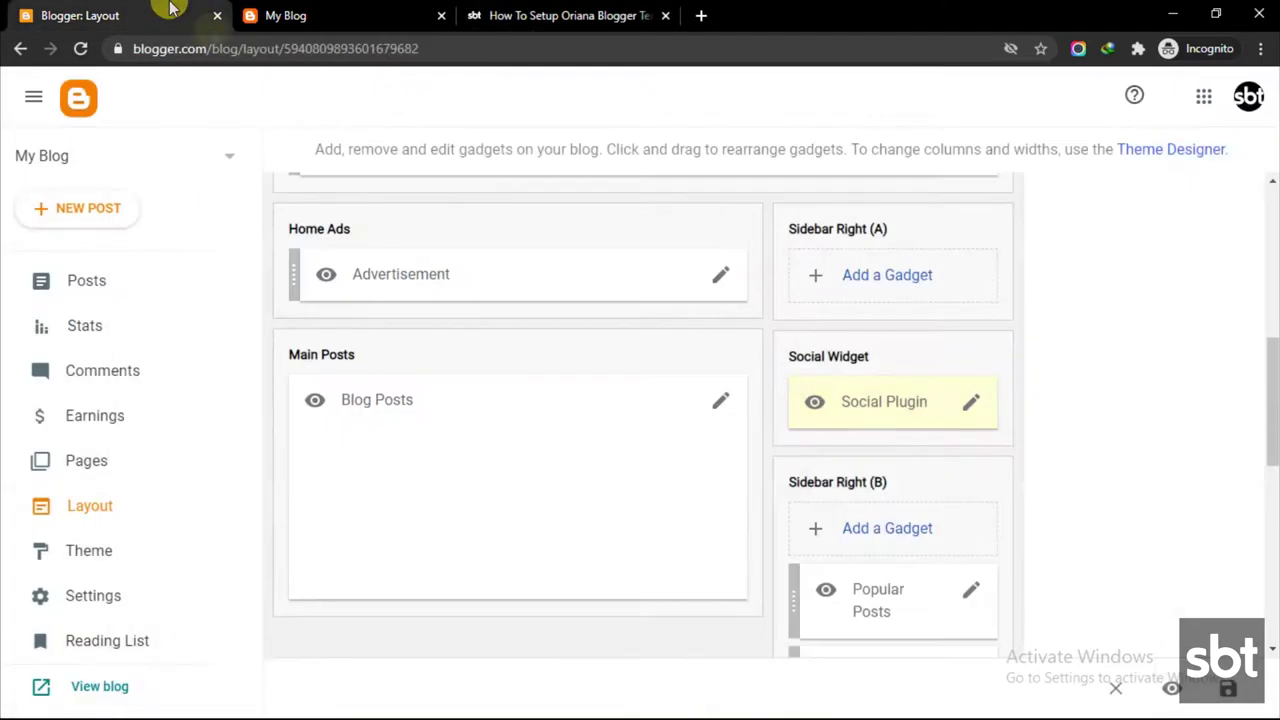
pyautogui.click(148, 293)
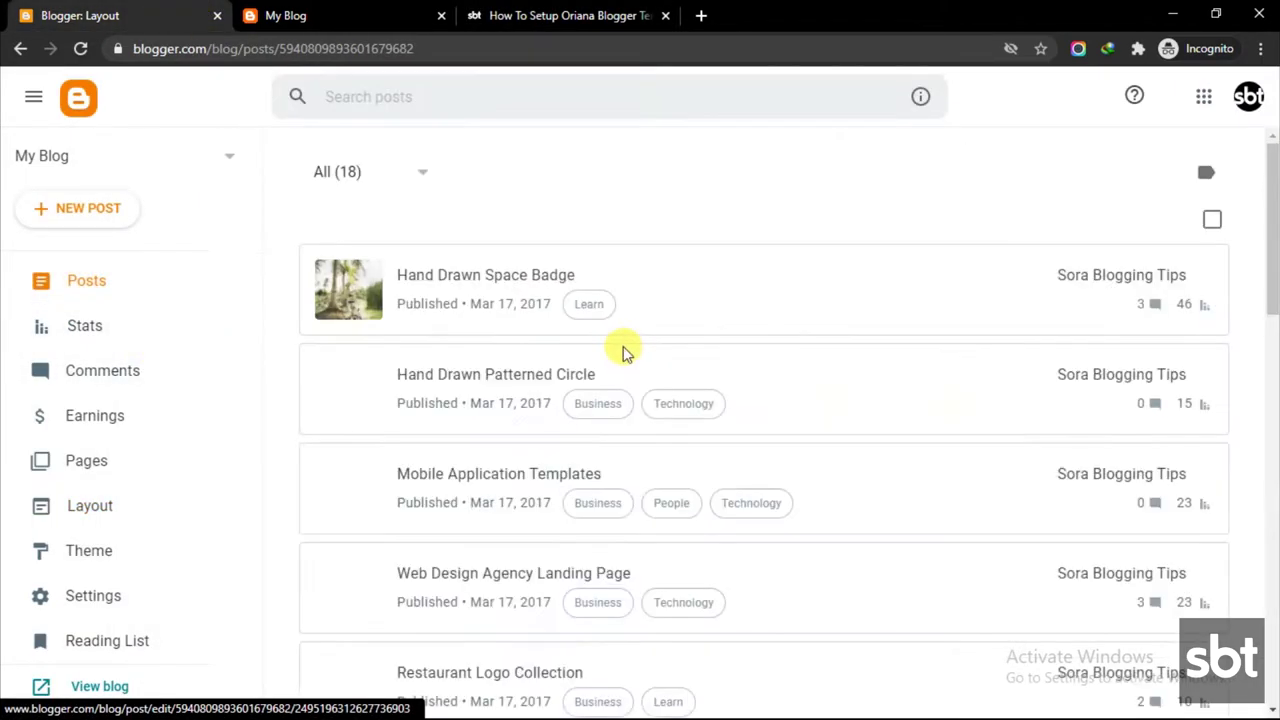
pyautogui.click(495, 273)
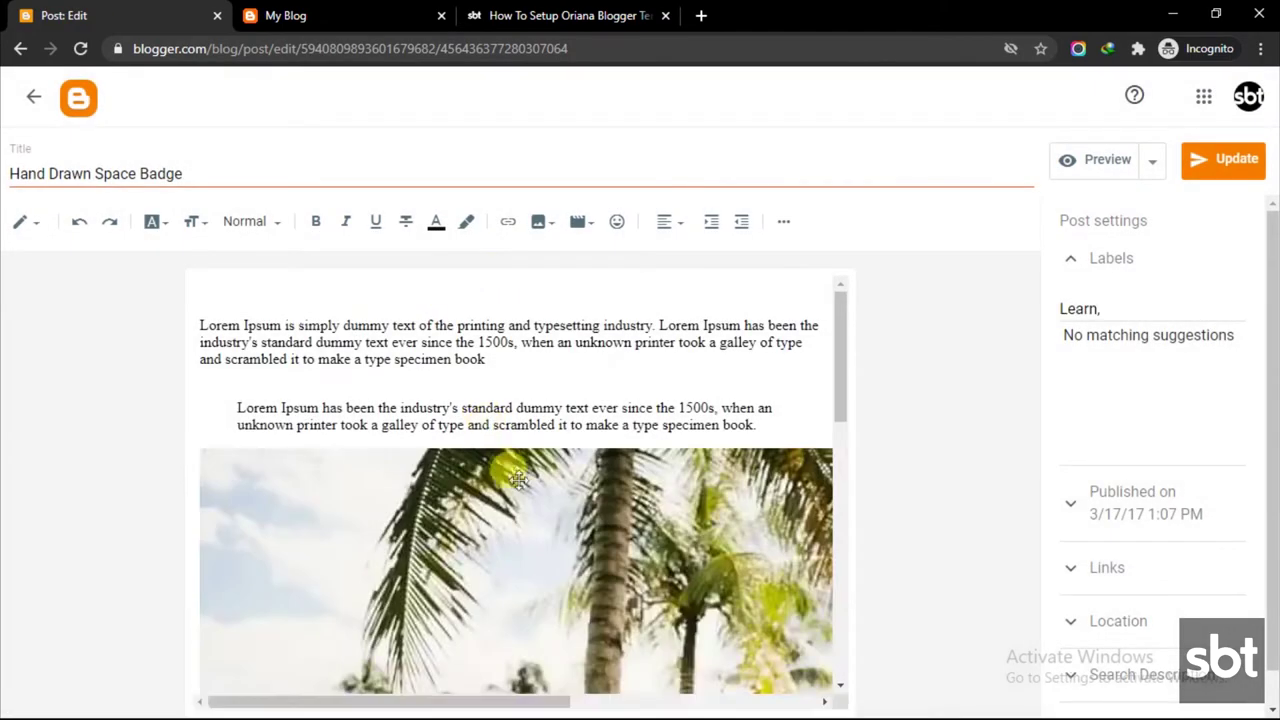
pyautogui.scroll(-6, 520, 480)
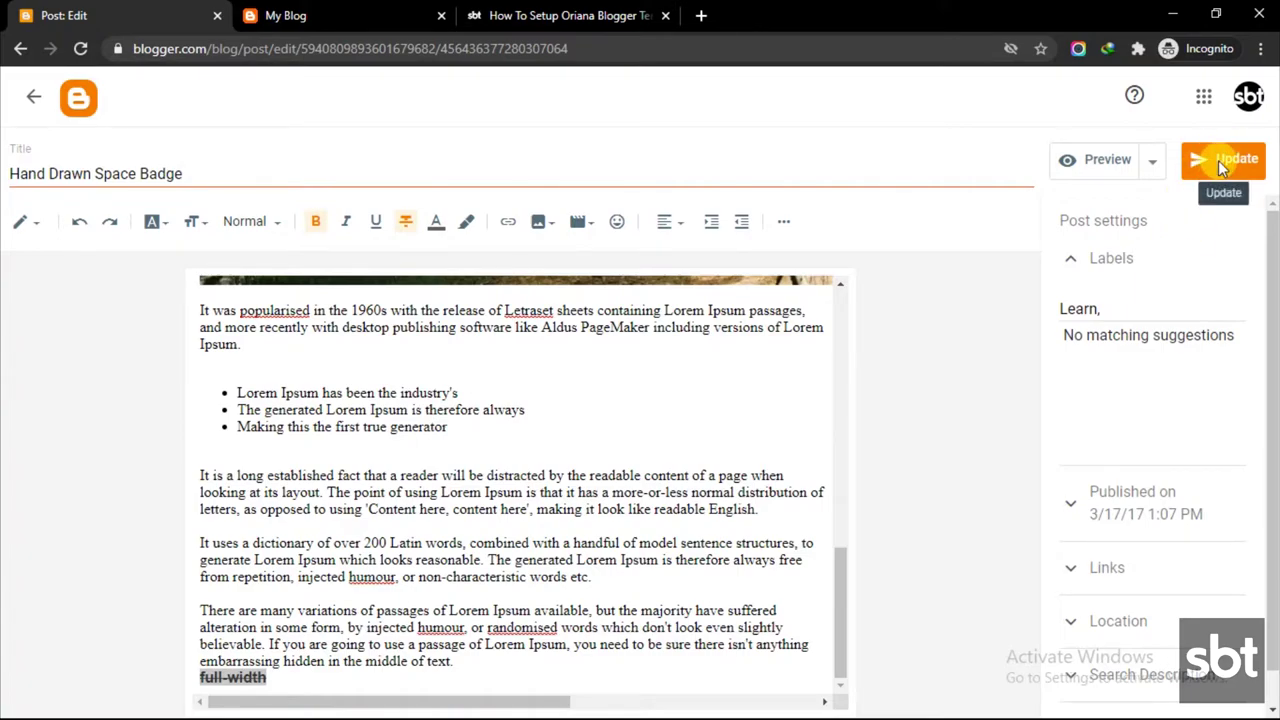
pyautogui.click(33, 100)
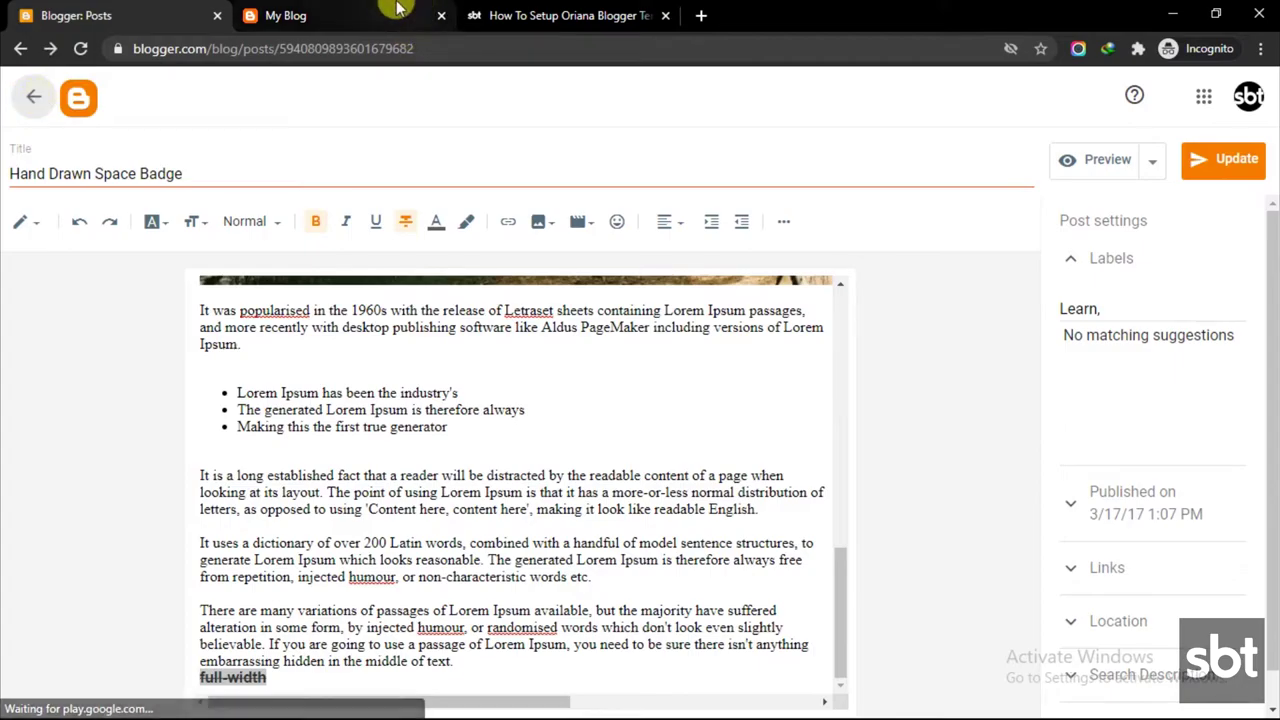
# Open the "Hand Drawn Space Badge" post on the live blog and examine its page layout
pyautogui.click(366, 14)
pyautogui.scroll(-2, 528, 520)
pyautogui.scroll(-3, 528, 520)
pyautogui.click(490, 405)
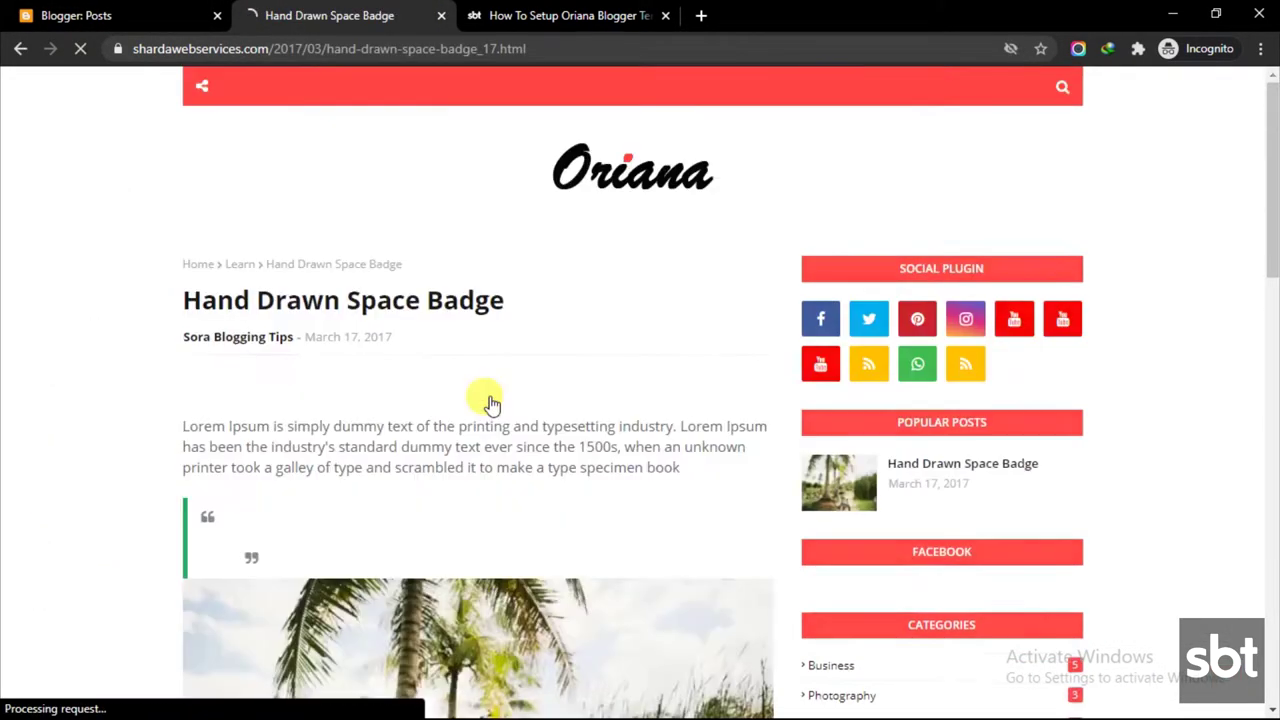
pyautogui.scroll(-4, 650, 280)
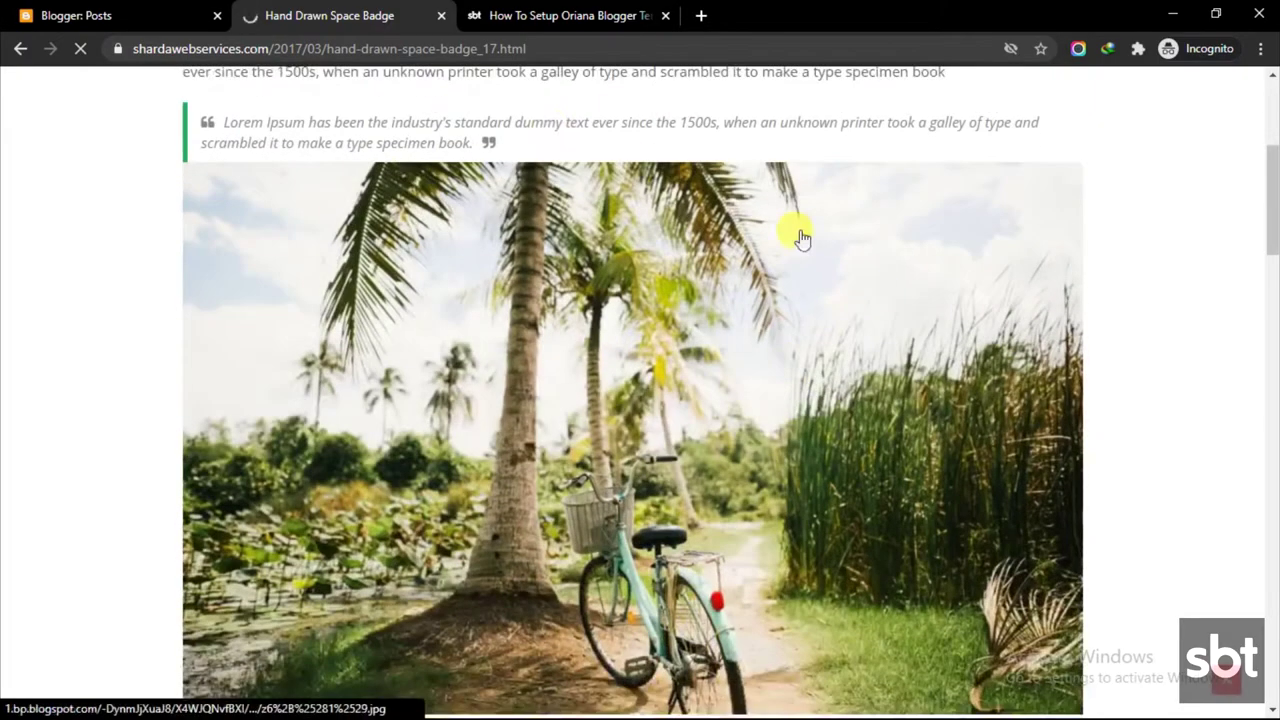
pyautogui.scroll(-4, 720, 360)
pyautogui.scroll(-4, 668, 386)
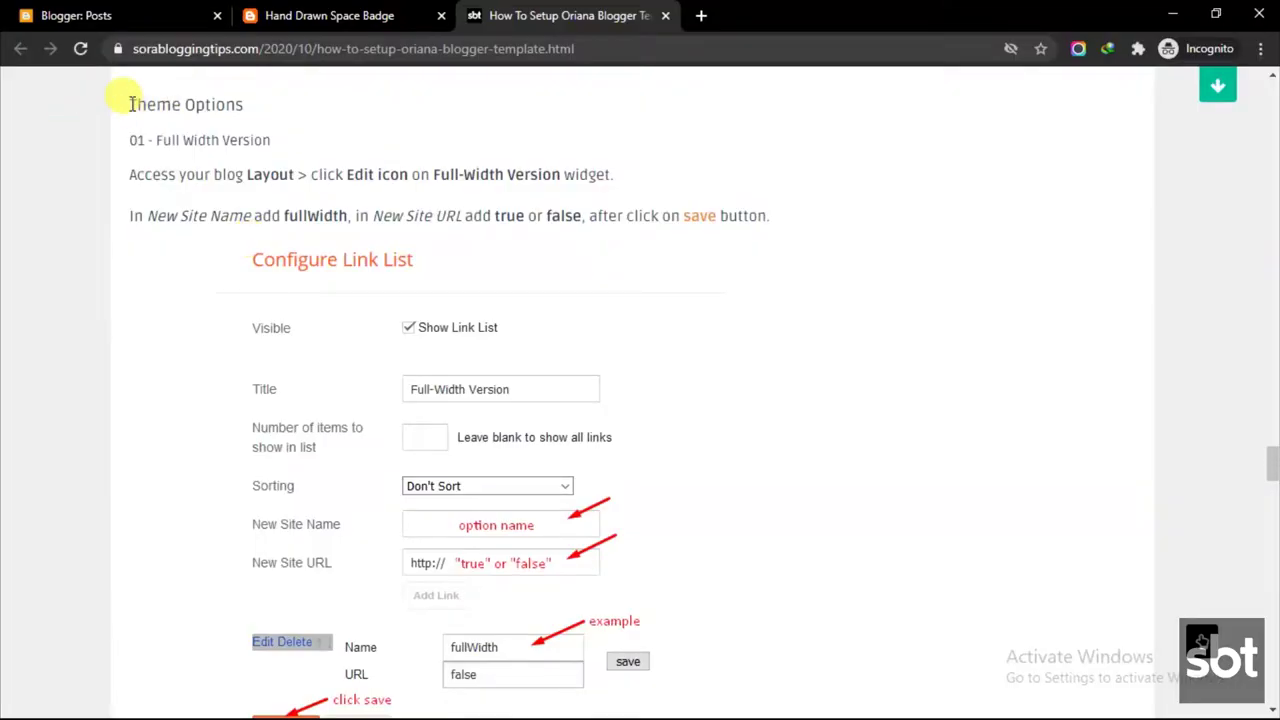
# Read the guide's Theme Options section, covering the Full Width Version and Default Variables widgets
pyautogui.moveTo(131, 104); pyautogui.dragTo(255, 112)
pyautogui.click(191, 138)
pyautogui.moveTo(133, 140); pyautogui.dragTo(768, 220)
pyautogui.click(520, 186)
pyautogui.scroll(-5, 520, 186)
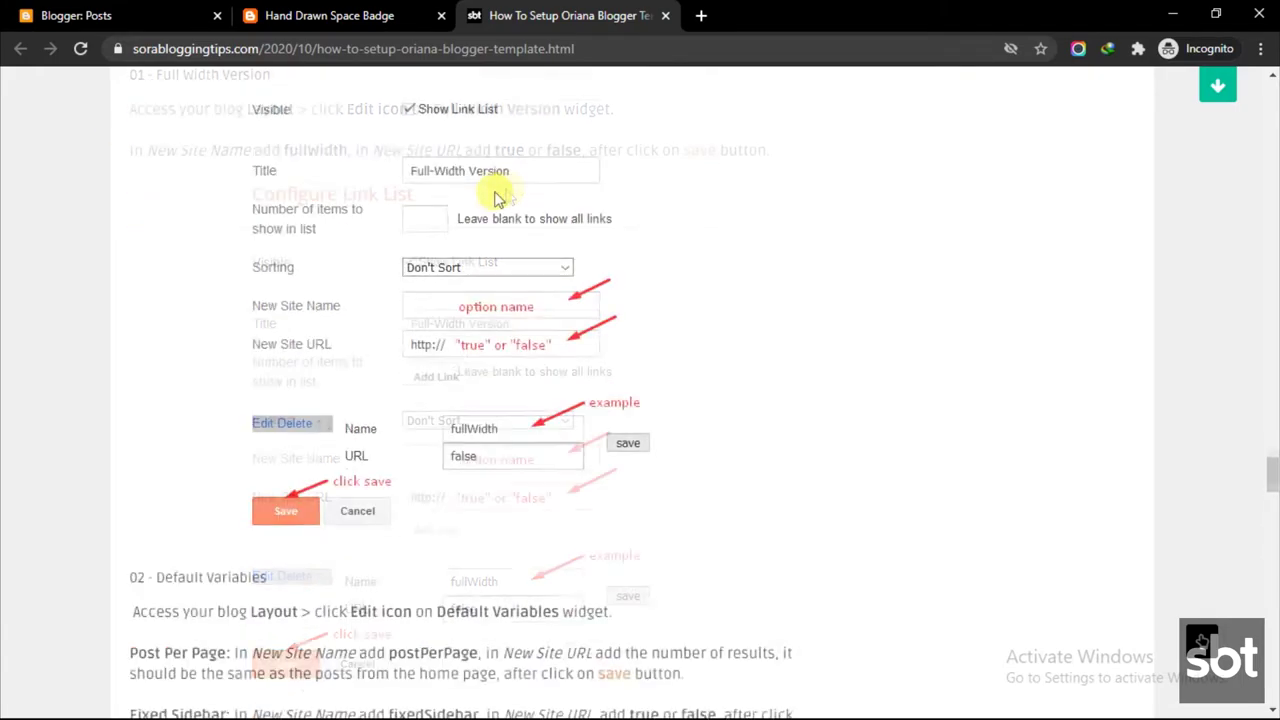
pyautogui.moveTo(133, 232); pyautogui.dragTo(540, 520)
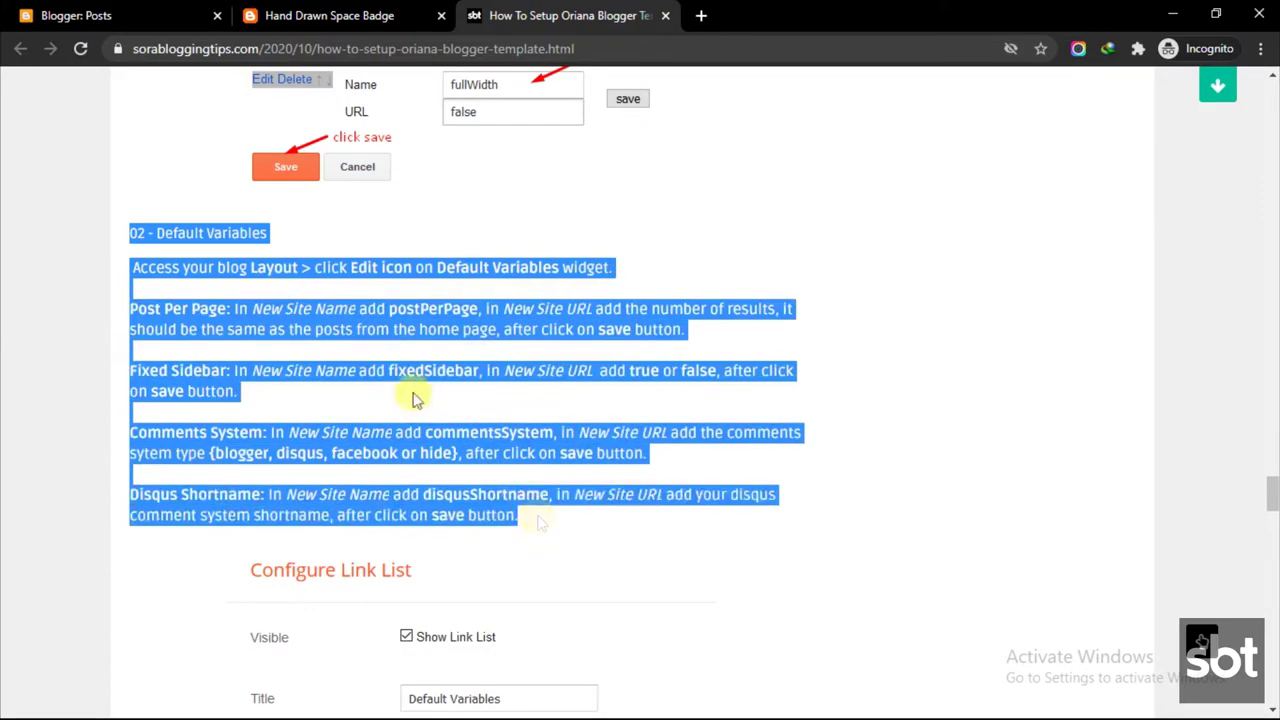
pyautogui.click(289, 393)
pyautogui.scroll(-5, 290, 390)
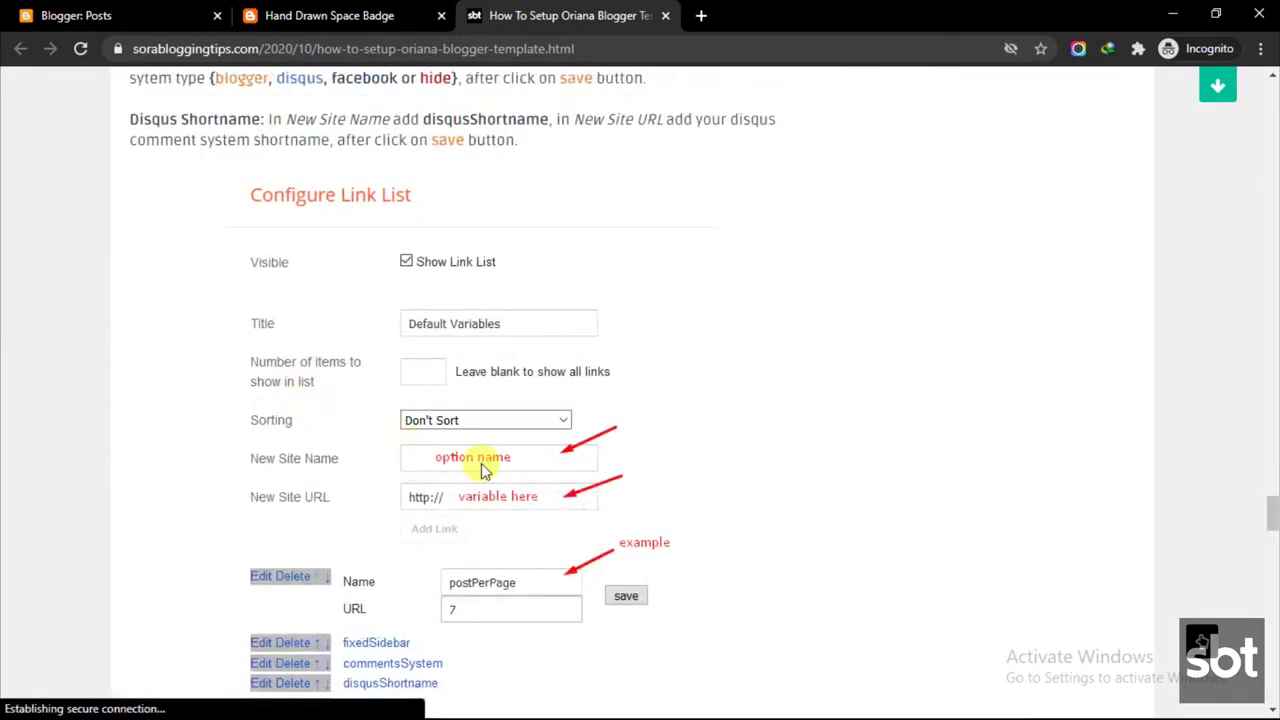
# Set the fullWidth entry of the Full-Width Version gadget in the Blogger layout to "true" and save the gadget
pyautogui.click(170, 12)
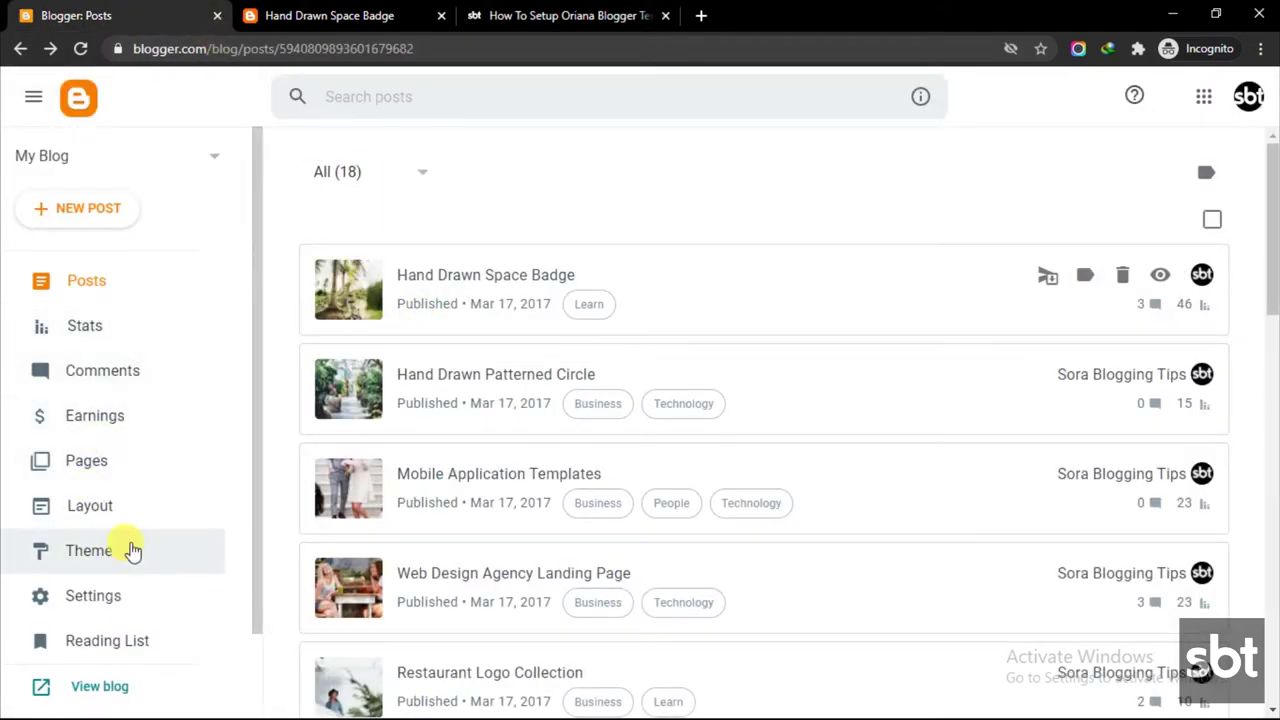
pyautogui.click(126, 506)
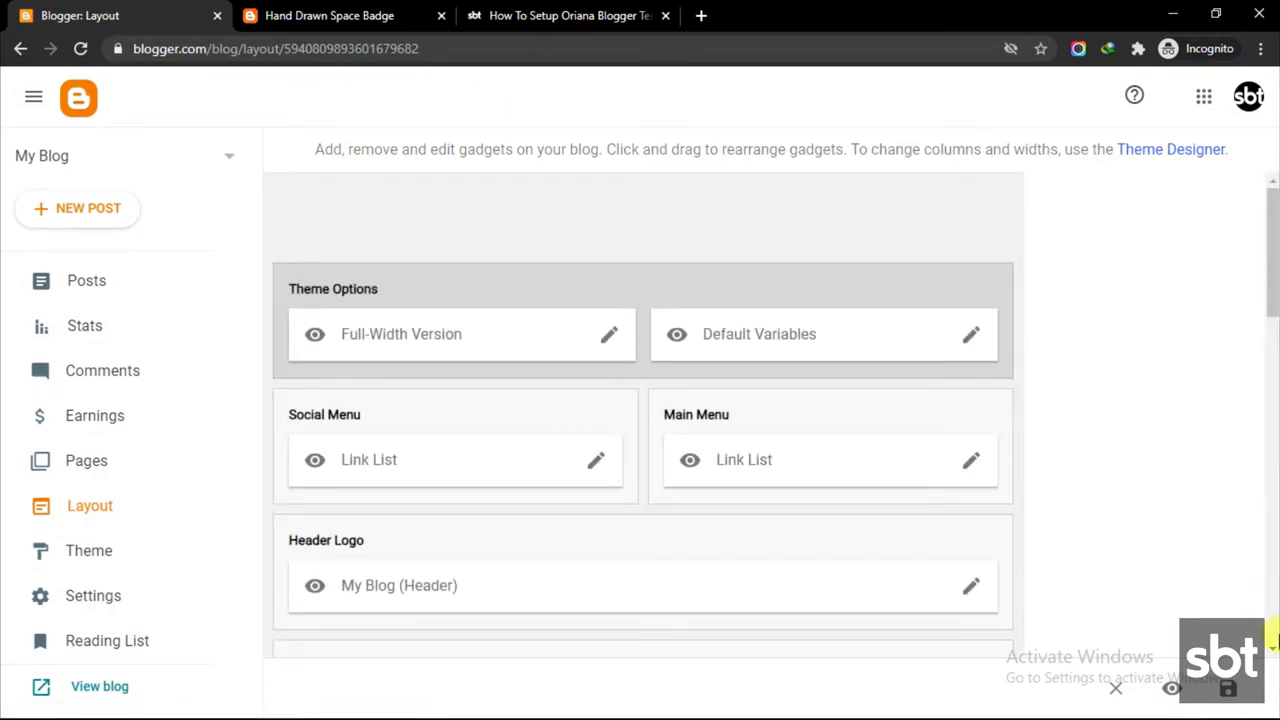
pyautogui.click(609, 337)
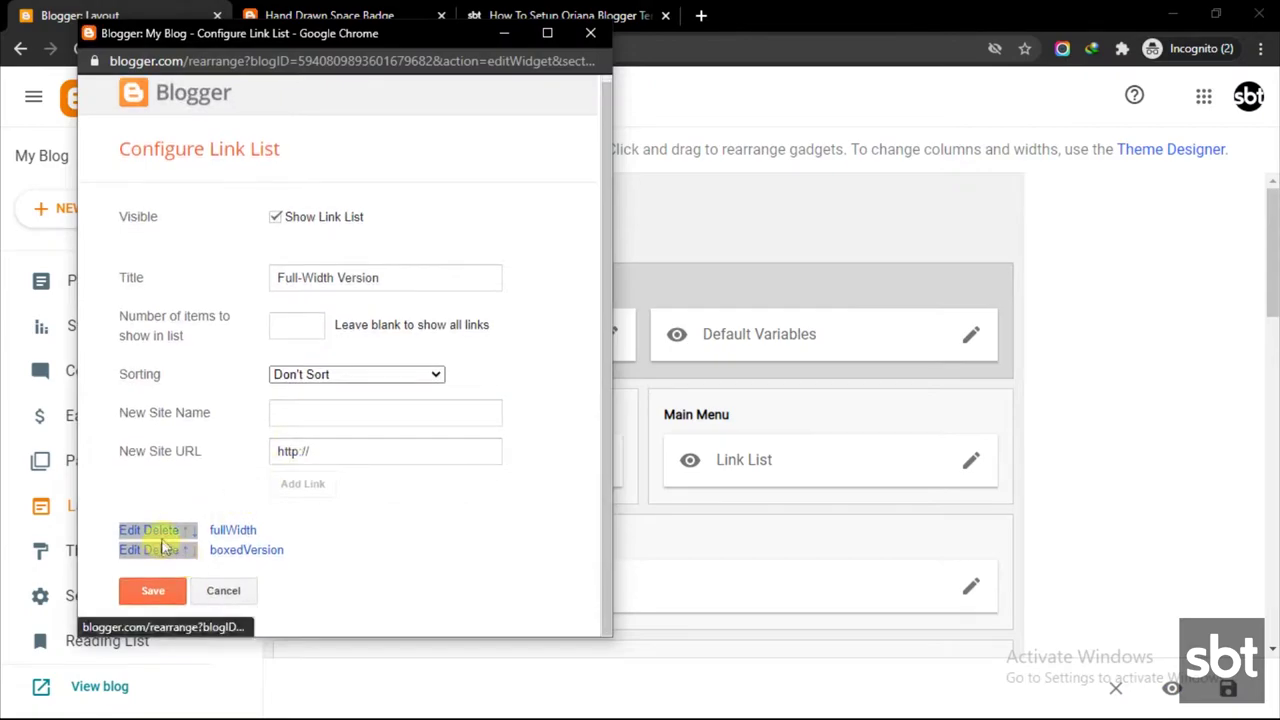
pyautogui.click(141, 538)
pyautogui.scroll(-1, 260, 556)
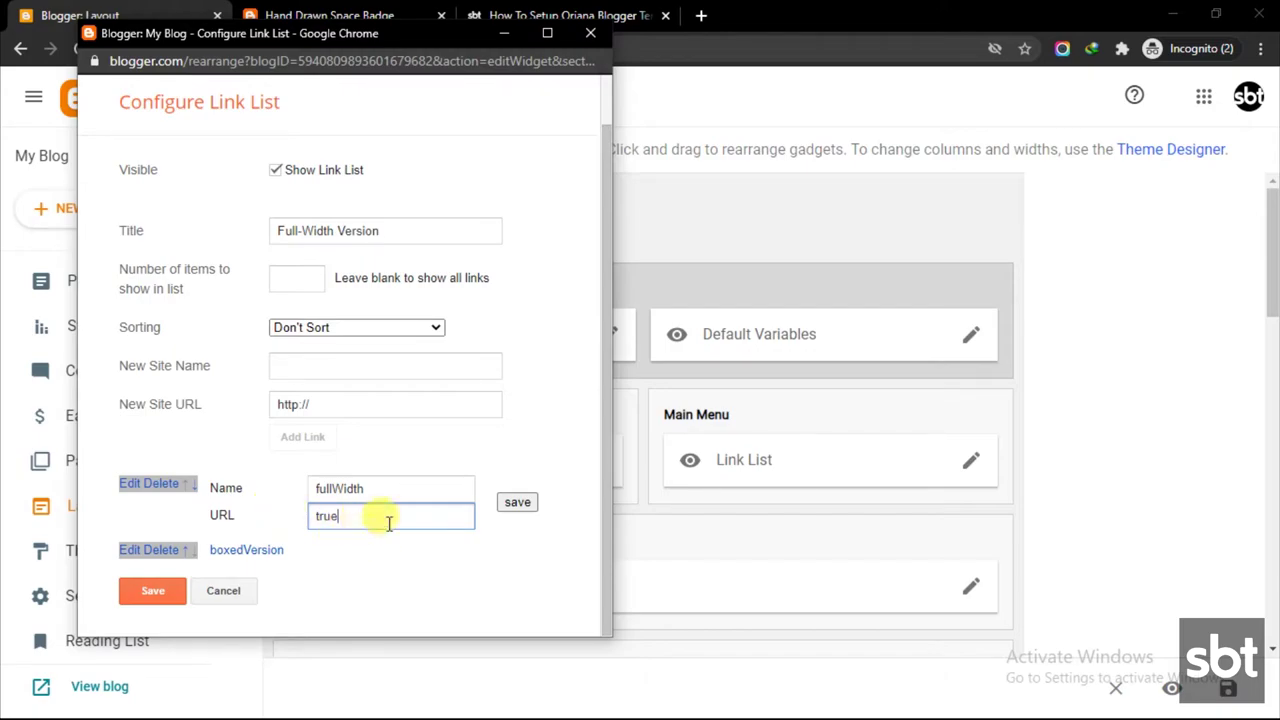
pyautogui.click(518, 506)
pyautogui.click(182, 594)
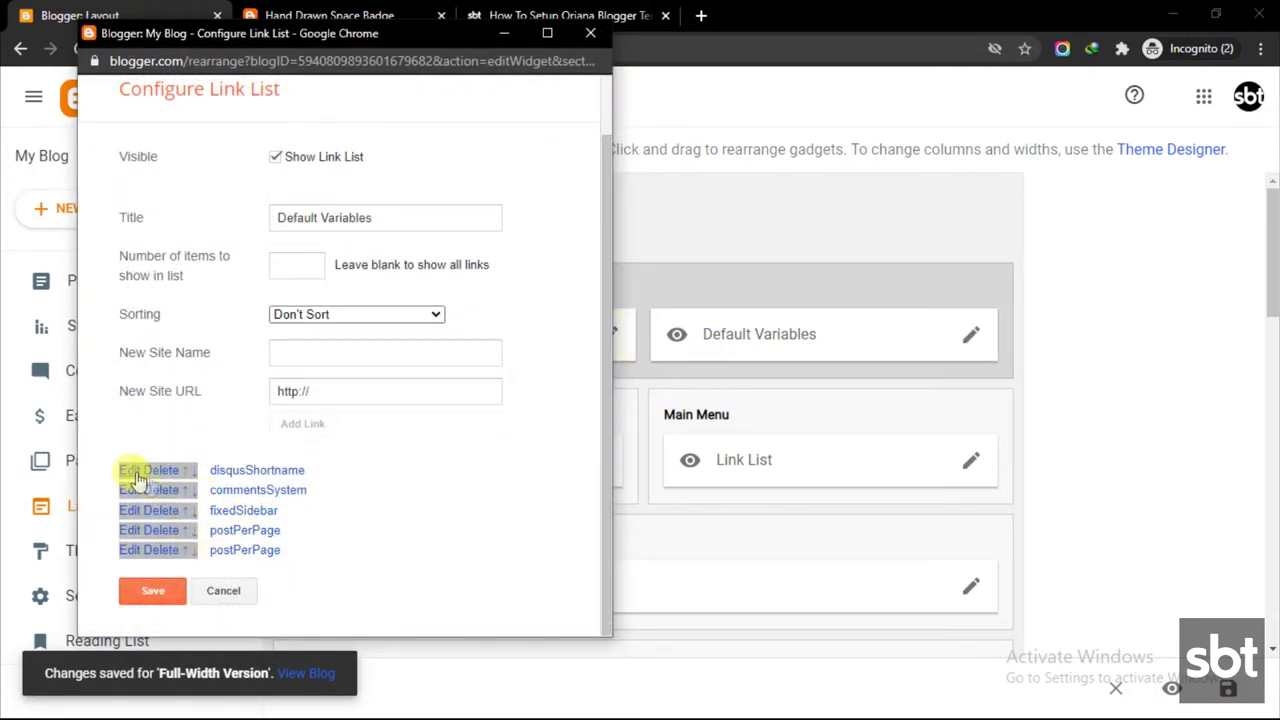
# Open the disqusShortname and commentsSystem entries of the Default Variables gadget and save each with its existing value
pyautogui.click(139, 471)
pyautogui.click(515, 556)
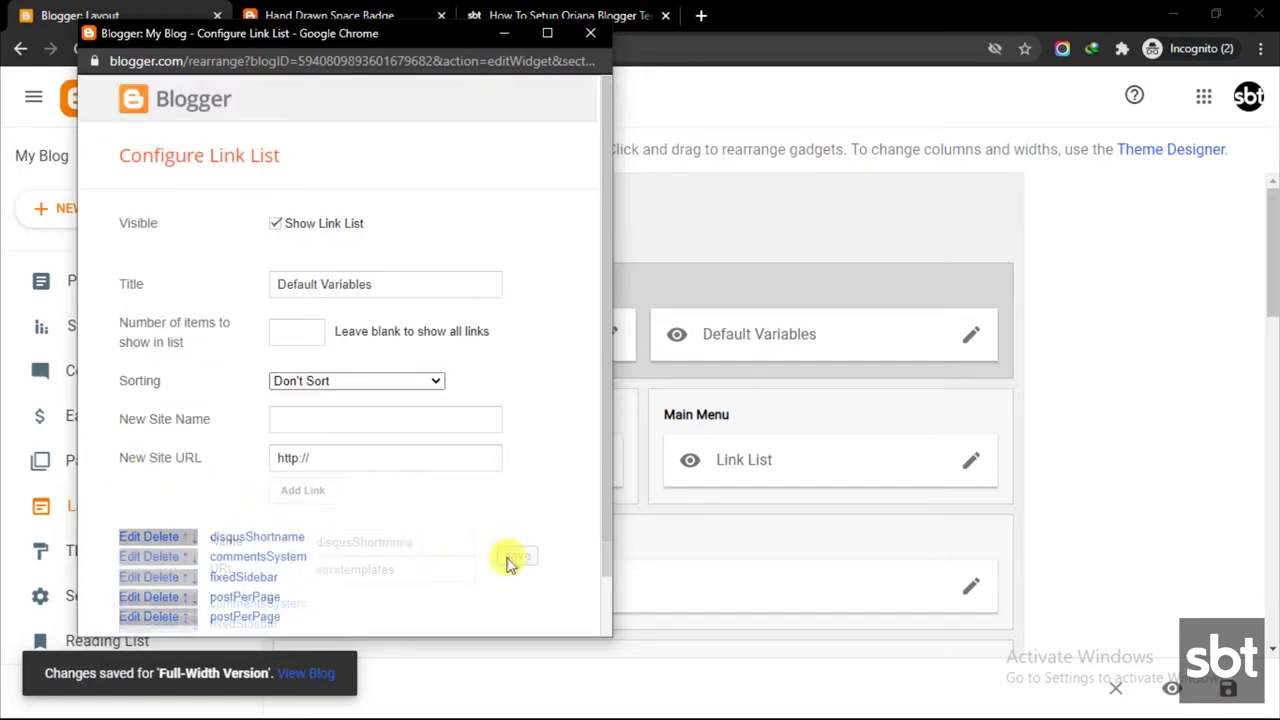
pyautogui.click(135, 558)
pyautogui.scroll(-1, 322, 548)
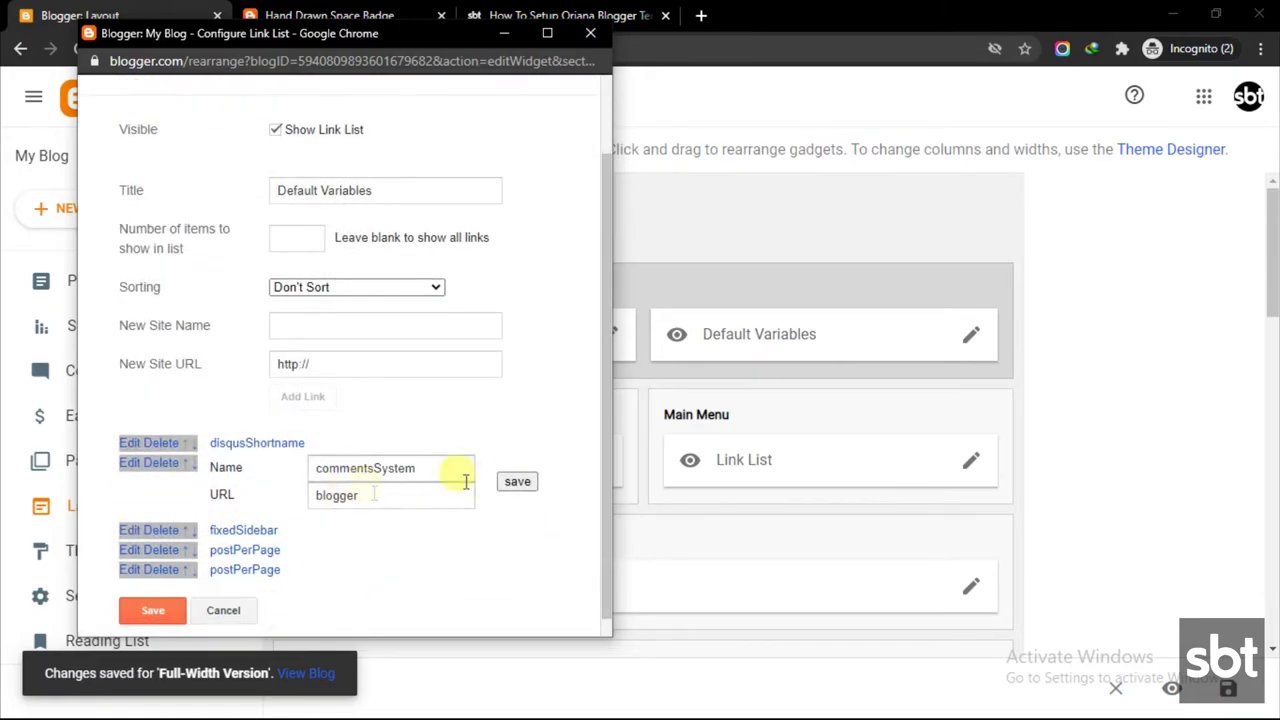
pyautogui.click(505, 481)
# Open and re-save the fixedSidebar and first postPerPage entries of Default Variables with their existing values, and save the gadget
pyautogui.click(125, 511)
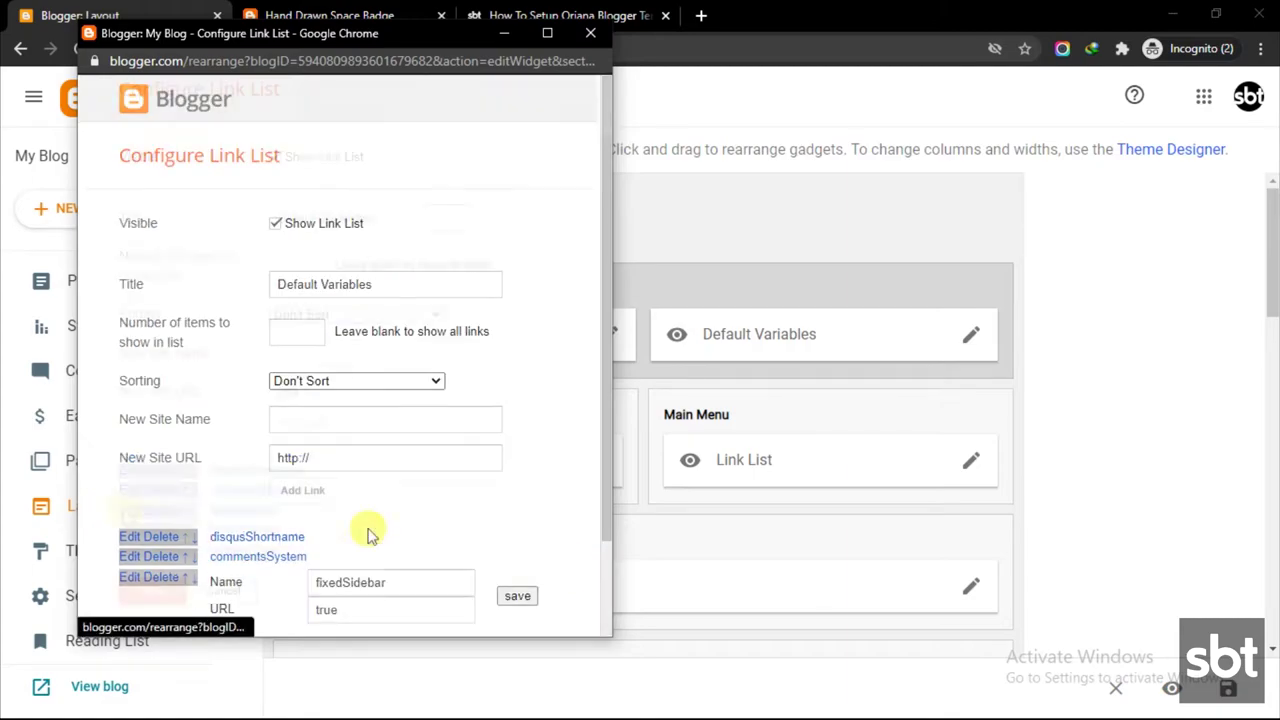
pyautogui.click(528, 602)
pyautogui.scroll(-1, 190, 535)
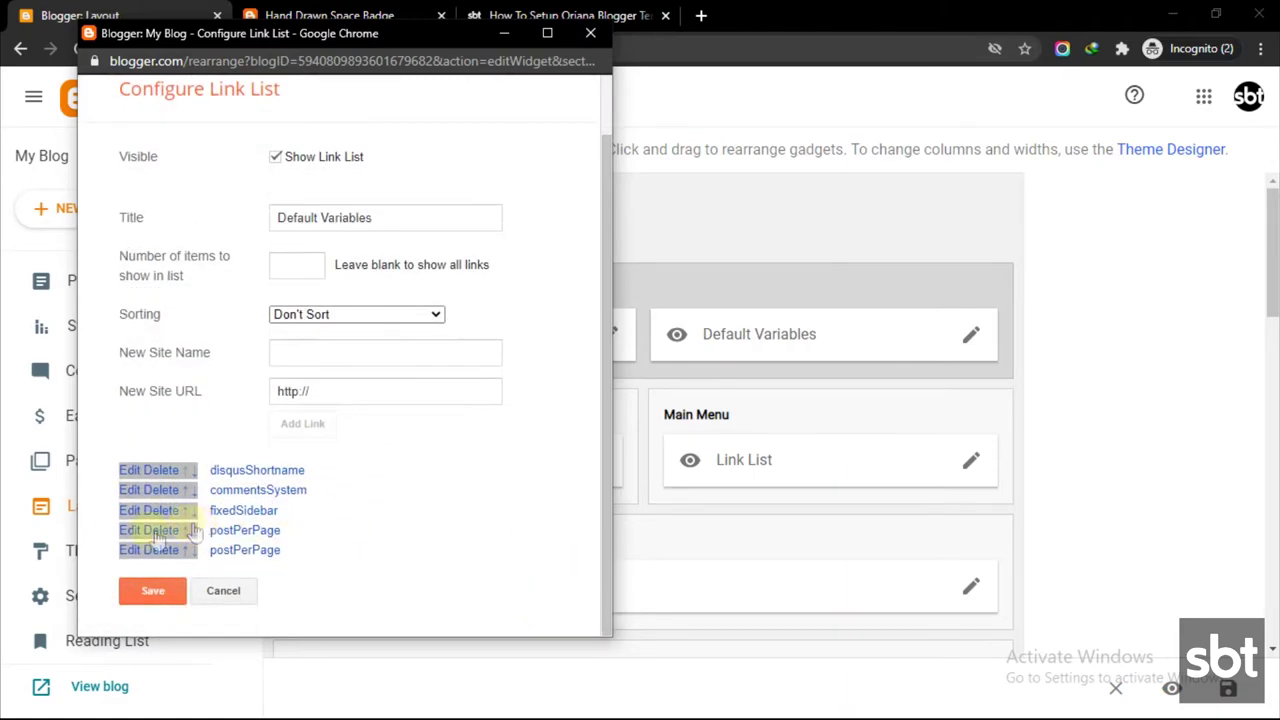
pyautogui.click(131, 531)
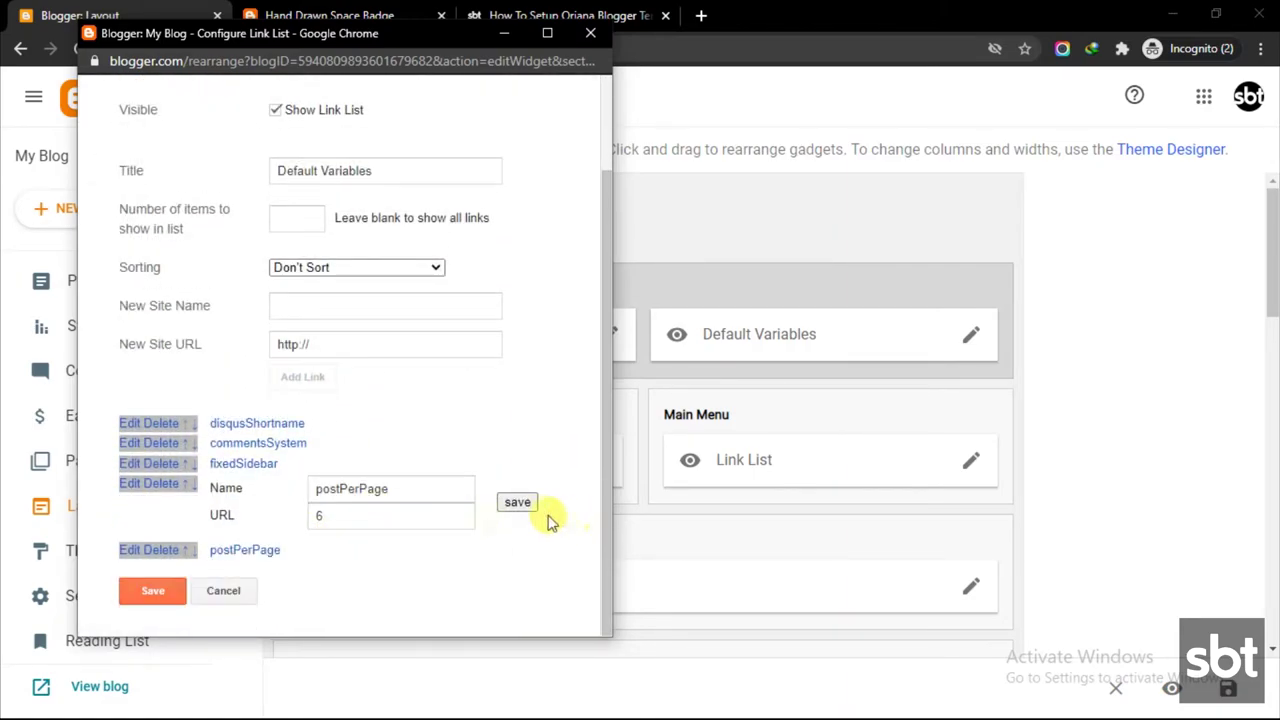
pyautogui.click(518, 505)
pyautogui.click(145, 592)
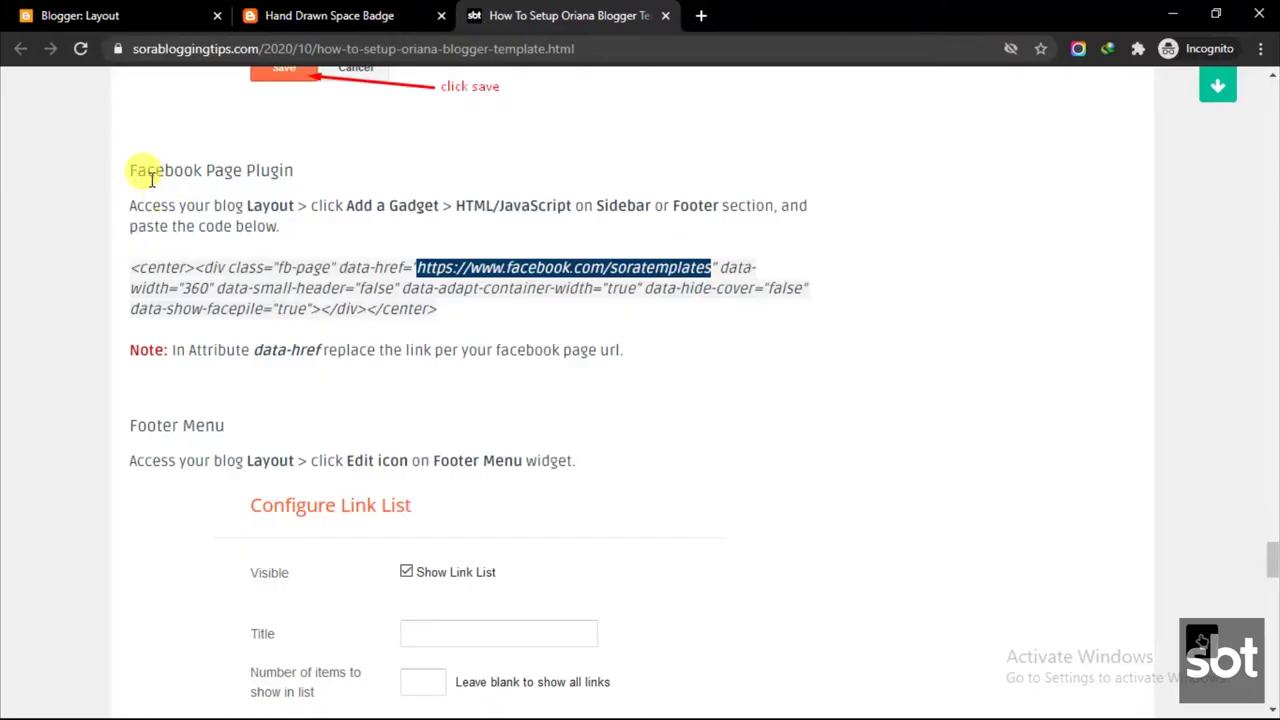
# Read the guide's Facebook Page Plugin section, including its data-href note, and copy the fb-page embed code
pyautogui.moveTo(130, 170); pyautogui.dragTo(302, 176)
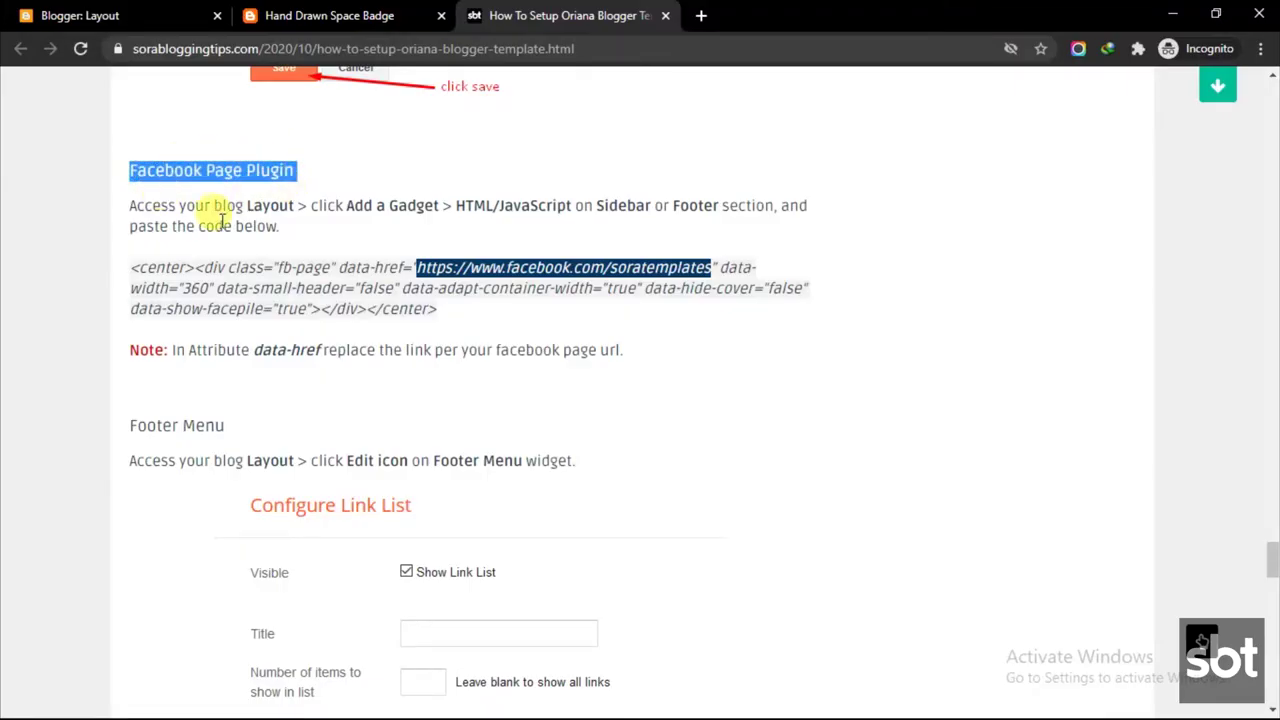
pyautogui.click(130, 205)
pyautogui.moveTo(131, 205); pyautogui.dragTo(238, 226)
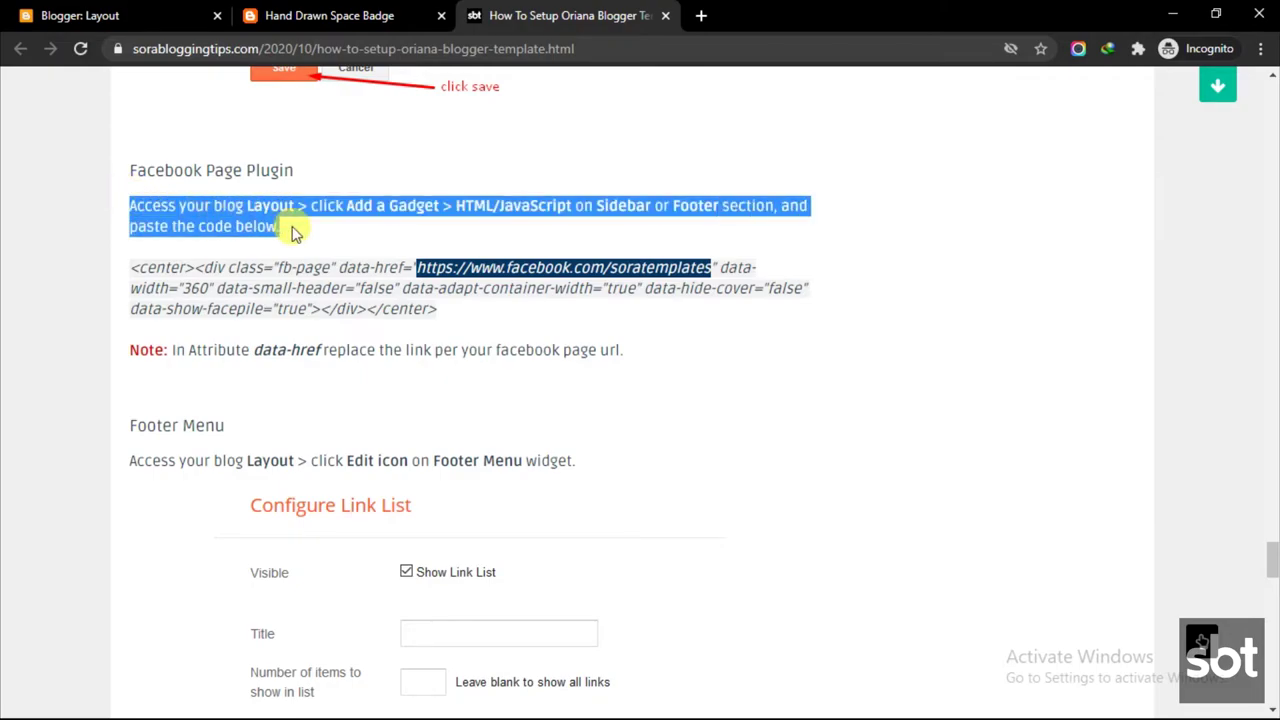
pyautogui.click(250, 232)
pyautogui.moveTo(133, 267); pyautogui.dragTo(438, 310)
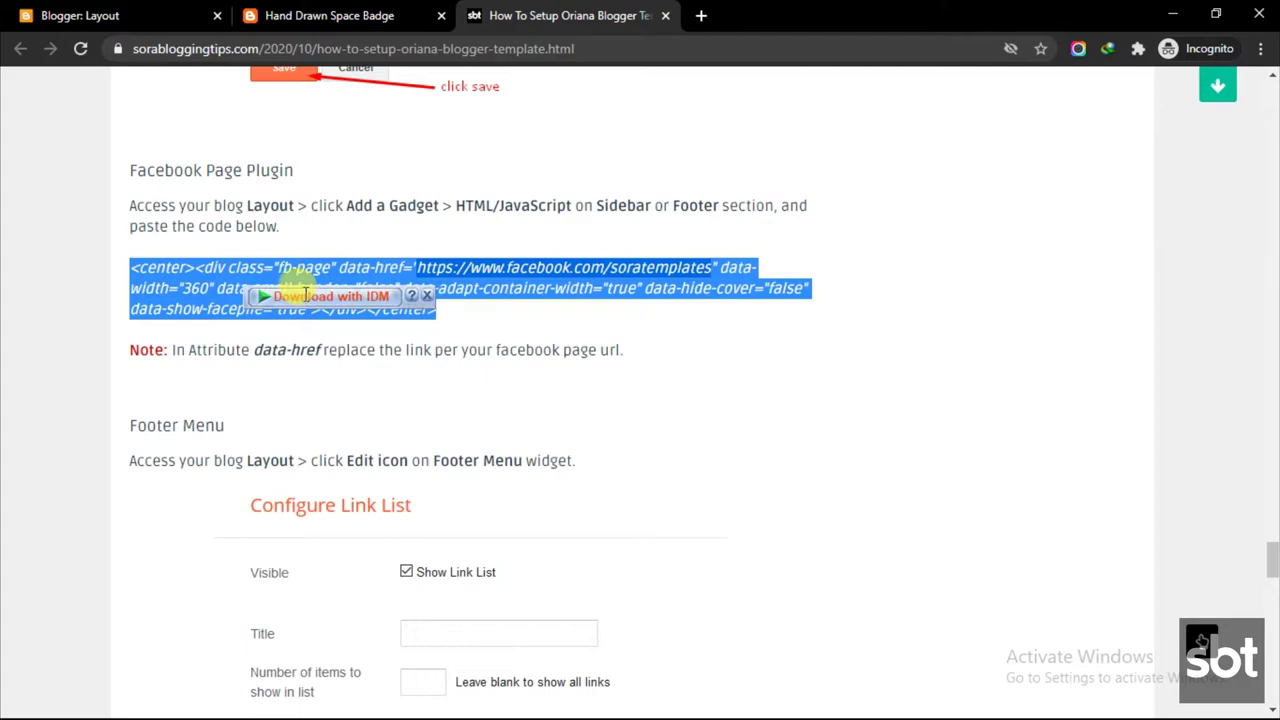
pyautogui.rightClick(300, 270)
pyautogui.click(330, 281)
pyautogui.moveTo(131, 349); pyautogui.dragTo(645, 350)
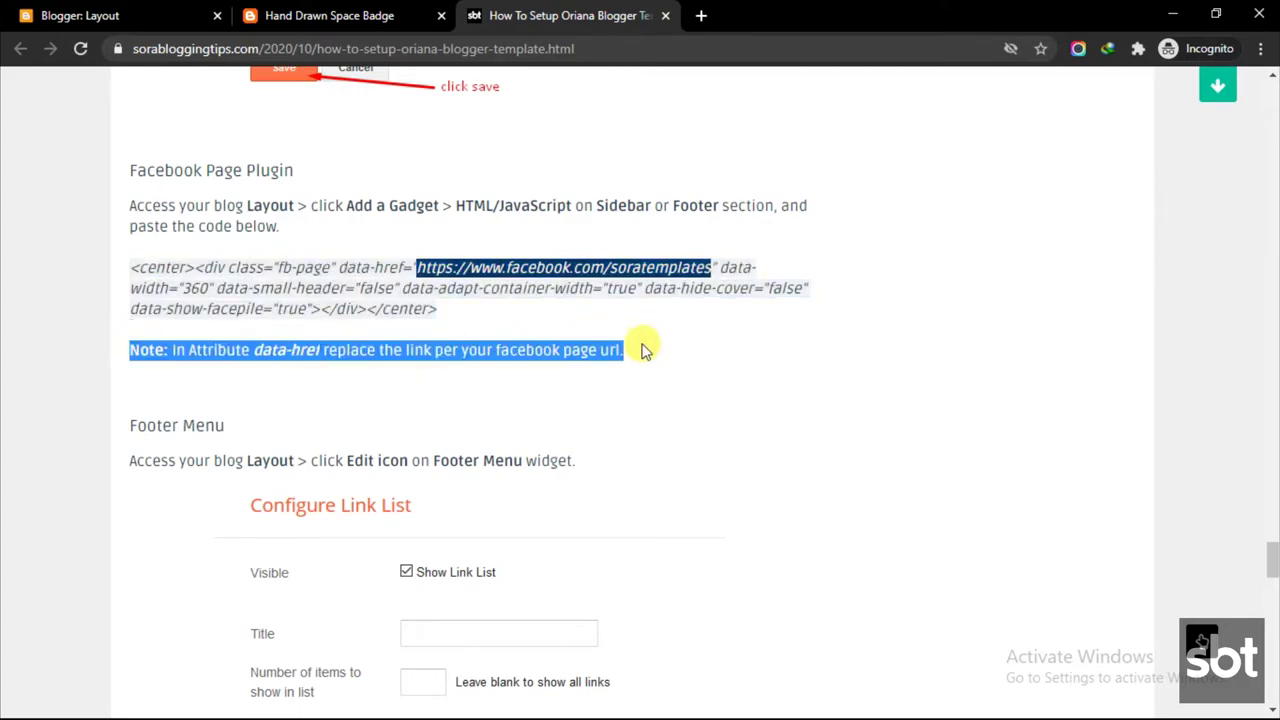
# Replace the content of the Facebook gadget in the layout's Sidebar Right (B) with the copied page plugin code and save the gadget
pyautogui.click(80, 15)
pyautogui.scroll(-3, 927, 445)
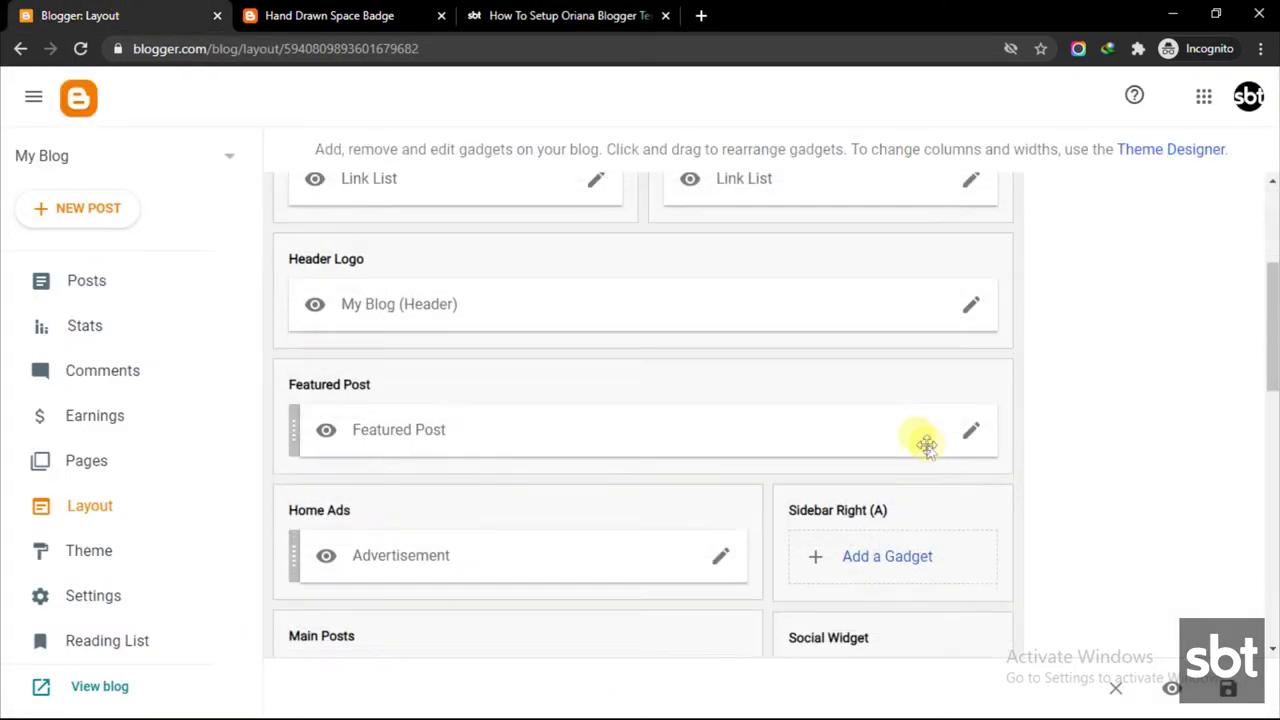
pyautogui.scroll(-5, 927, 445)
pyautogui.scroll(-1, 980, 455)
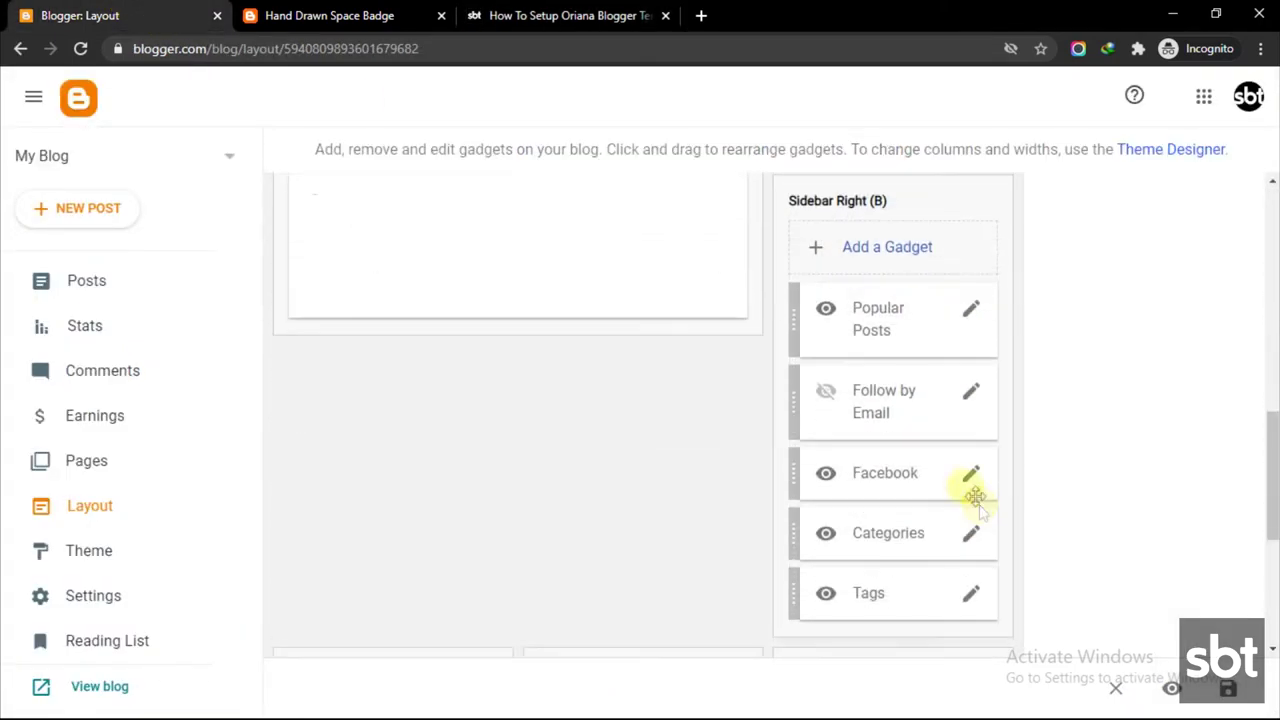
pyautogui.click(972, 476)
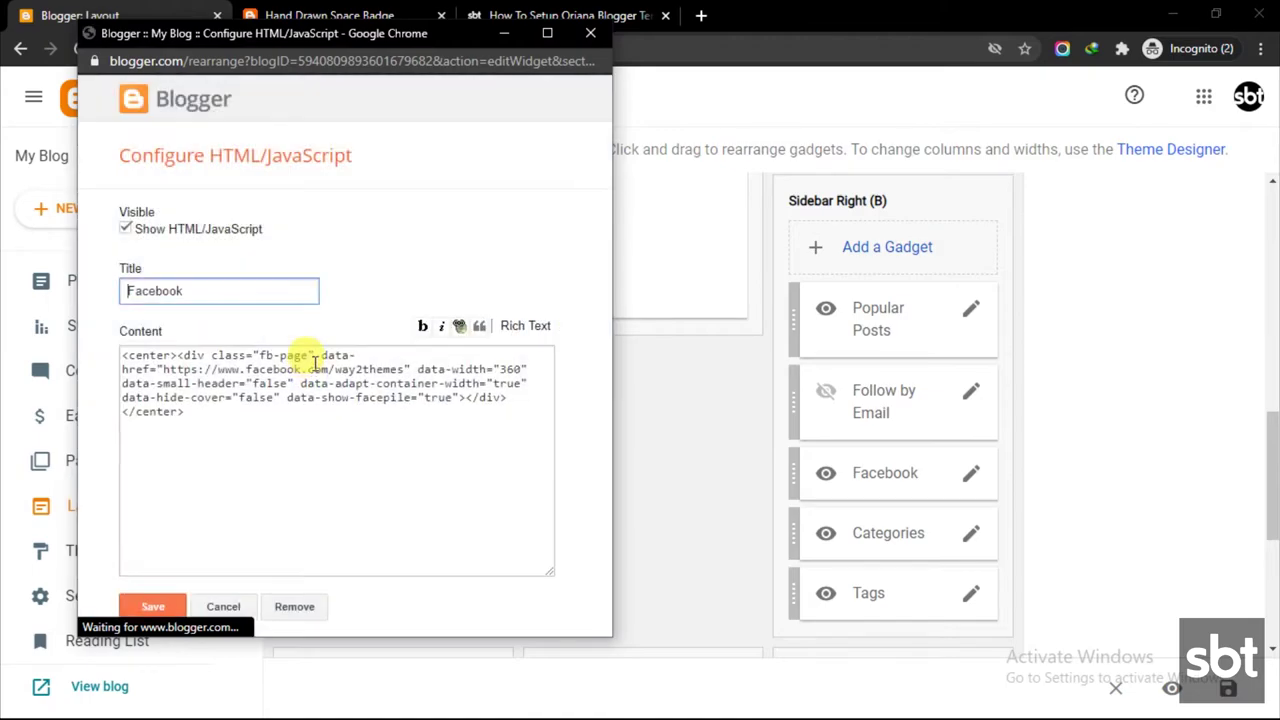
pyautogui.click(313, 370)
pyautogui.hotkey('ctrl', 'a')
pyautogui.rightClick(313, 370)
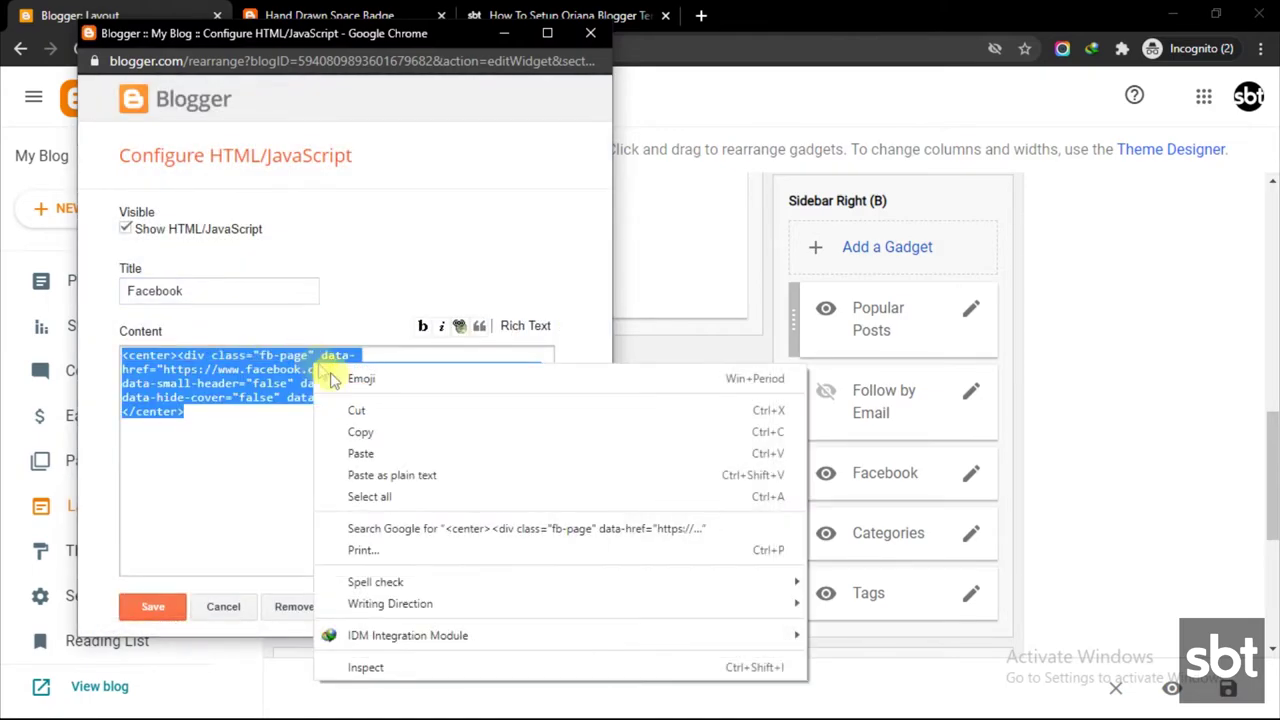
pyautogui.click(229, 380)
pyautogui.hotkey('ctrl', 'a')
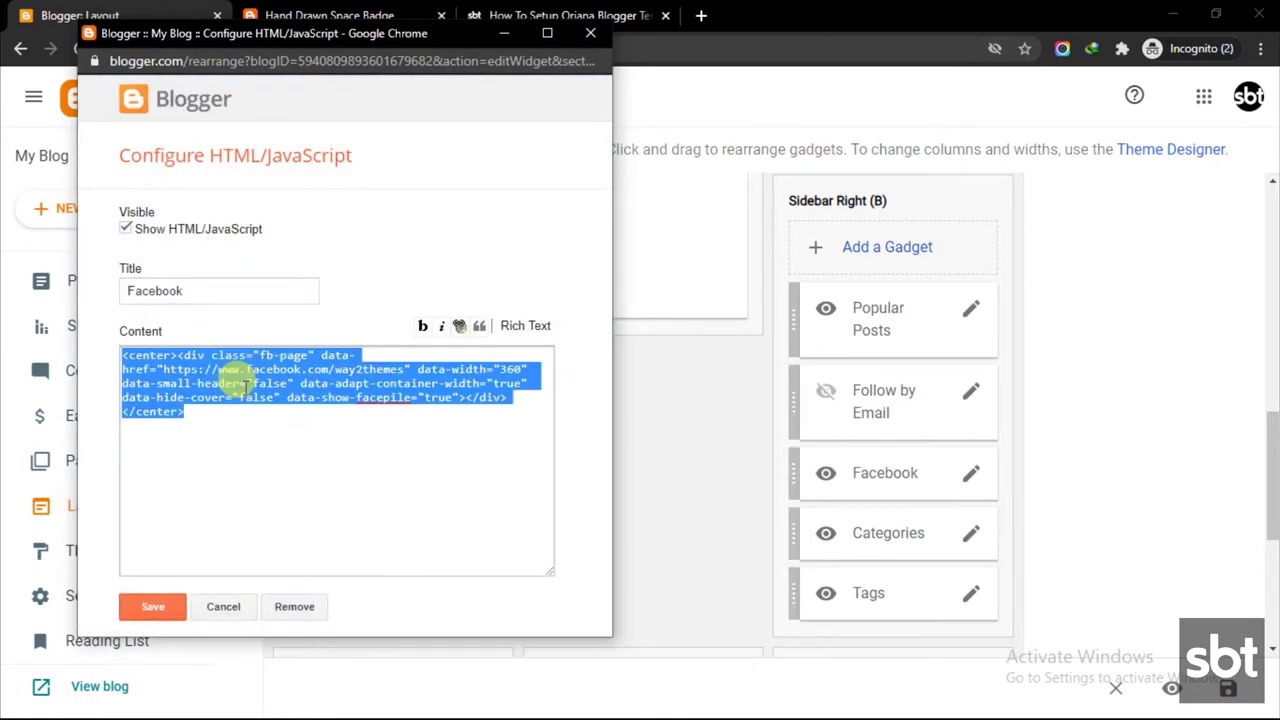
pyautogui.press('Delete')
pyautogui.rightClick(341, 390)
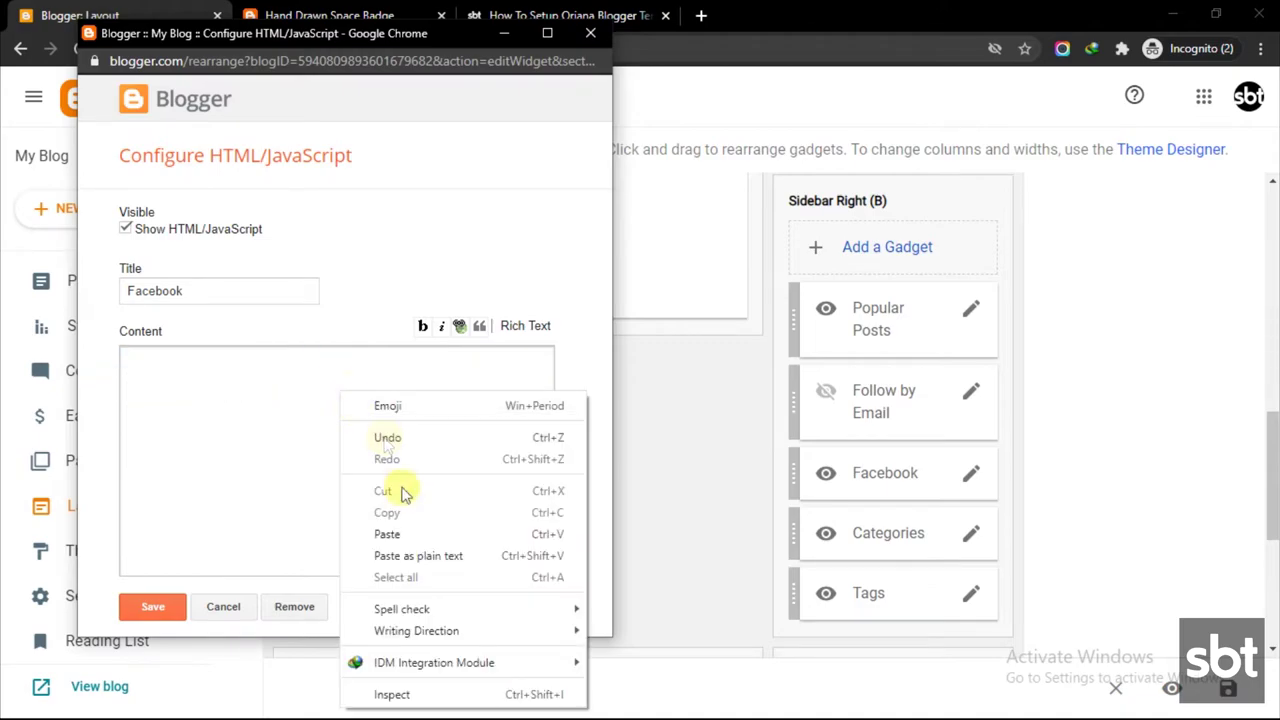
pyautogui.click(414, 531)
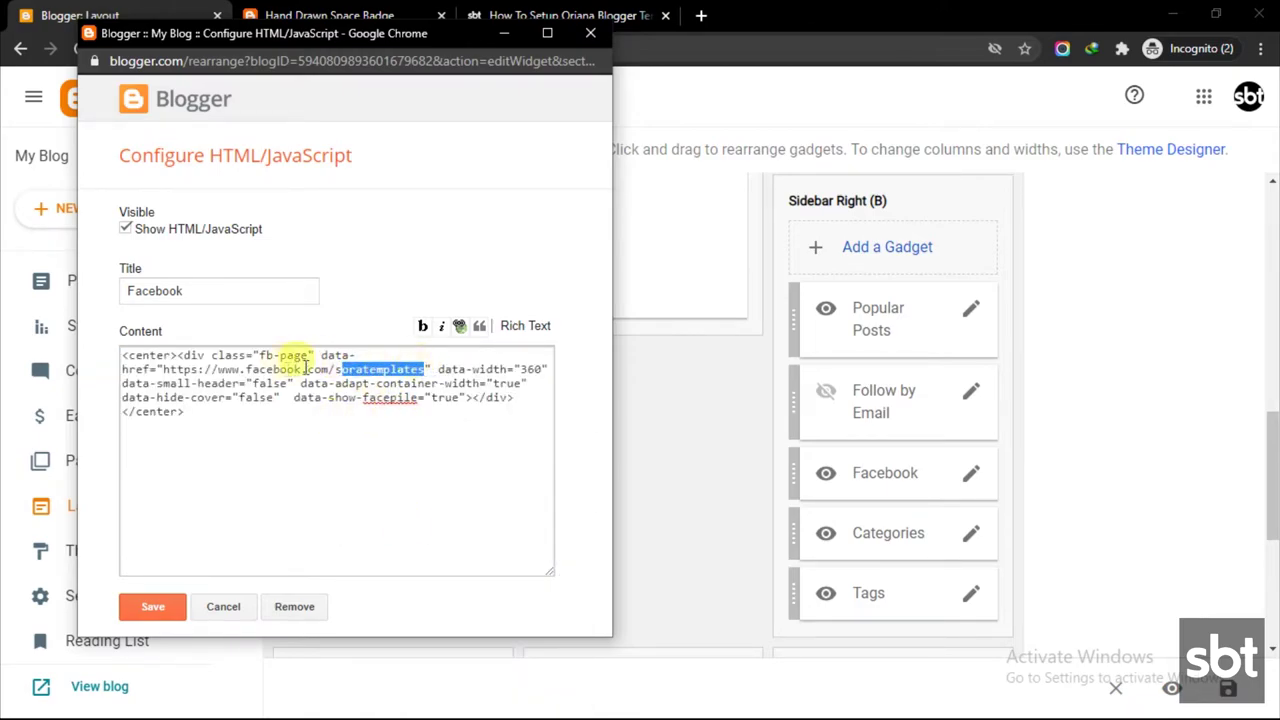
pyautogui.click(153, 606)
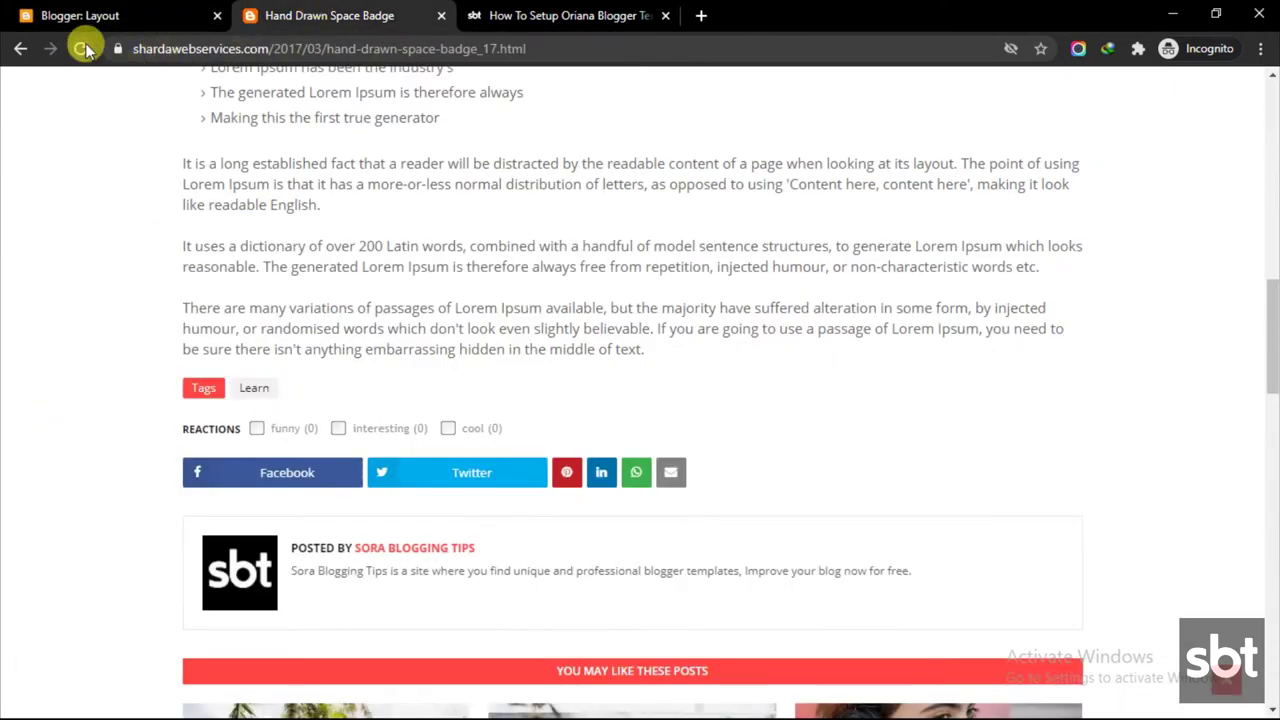
# Check the Facebook widget on the reloaded live blog's home page and read the guide's Footer Menu section
pyautogui.click(84, 49)
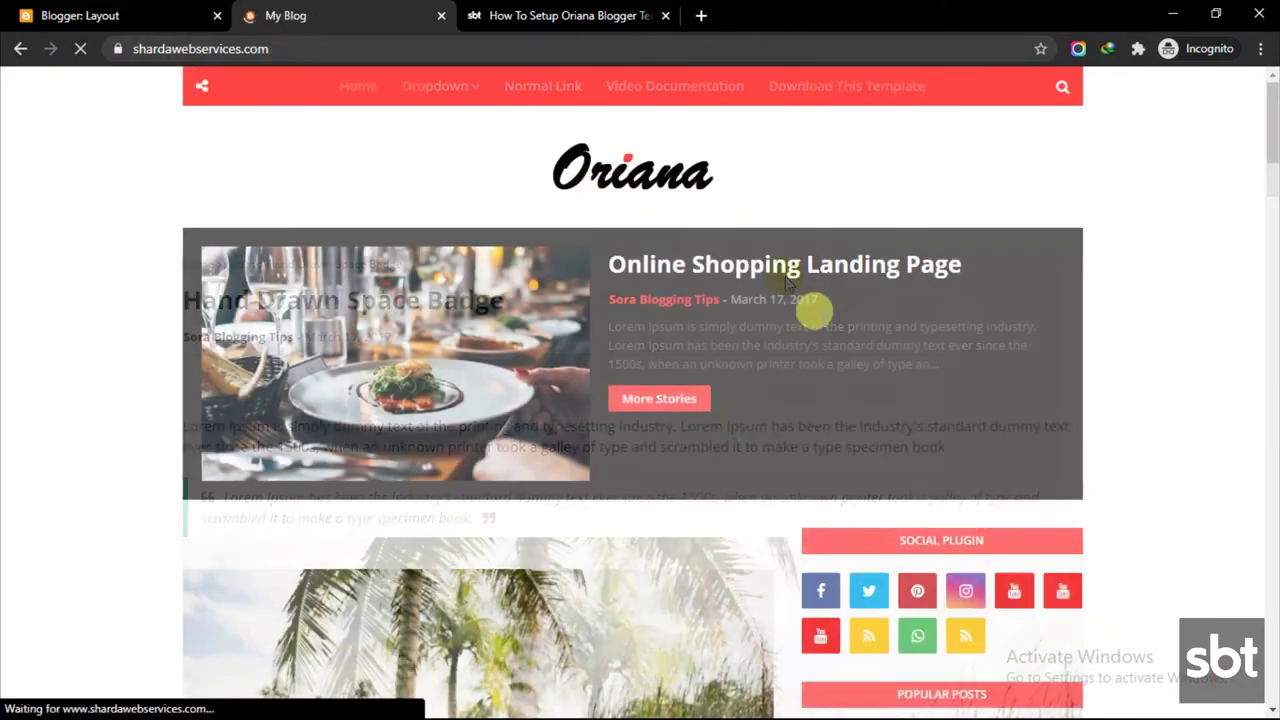
pyautogui.scroll(-8, 935, 406)
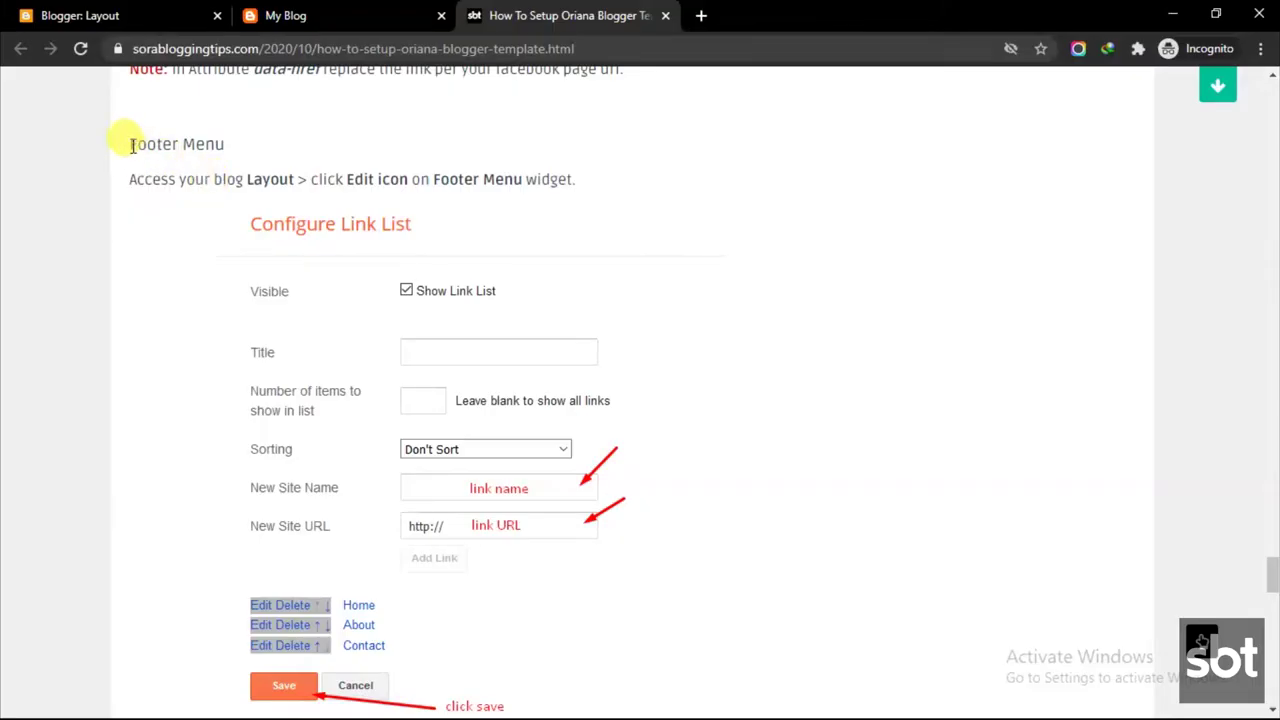
pyautogui.moveTo(131, 146); pyautogui.dragTo(252, 151)
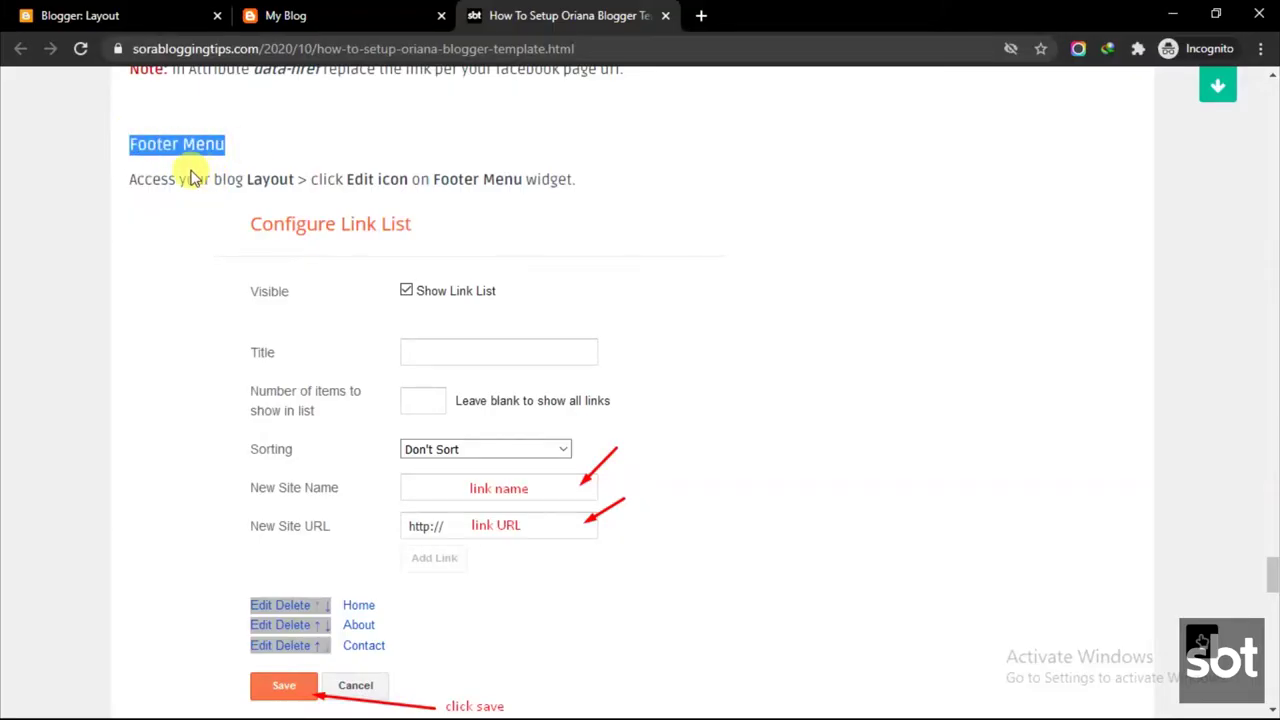
pyautogui.click(137, 178)
pyautogui.moveTo(133, 179); pyautogui.dragTo(597, 192)
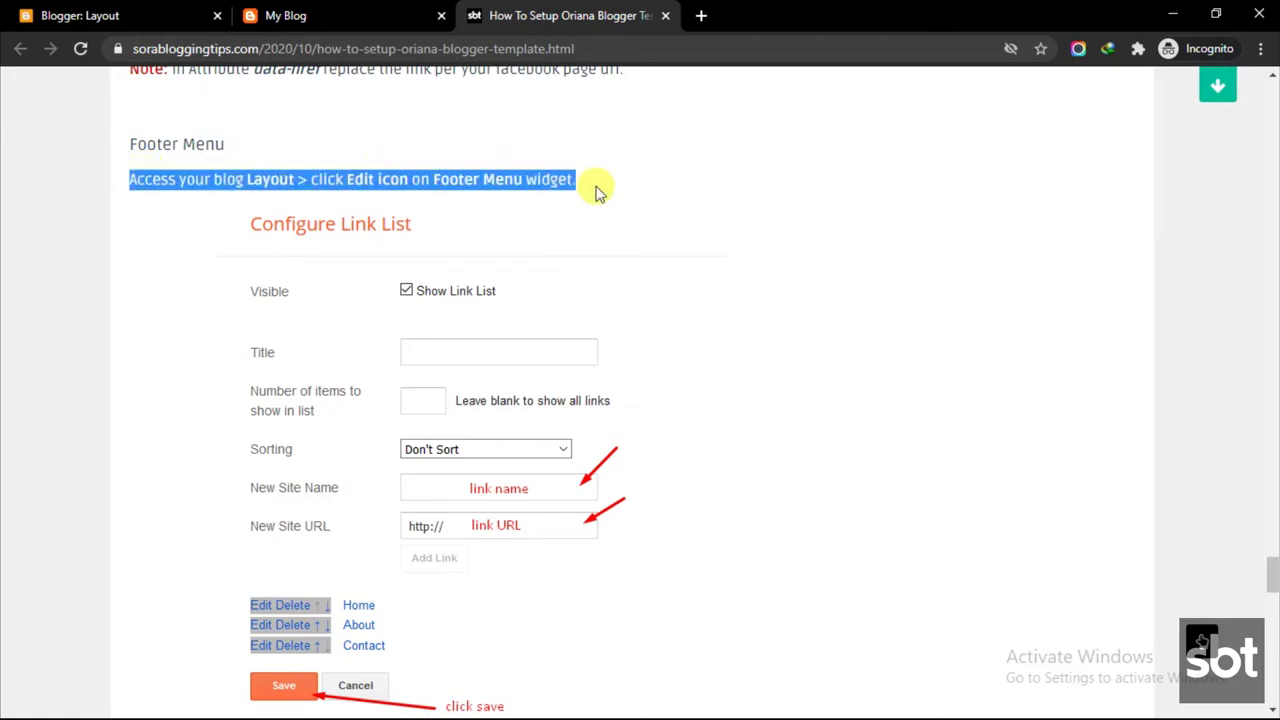
pyautogui.click(571, 266)
pyautogui.scroll(-2, 512, 300)
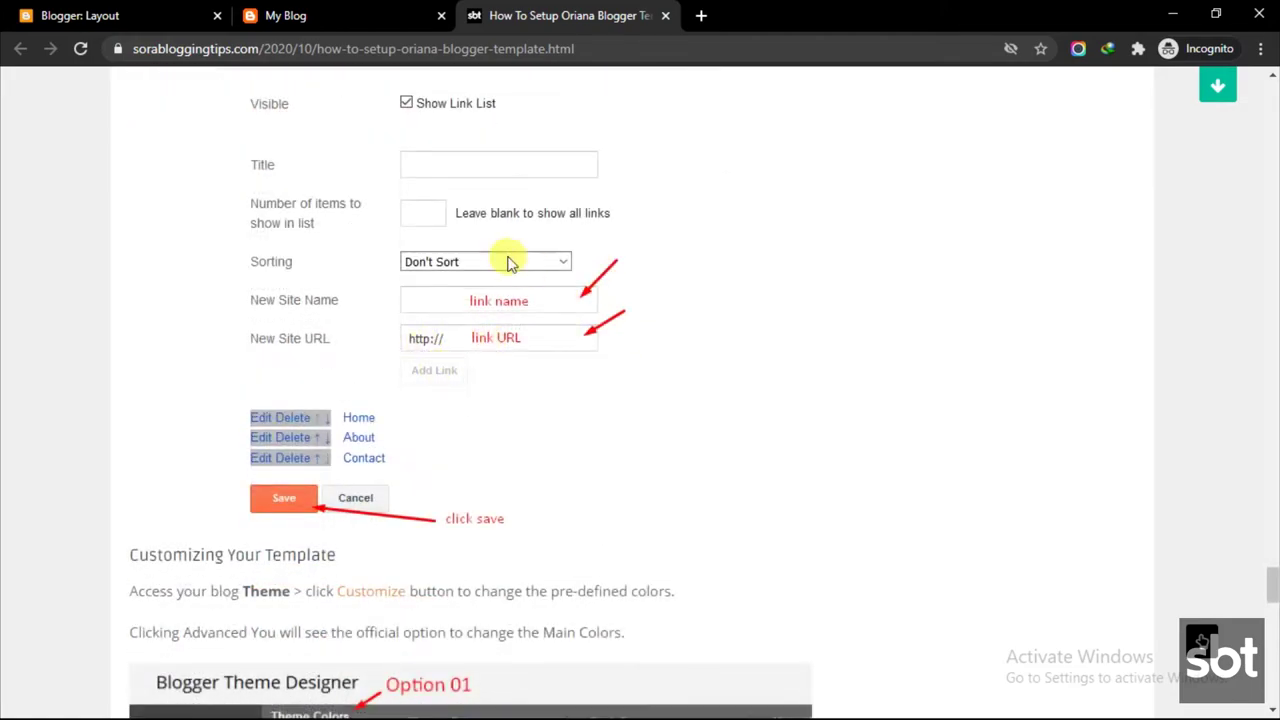
# Delete the pinterest link from the Menu Footer Widget in the Blogger layout
pyautogui.click(150, 15)
pyautogui.scroll(-4, 880, 460)
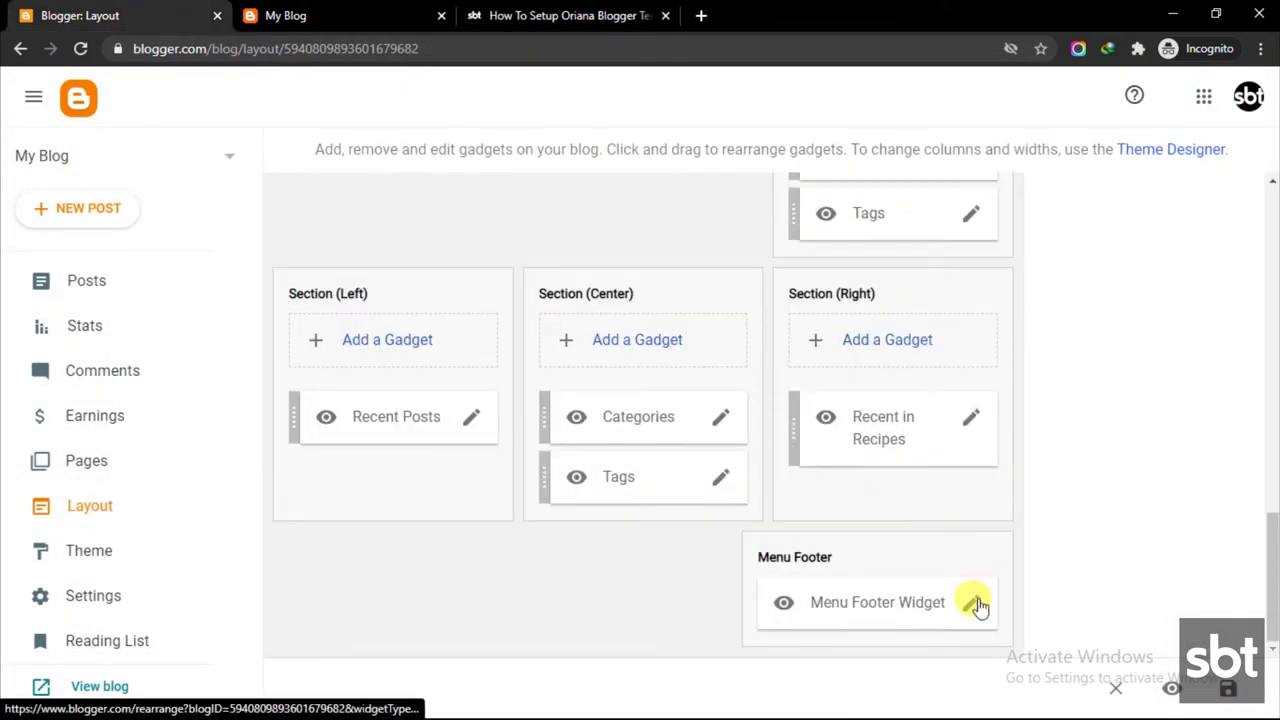
pyautogui.click(971, 603)
pyautogui.scroll(-1, 357, 505)
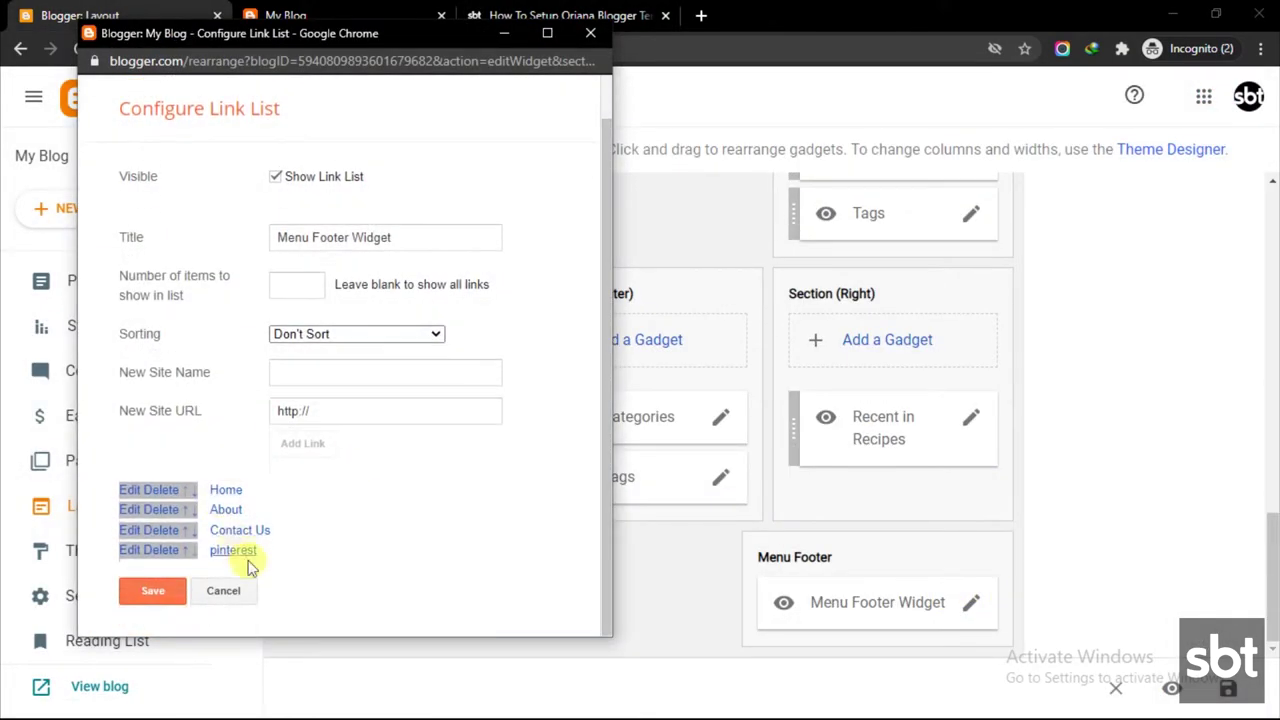
pyautogui.click(152, 552)
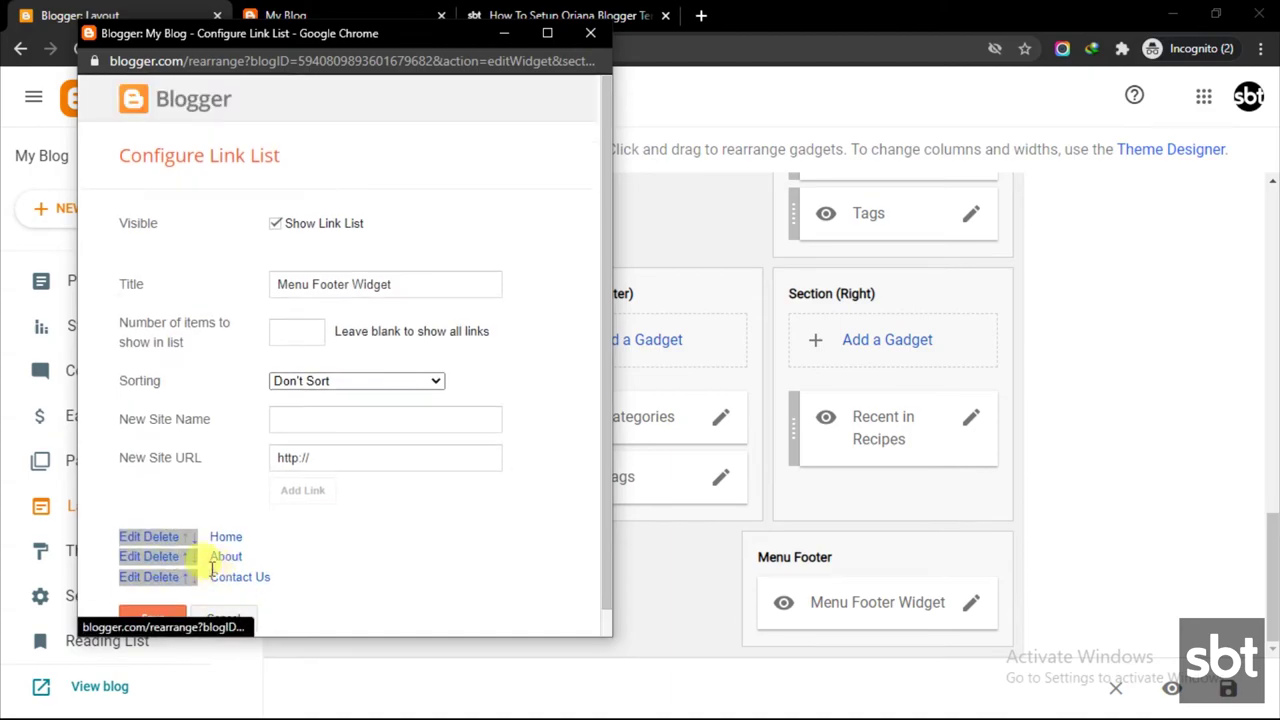
# Open and re-save the Home and About links of the Menu Footer Widget with their existing URLs, and save the gadget
pyautogui.click(133, 510)
pyautogui.click(327, 567)
pyautogui.click(514, 556)
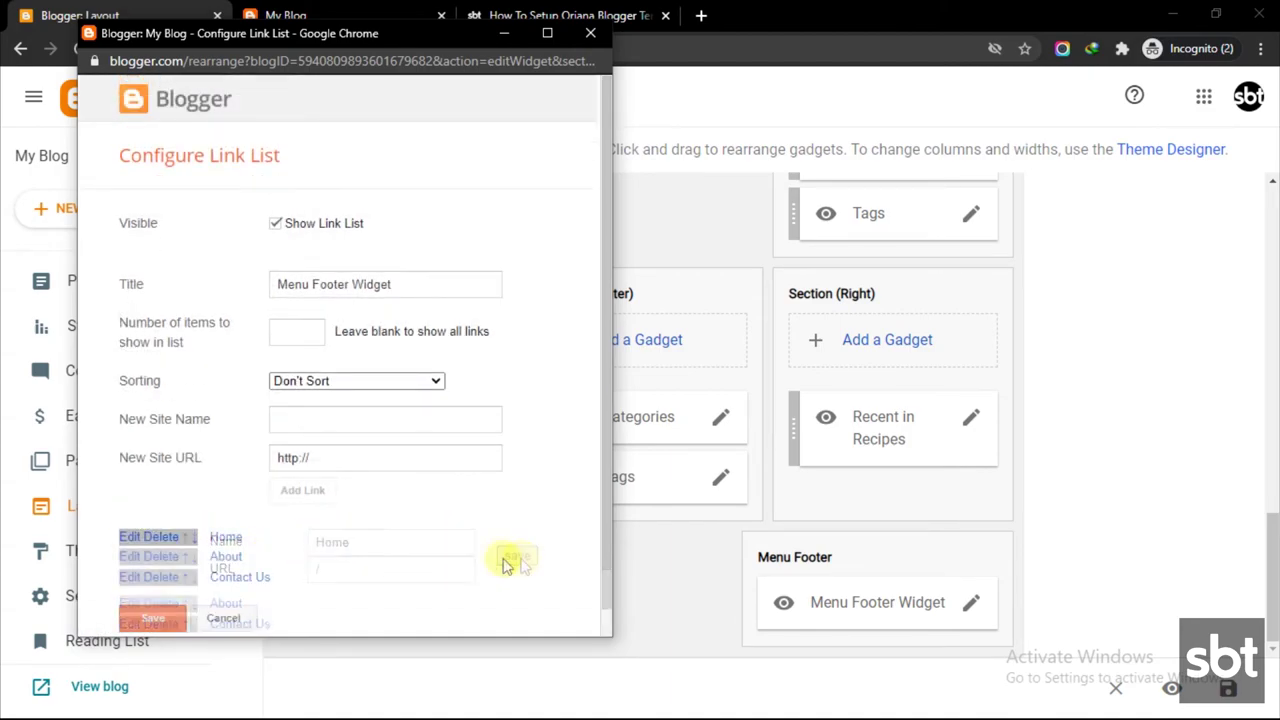
pyautogui.click(133, 557)
pyautogui.scroll(-1, 358, 585)
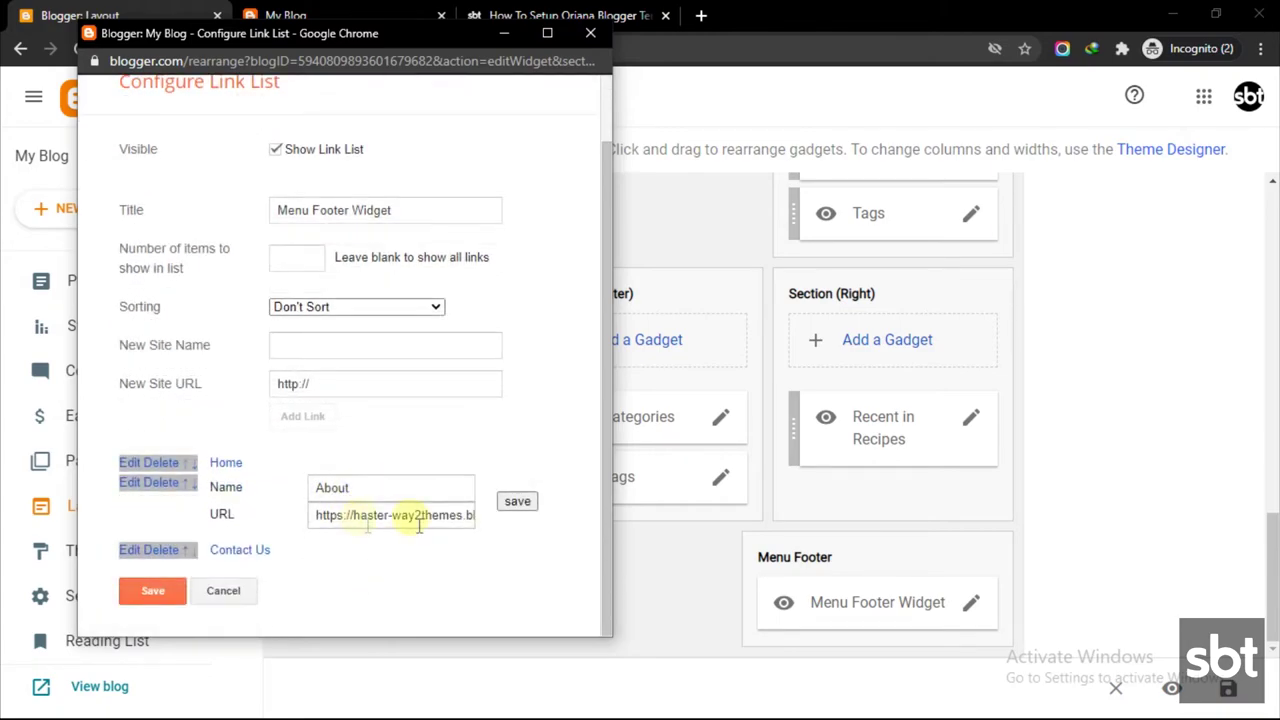
pyautogui.click(516, 502)
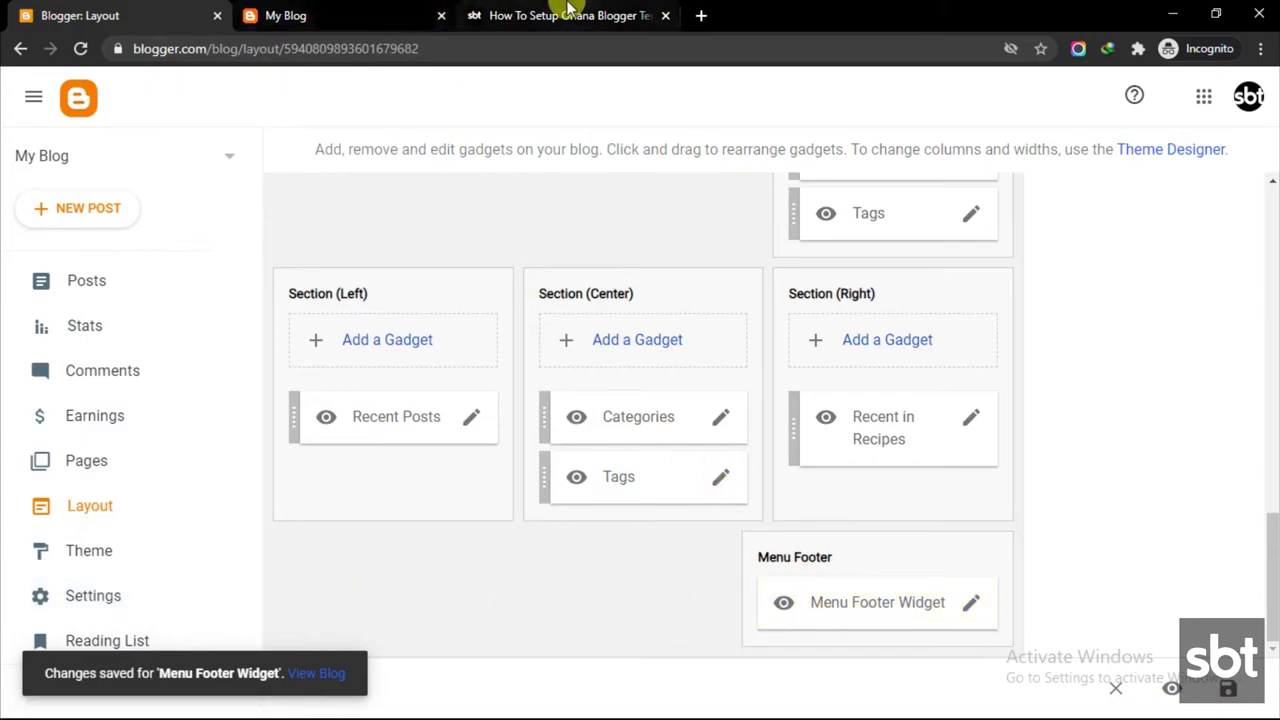
# Examine the live blog's home page down to the footer and read the guide's Customizing Your Template section
pyautogui.click(317, 9)
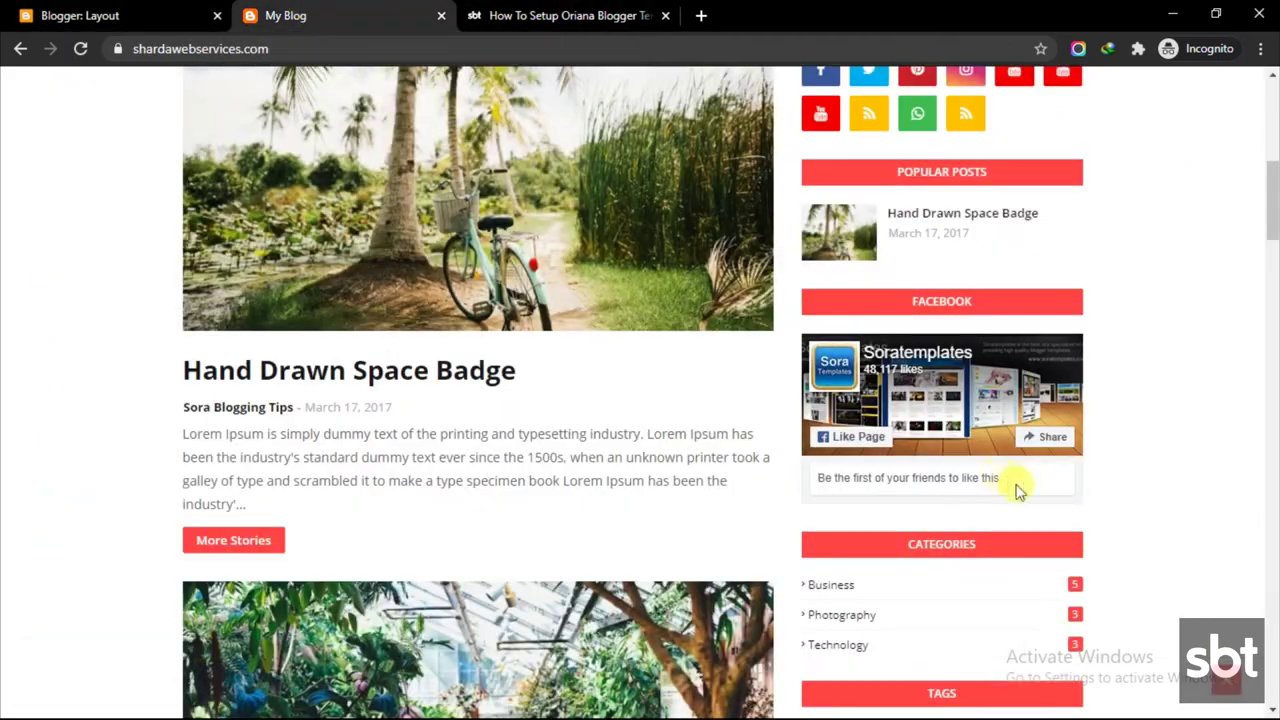
pyautogui.scroll(-4, 1135, 500)
pyautogui.scroll(-10, 1135, 500)
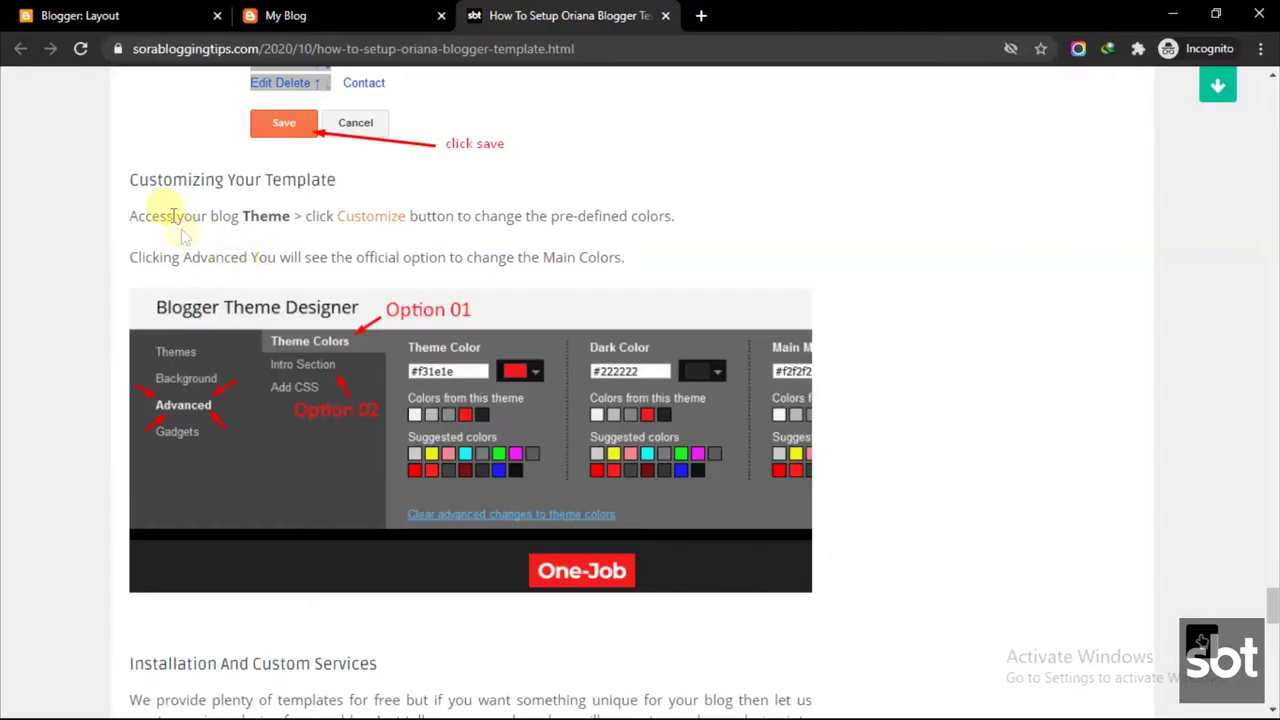
pyautogui.moveTo(212, 180); pyautogui.dragTo(636, 265)
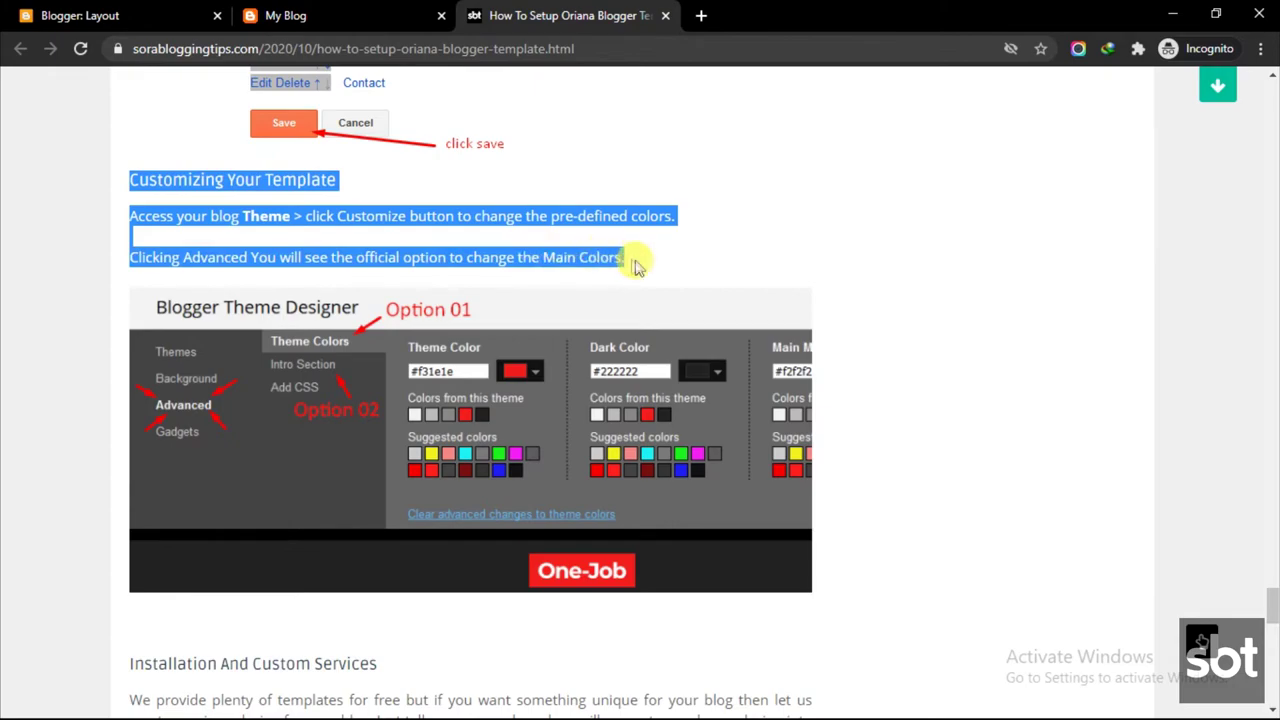
pyautogui.click(365, 250)
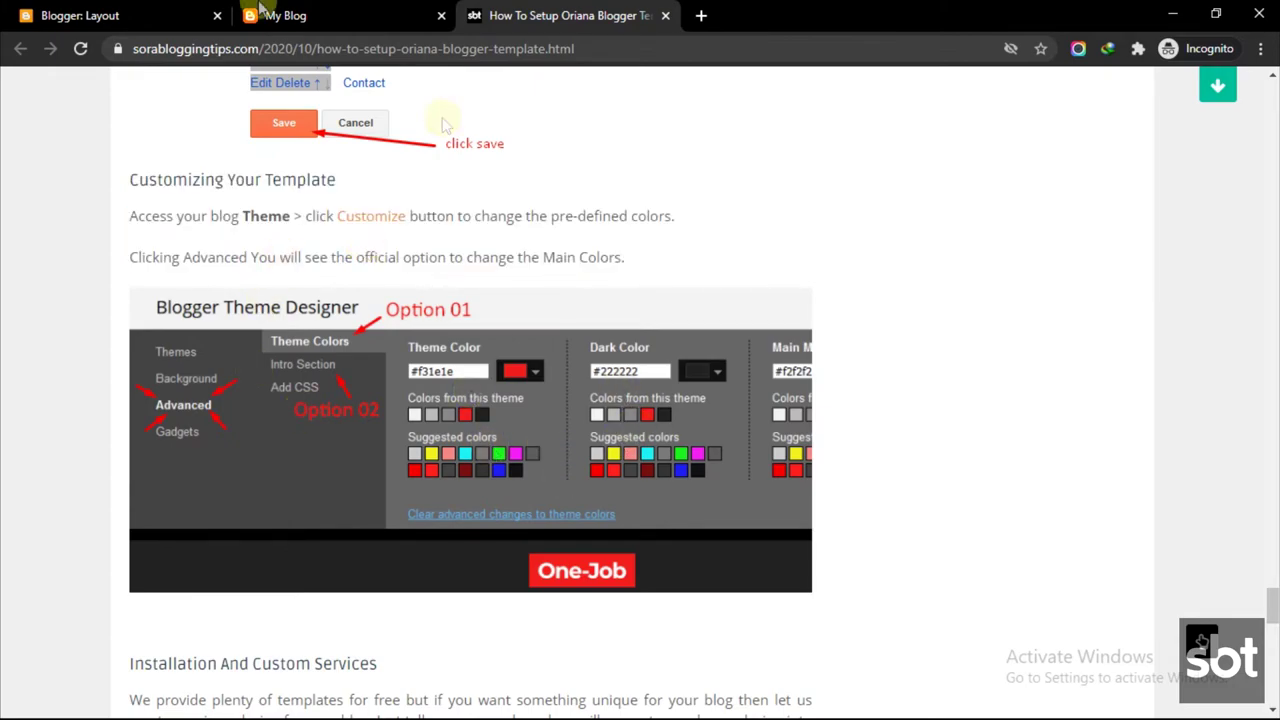
# Open the theme customizer for the blog's current custom theme in Blogger
pyautogui.click(128, 14)
pyautogui.click(122, 545)
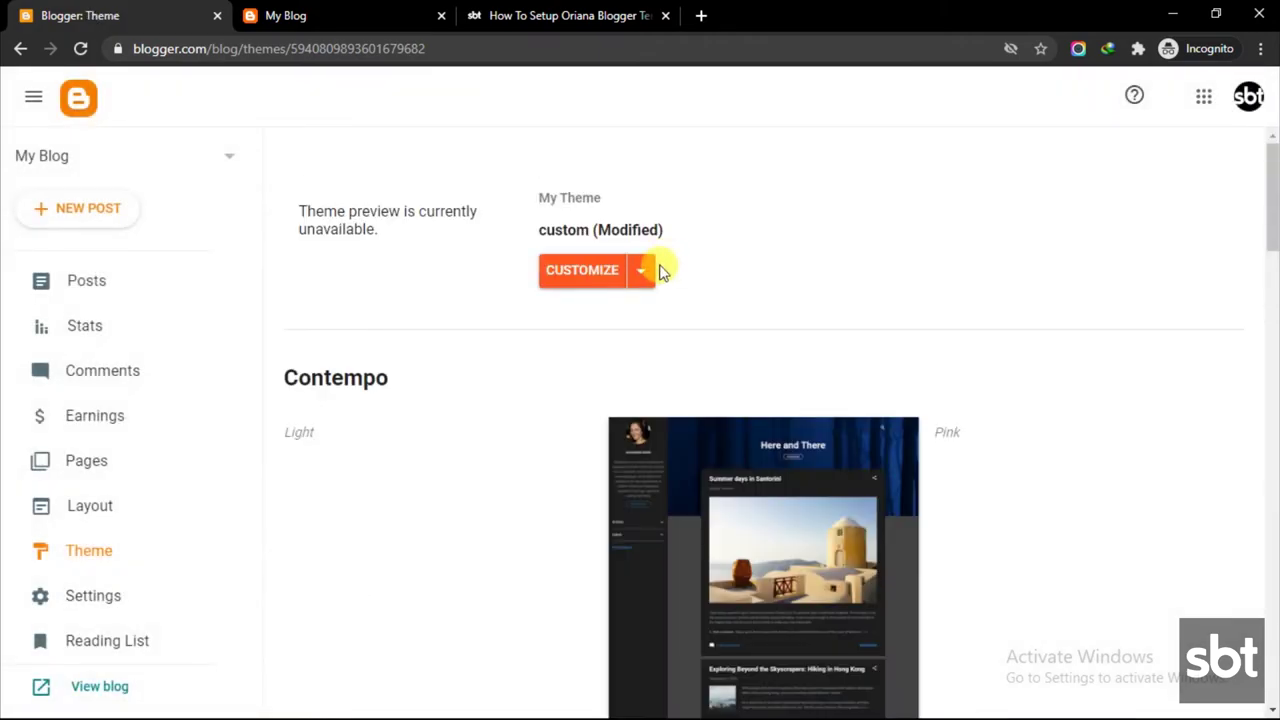
pyautogui.click(590, 272)
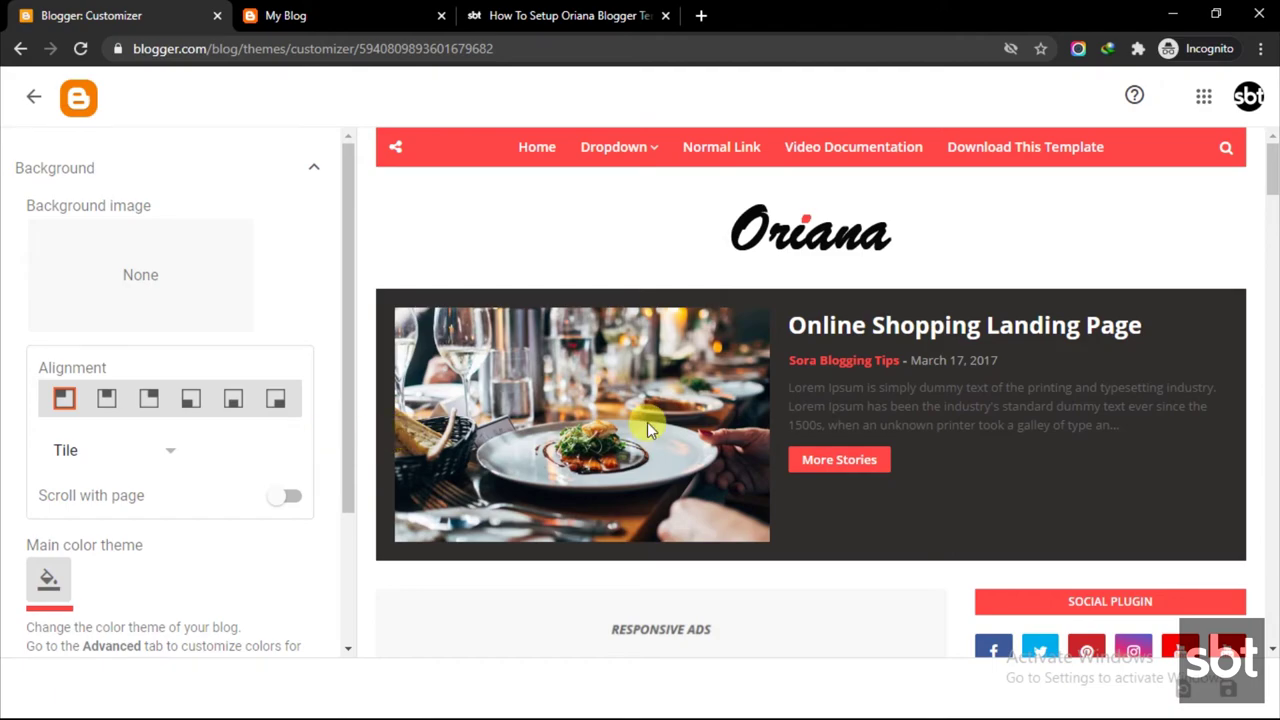
# Set the blog's main color theme to bright green in the Background settings
pyautogui.scroll(-1, 640, 425)
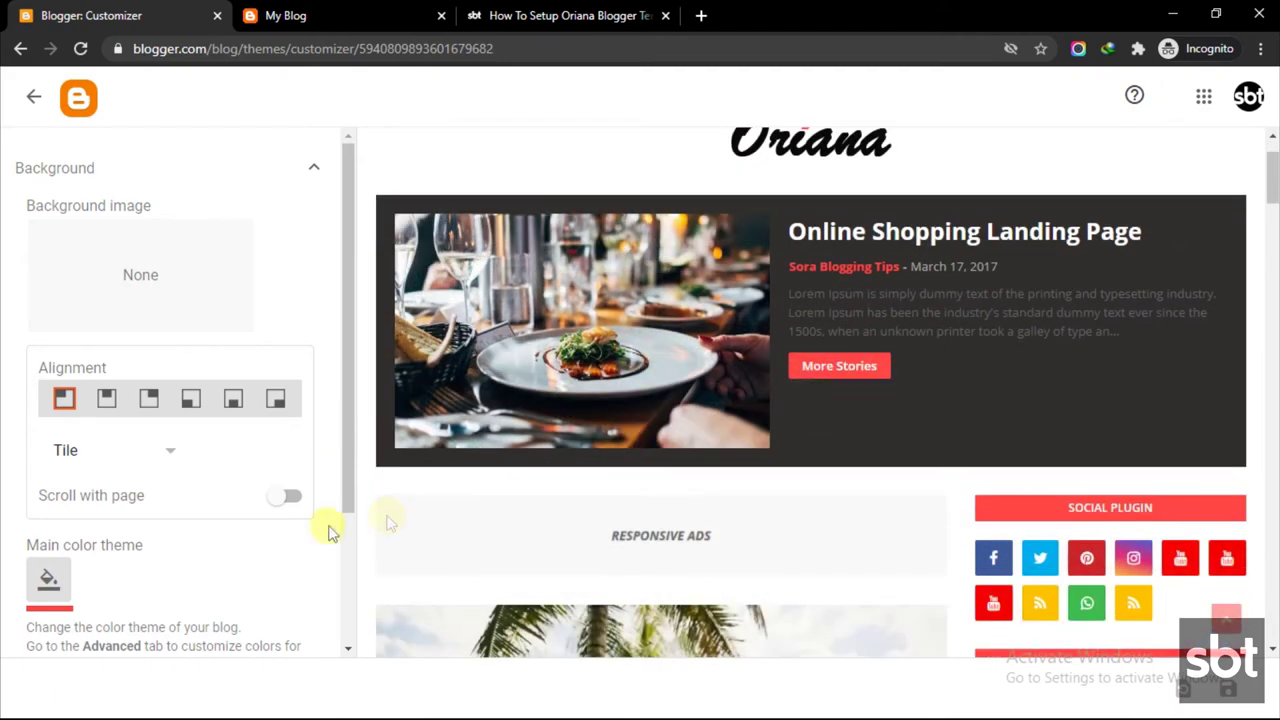
pyautogui.scroll(-2, 235, 540)
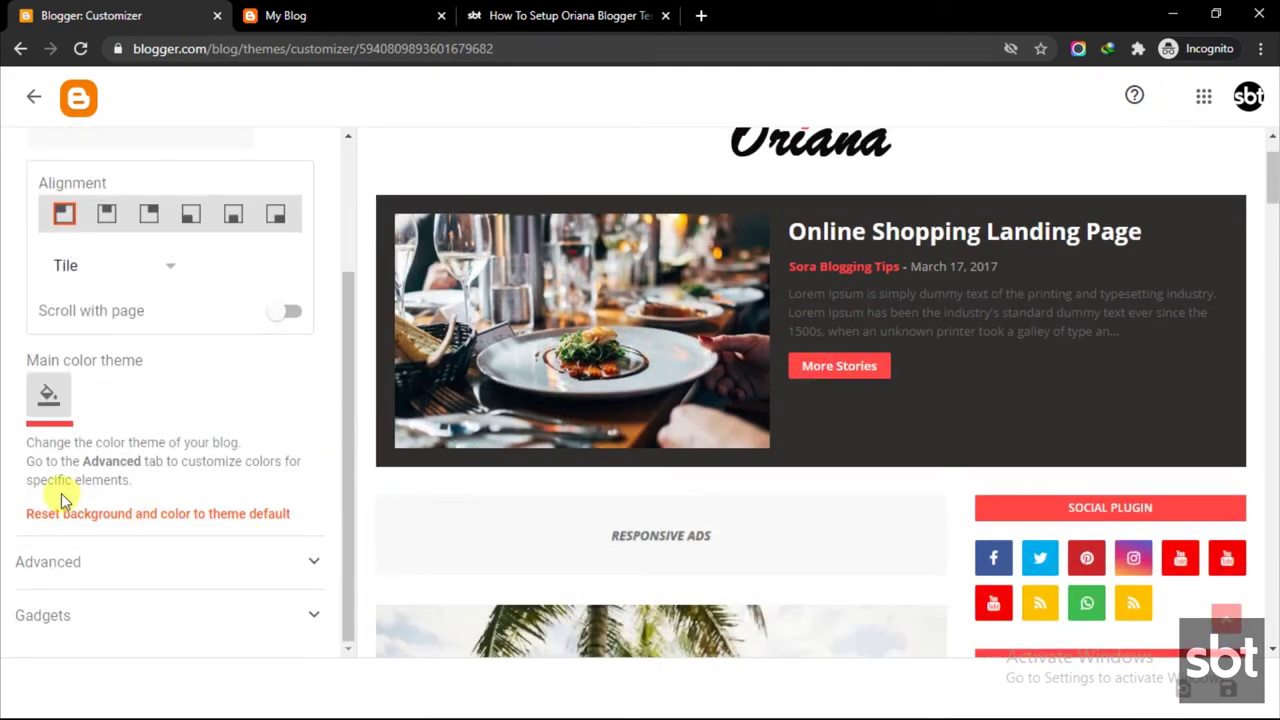
pyautogui.click(48, 397)
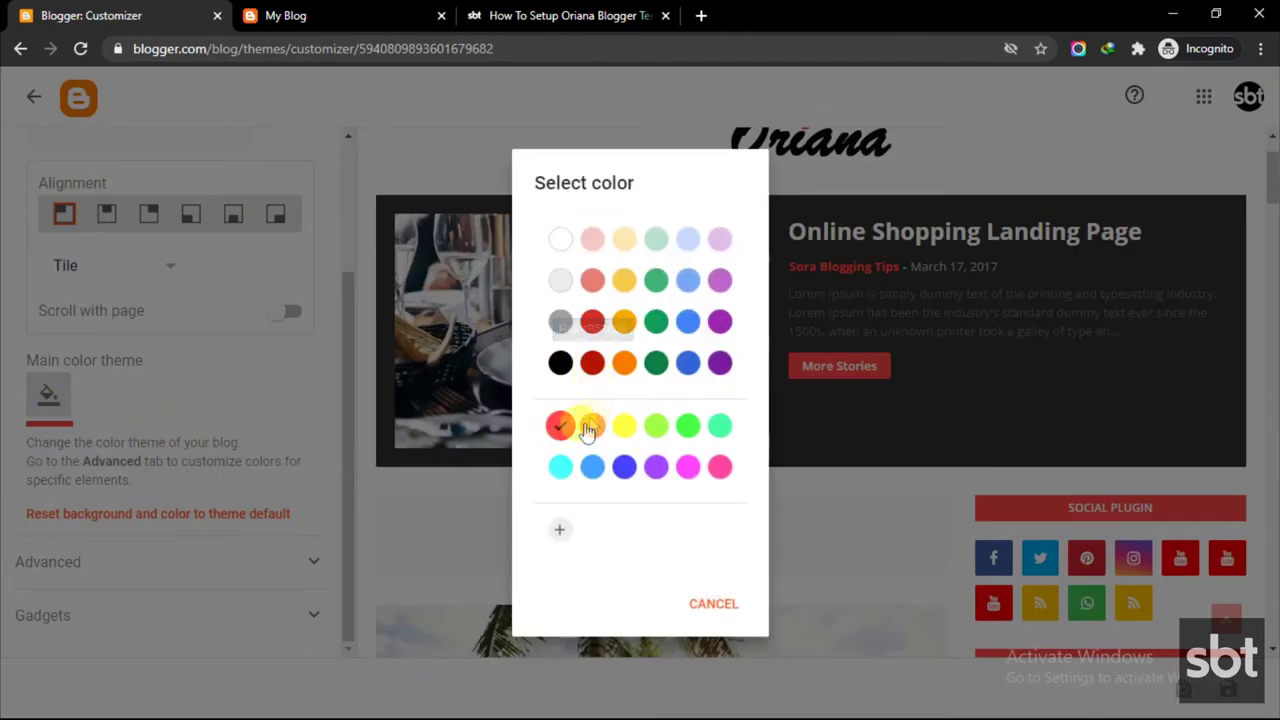
pyautogui.click(690, 432)
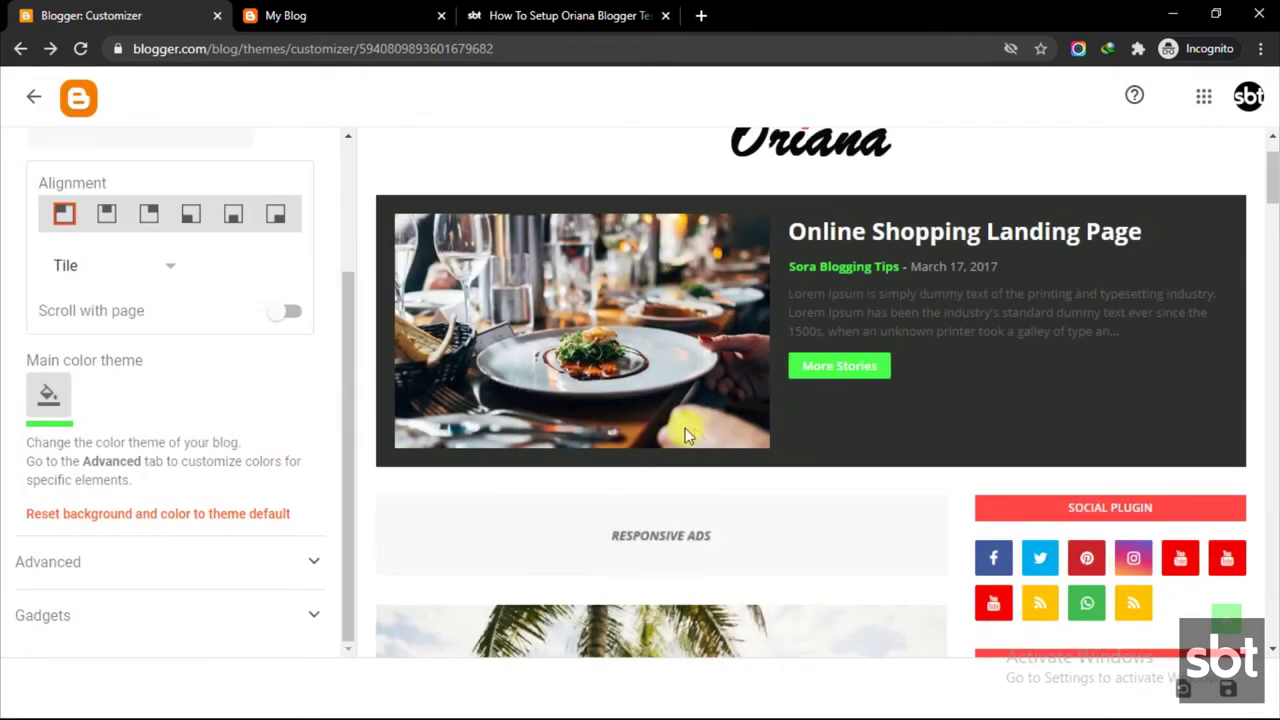
# Set the Featured Background Color to the red theme color in the advanced Theme Colors settings
pyautogui.click(84, 564)
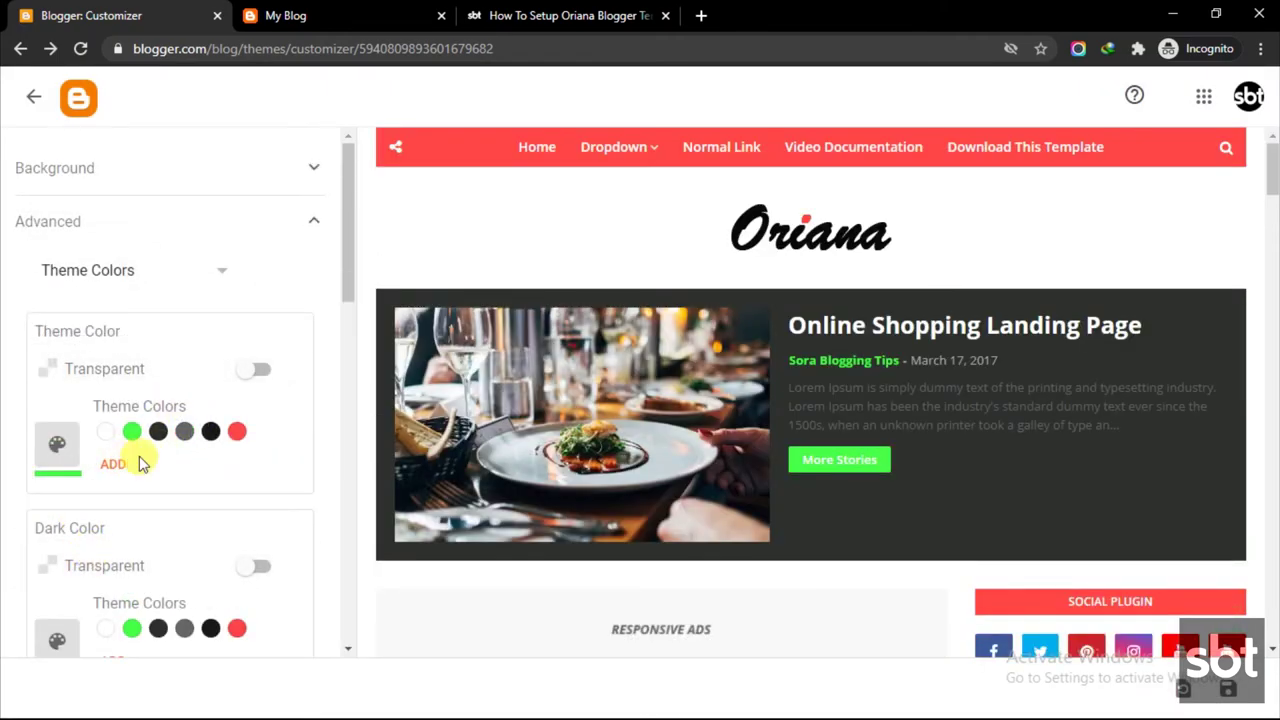
pyautogui.scroll(-2, 140, 463)
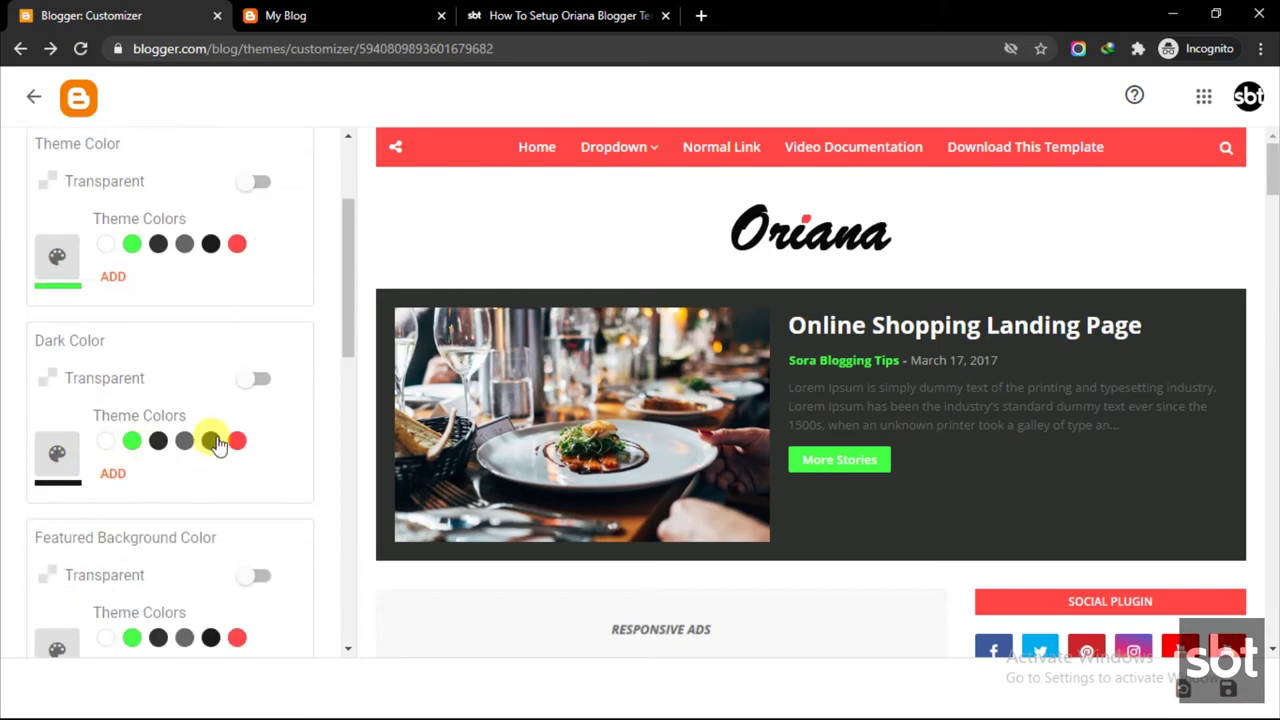
pyautogui.scroll(-2, 203, 481)
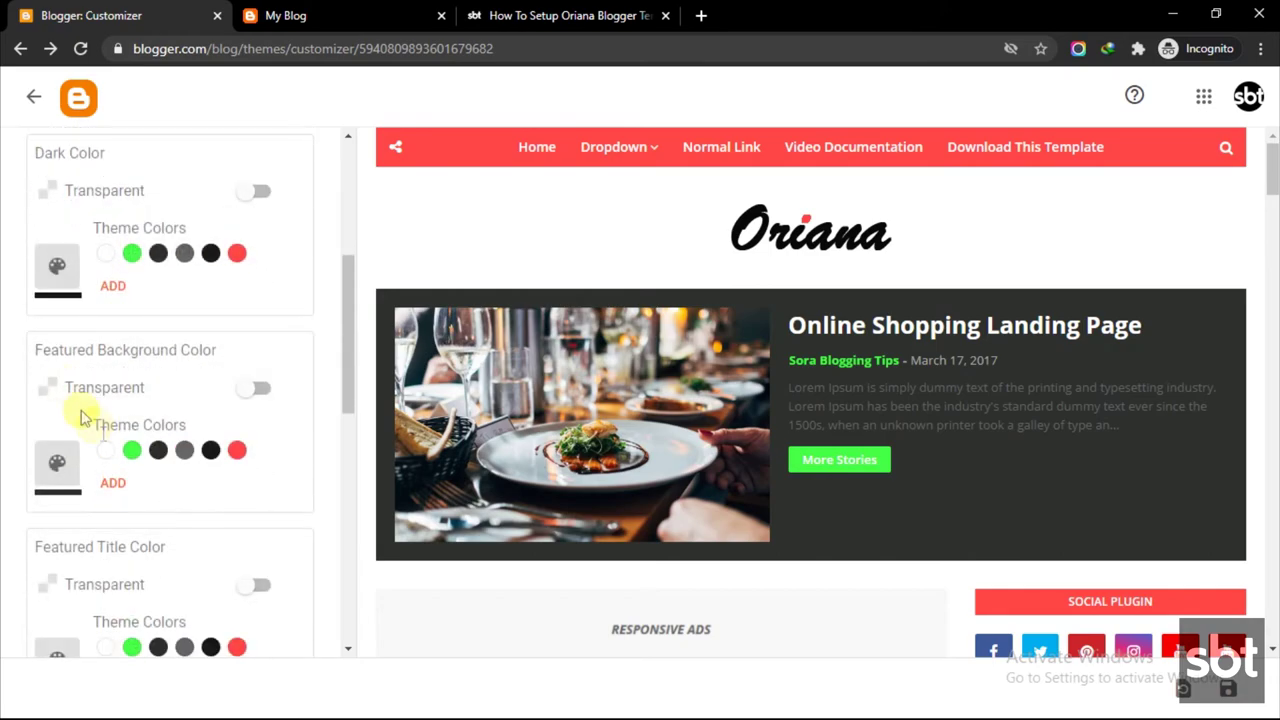
pyautogui.click(237, 452)
# Try gray as the Featured Title Color and set it back to white
pyautogui.scroll(-2, 171, 457)
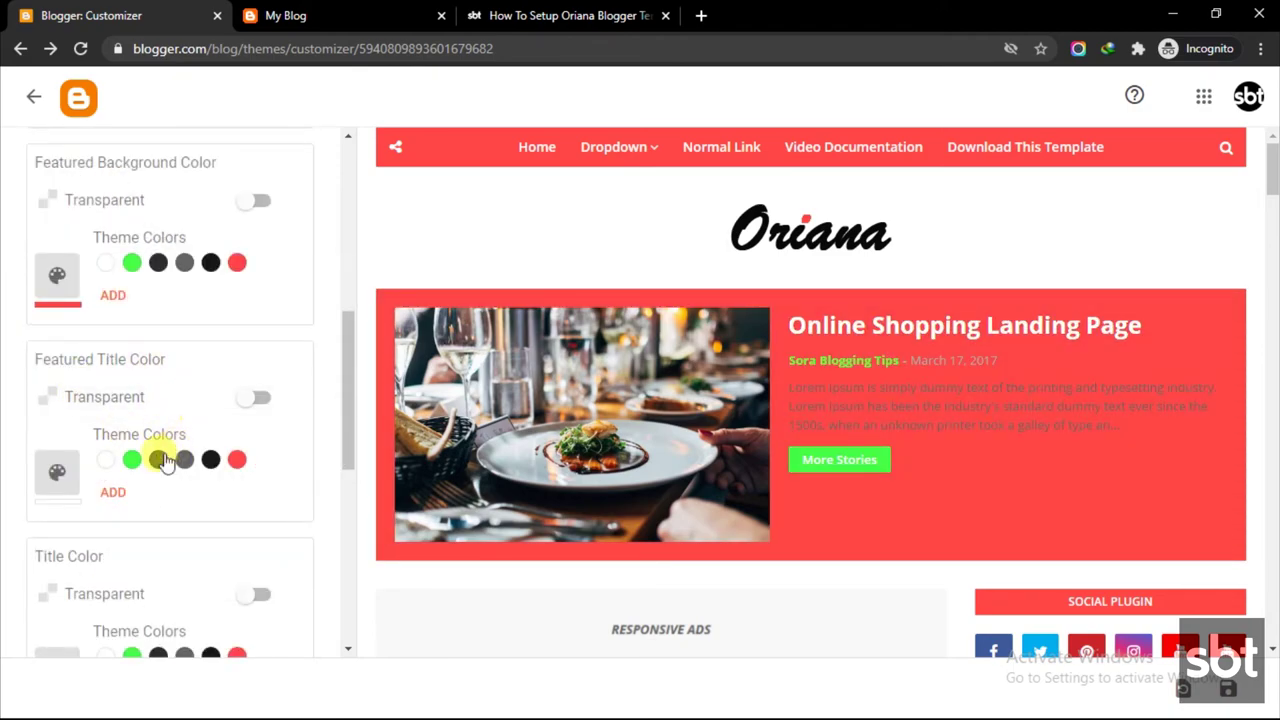
pyautogui.click(186, 461)
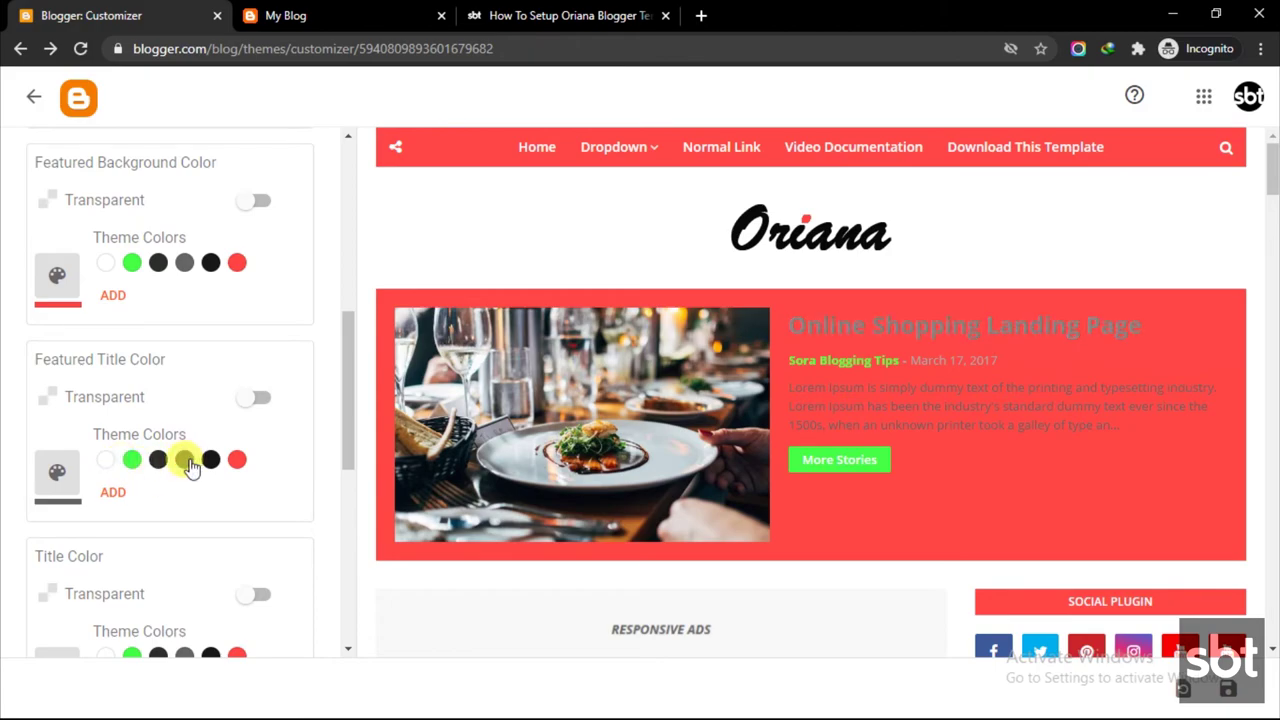
pyautogui.click(102, 460)
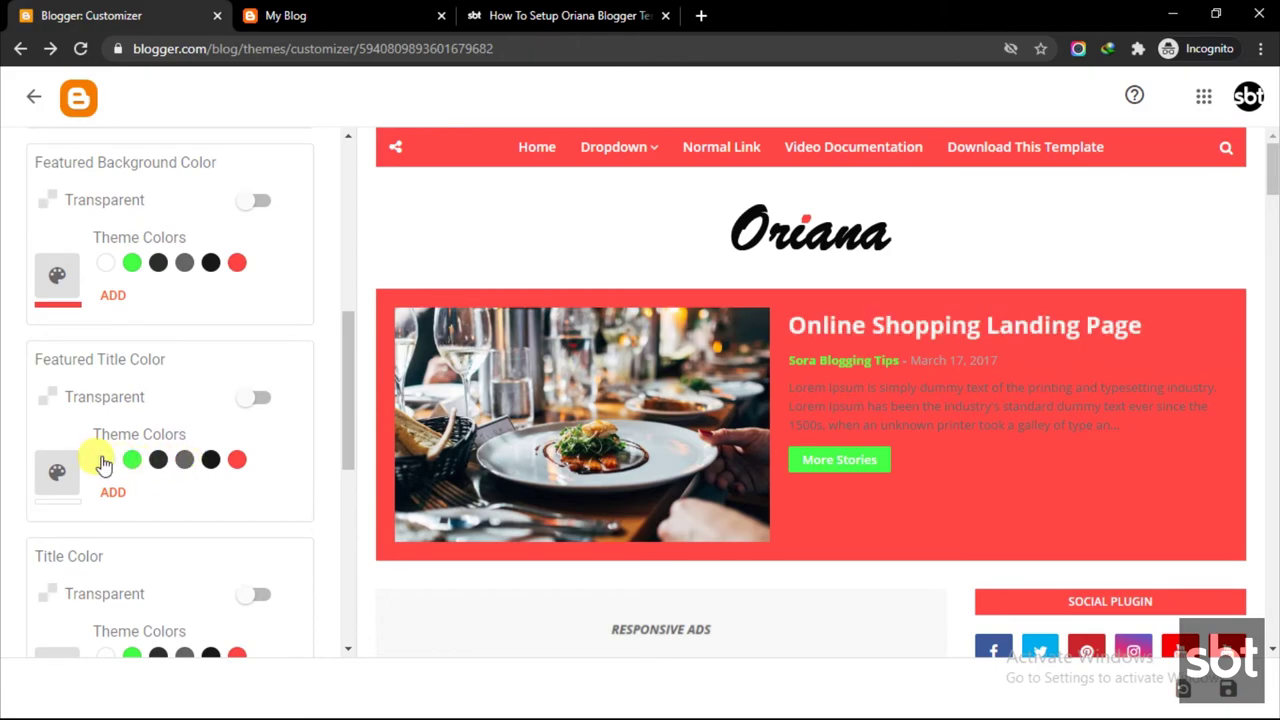
# Examine the remaining advanced Theme Colors options, from Title Color to Footer Color, and the Gadgets section
pyautogui.scroll(-2, 122, 490)
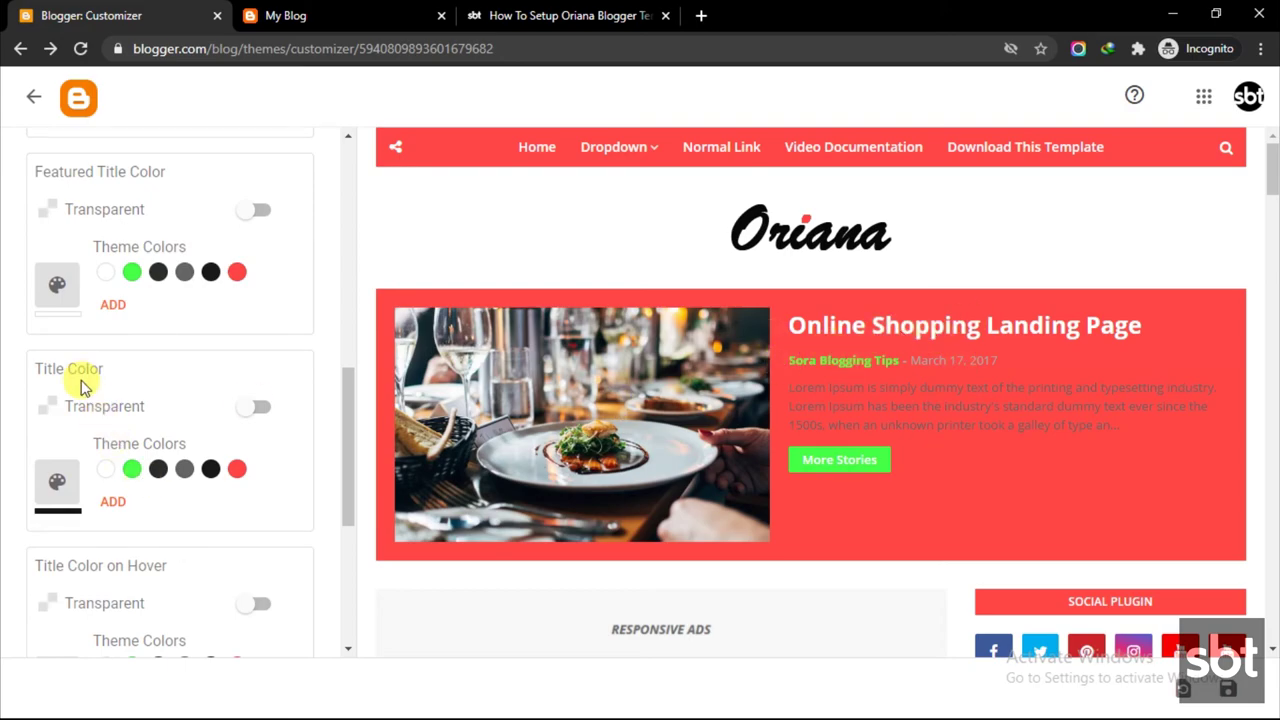
pyautogui.scroll(-4, 85, 468)
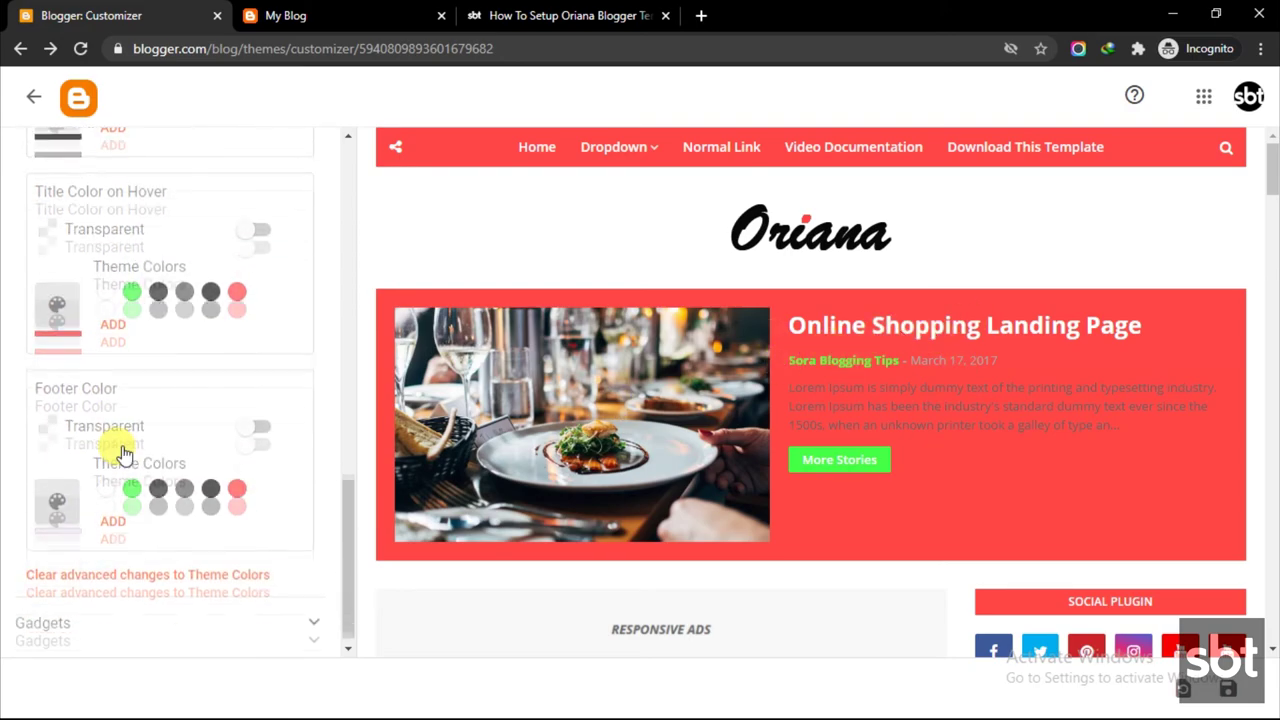
pyautogui.click(135, 617)
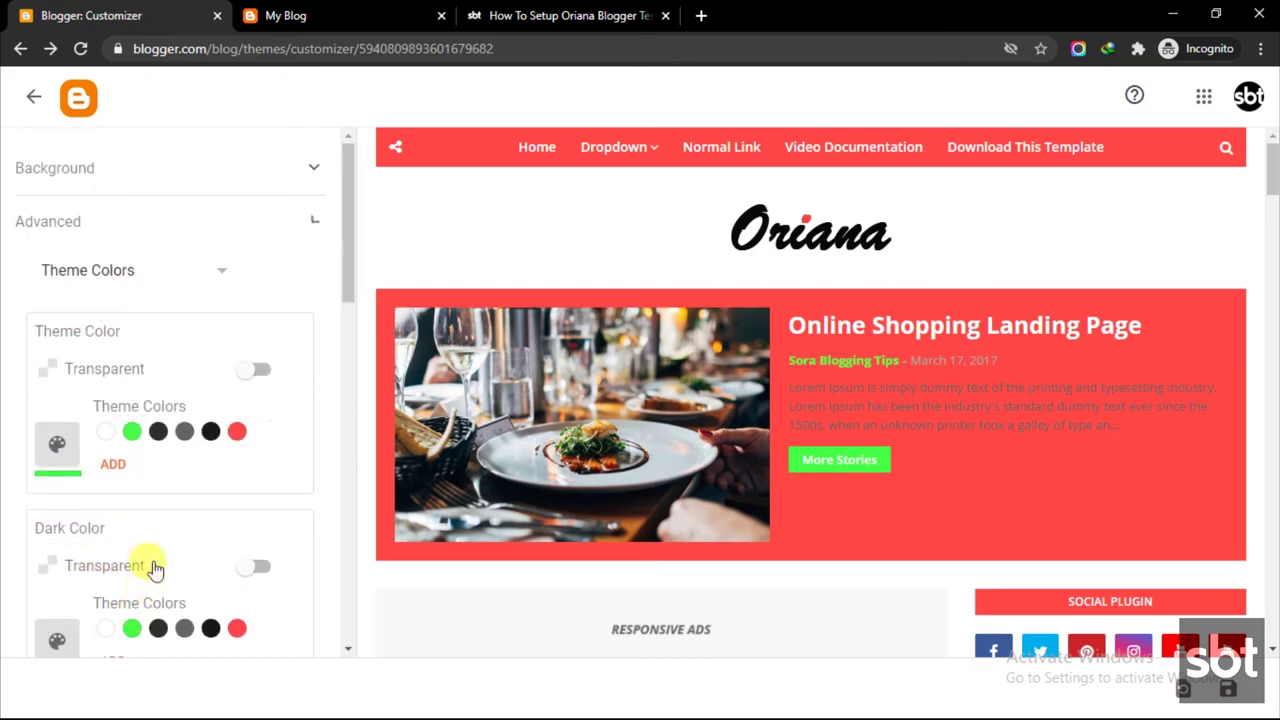
pyautogui.click(117, 218)
pyautogui.scroll(-9, 152, 482)
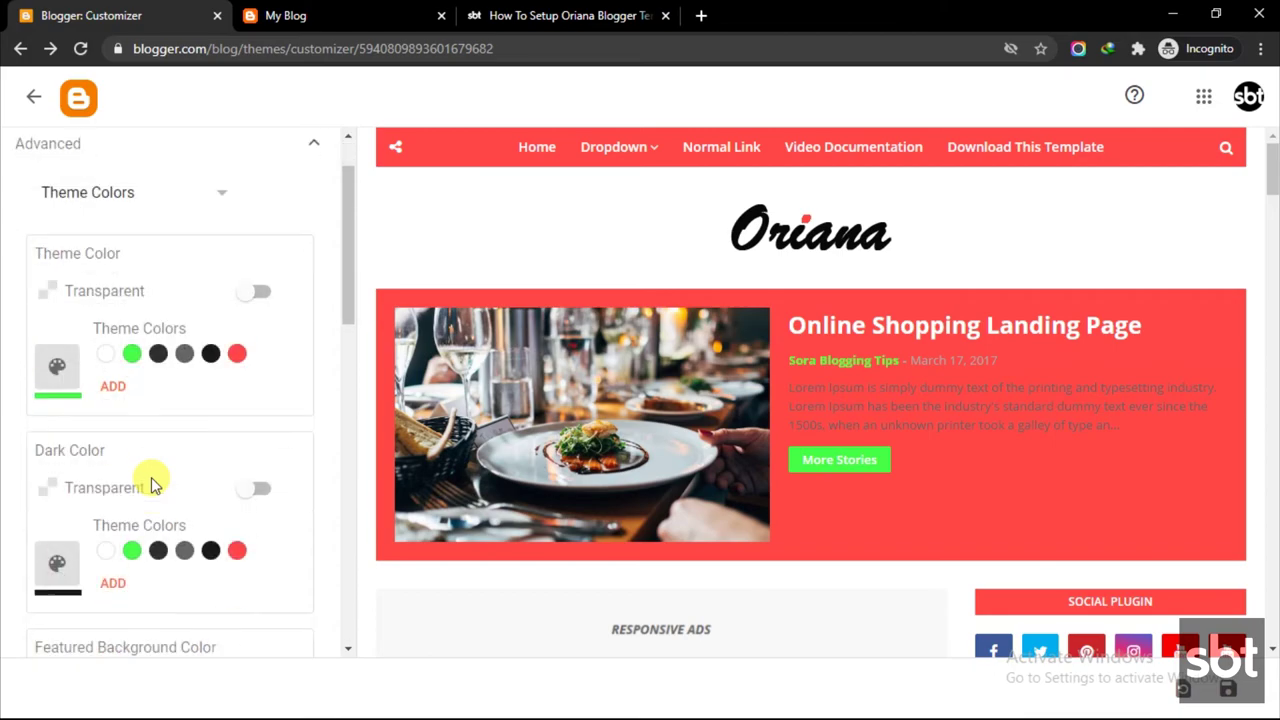
pyautogui.scroll(-2, 152, 482)
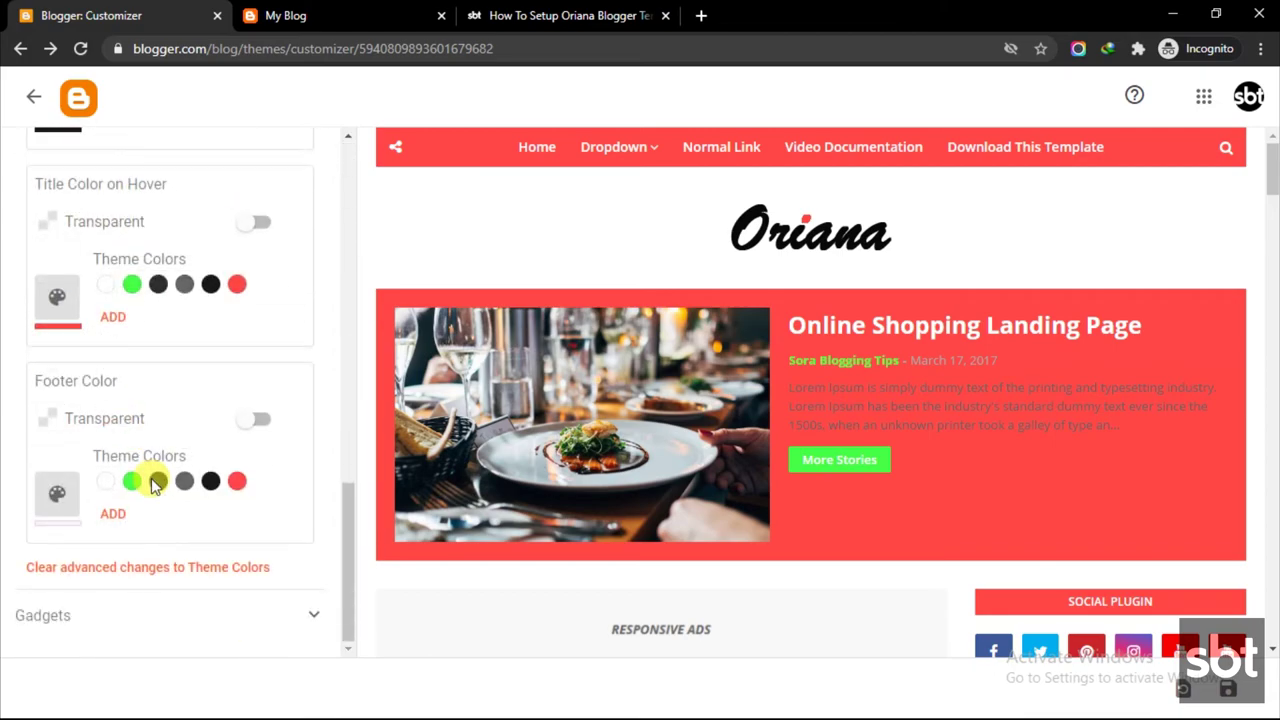
pyautogui.scroll(11, 152, 482)
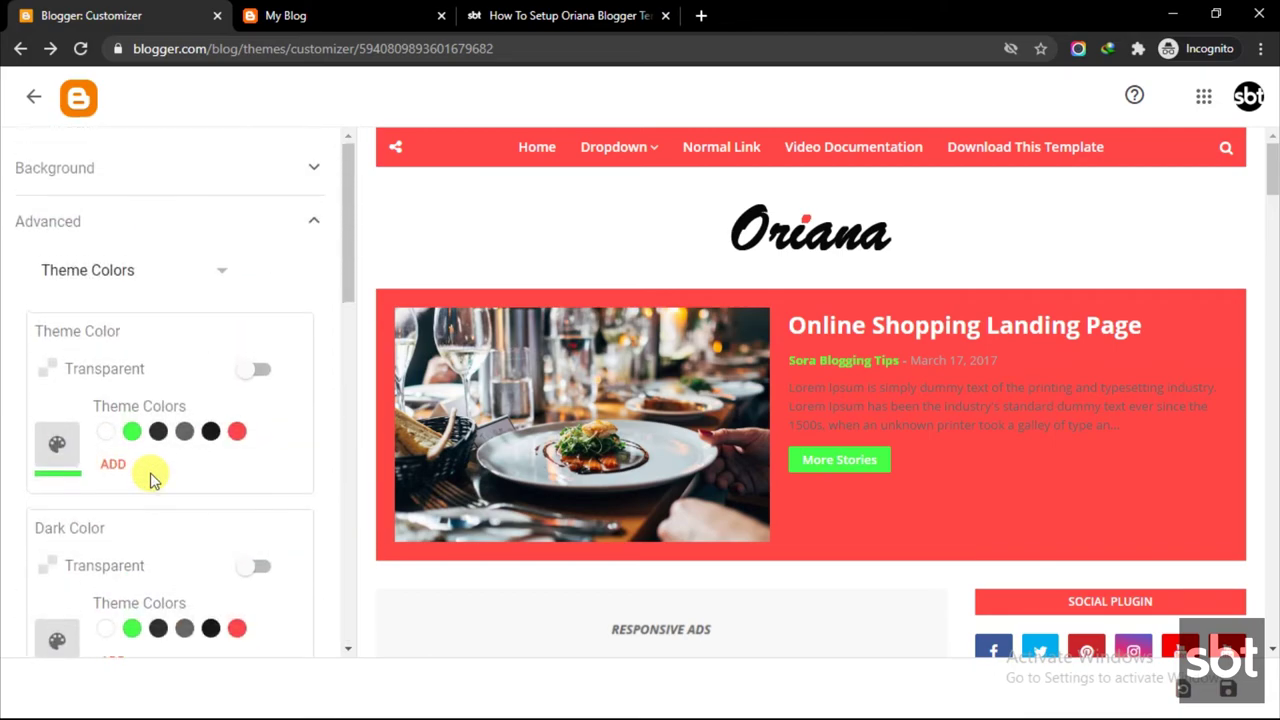
# Set the Menu Background of the Main Menu to bright green in the advanced settings
pyautogui.click(200, 268)
pyautogui.click(103, 326)
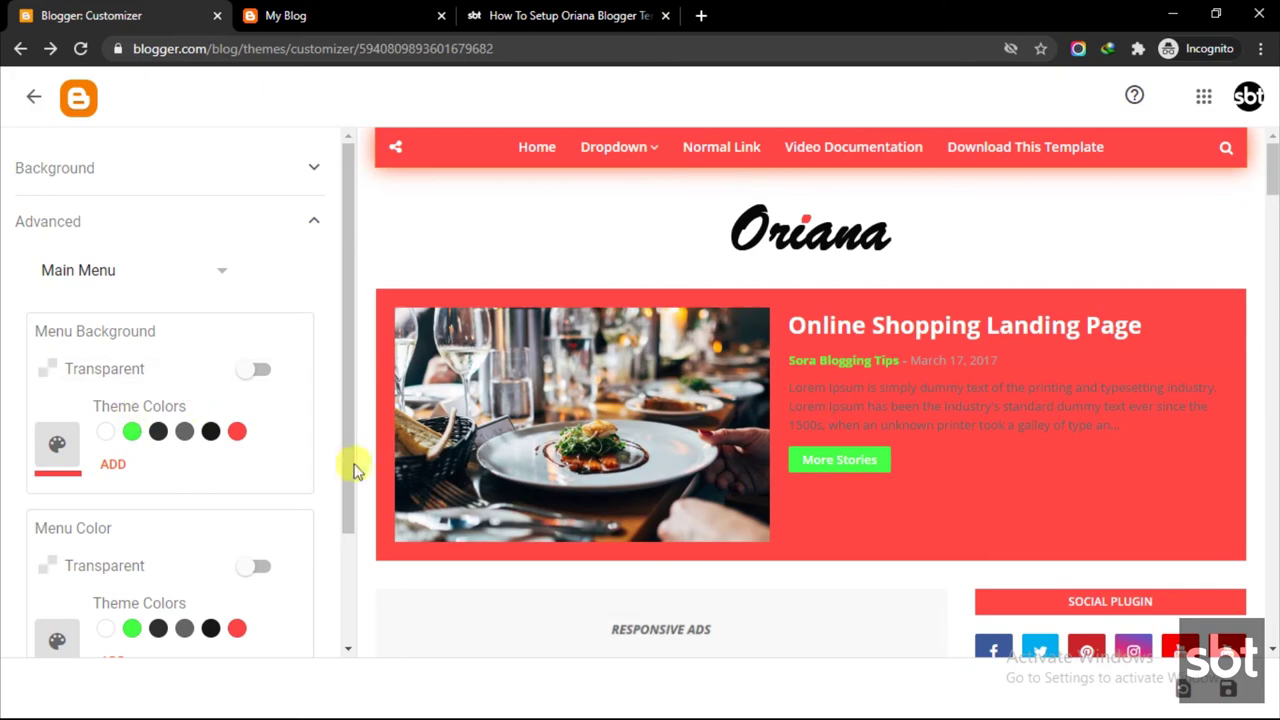
pyautogui.click(132, 432)
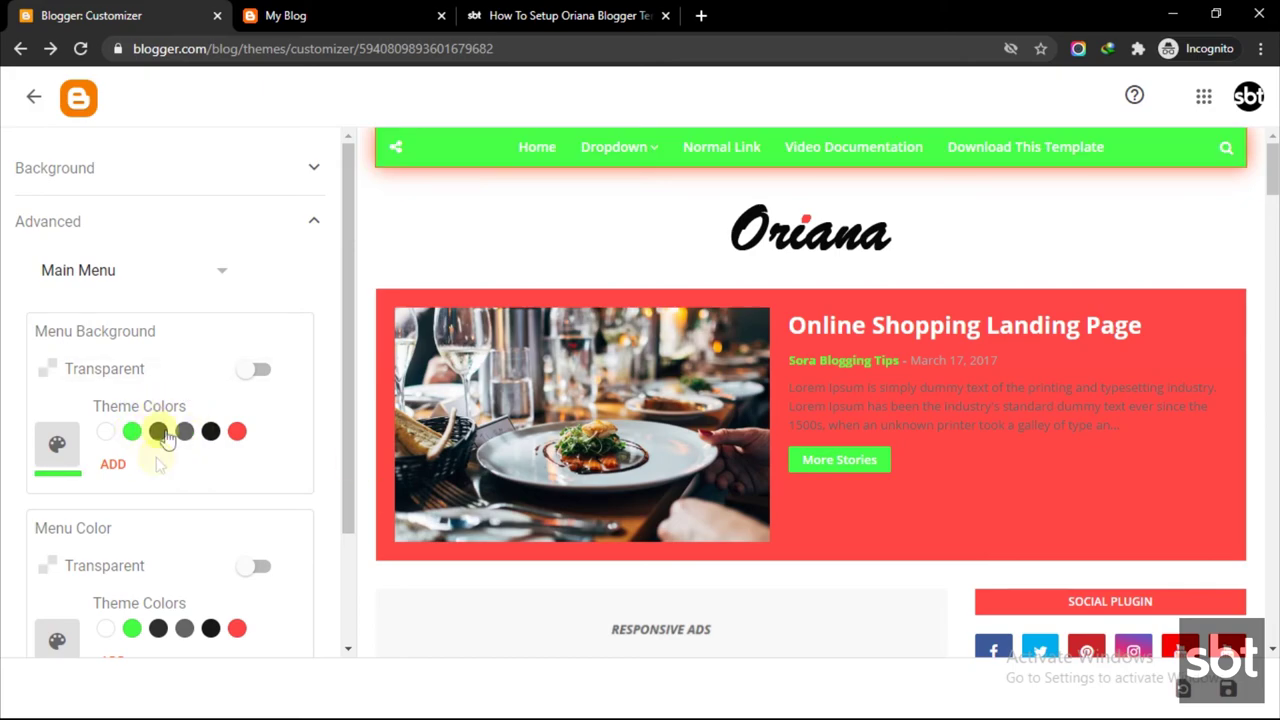
# Set the Main Menu's Menu Color to the dark gray theme color and save the customizer changes
pyautogui.scroll(-2, 160, 508)
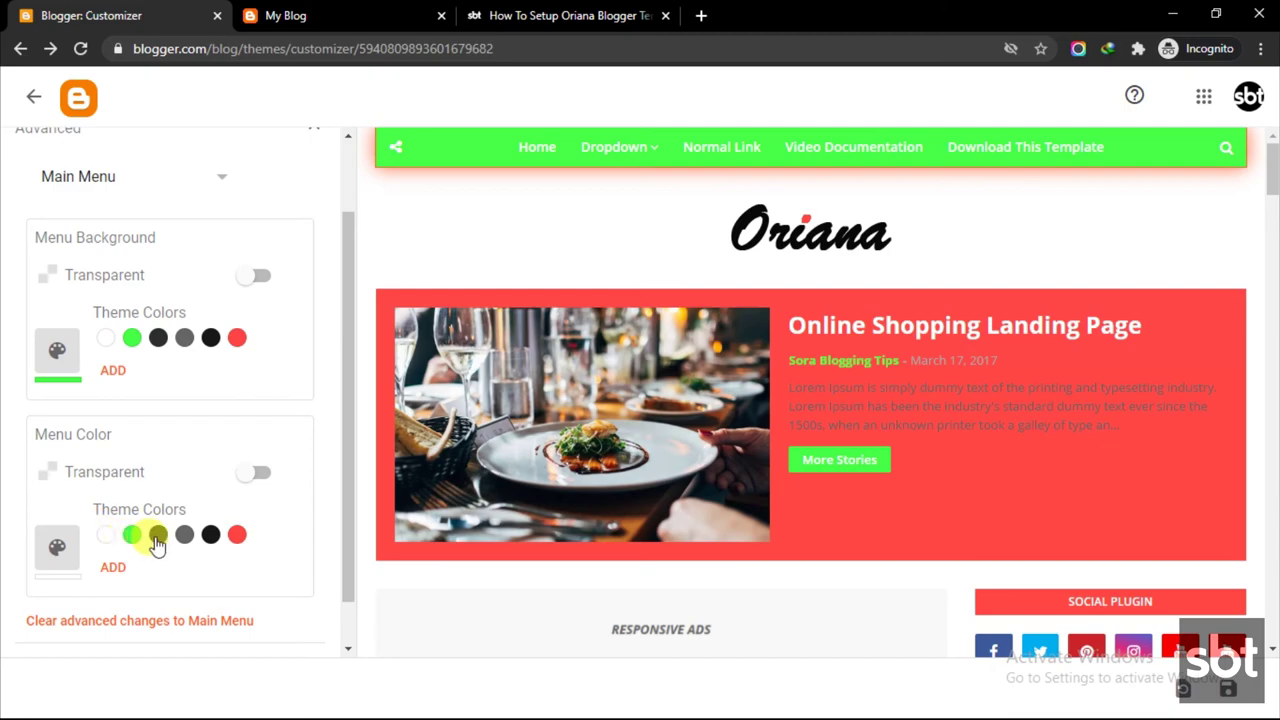
pyautogui.click(158, 536)
pyautogui.scroll(-1, 158, 552)
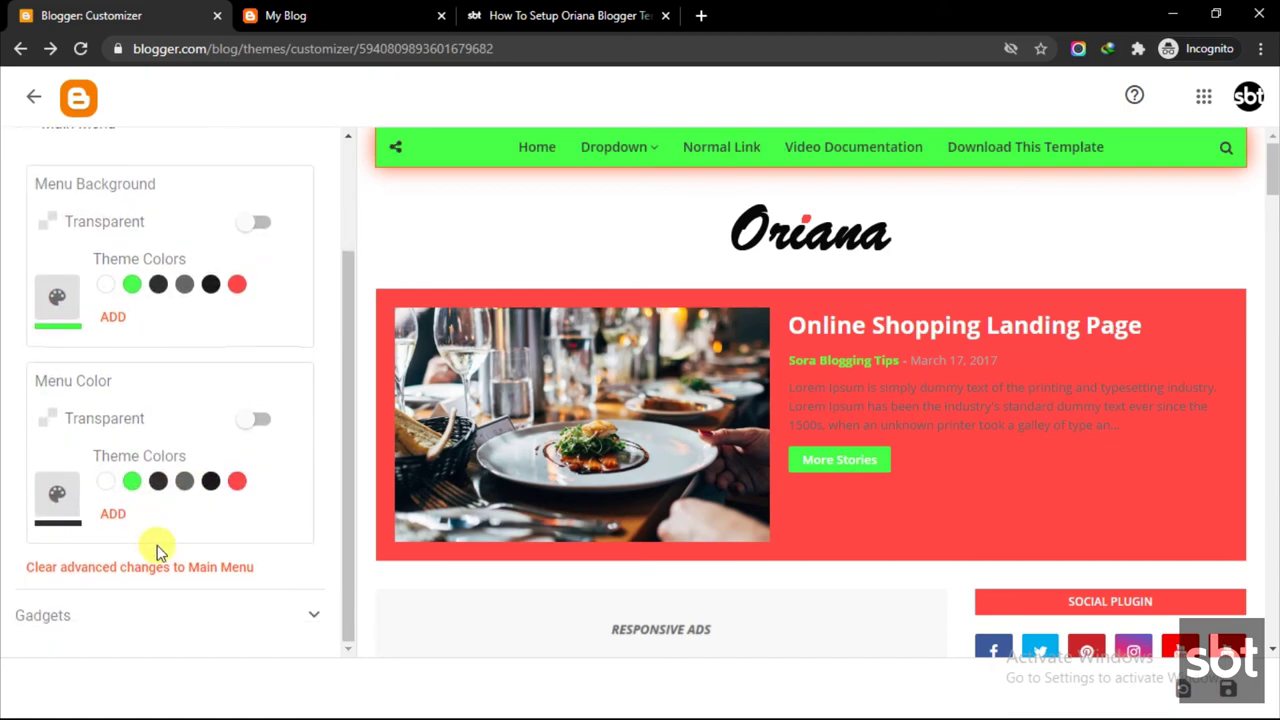
pyautogui.click(1229, 694)
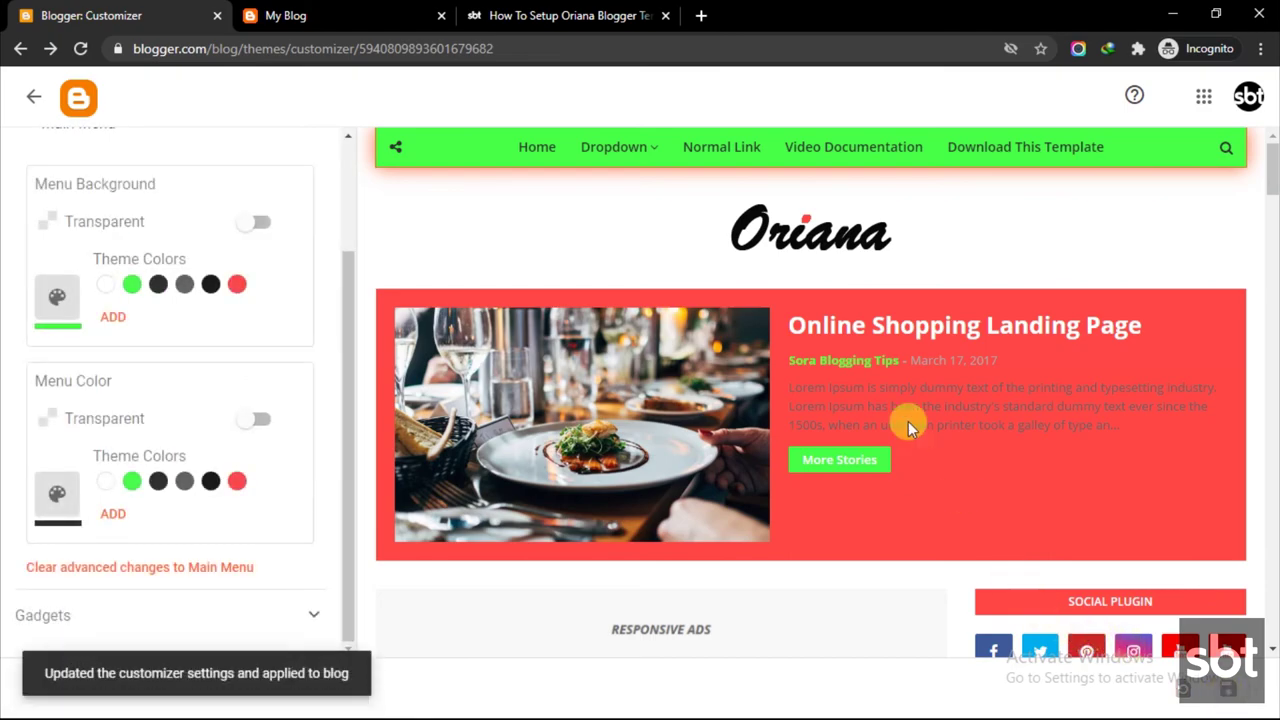
# Reload the live blog and check the new colors from the footer up to the featured post
pyautogui.click(331, 12)
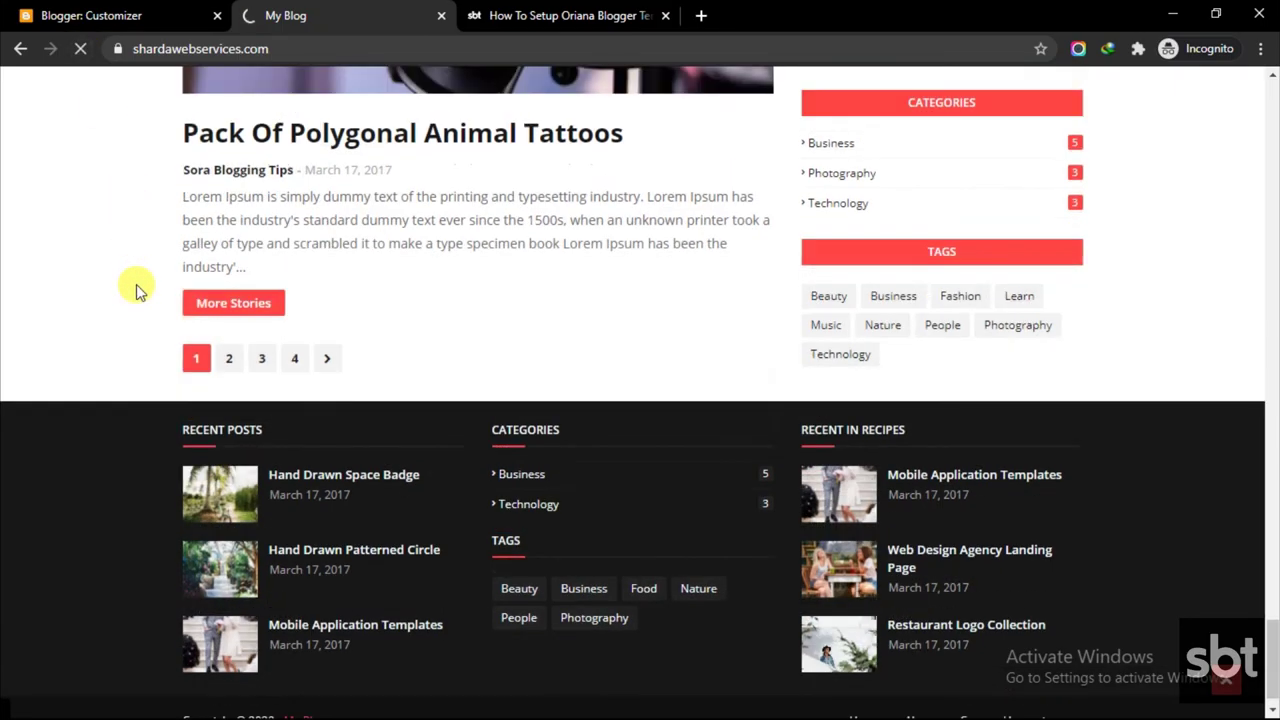
pyautogui.scroll(5, 135, 295)
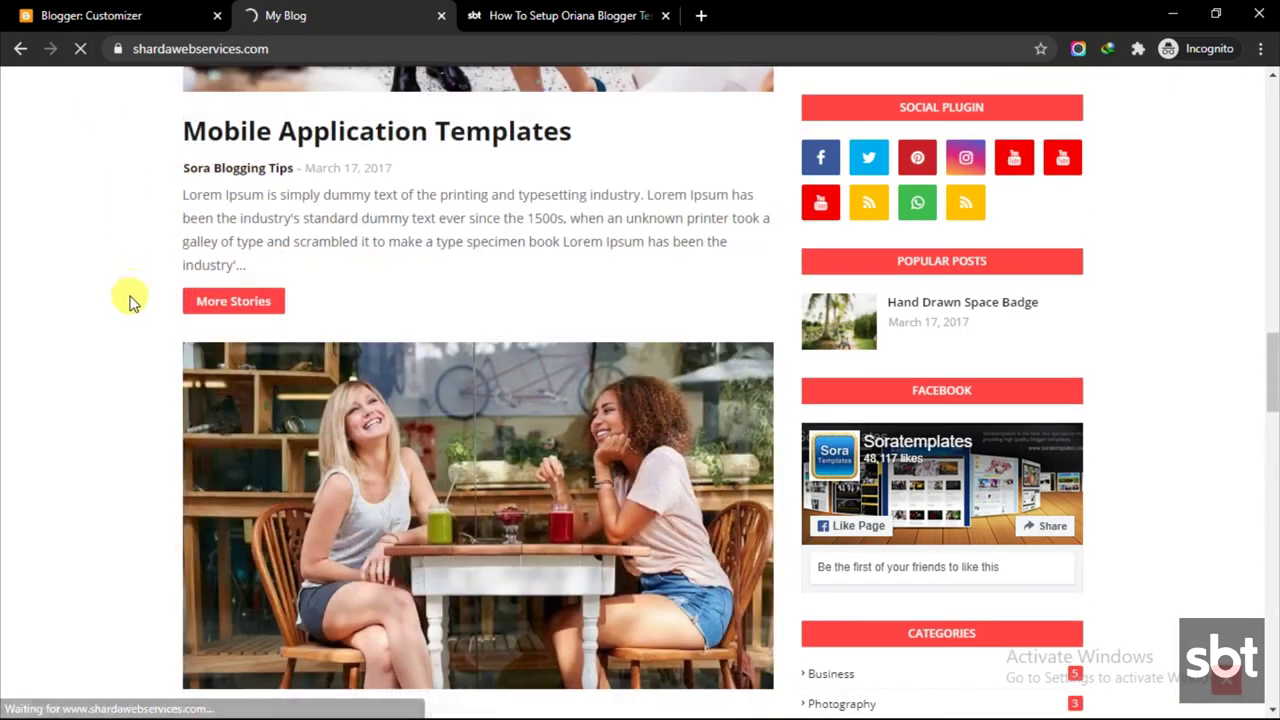
pyautogui.scroll(4, 130, 303)
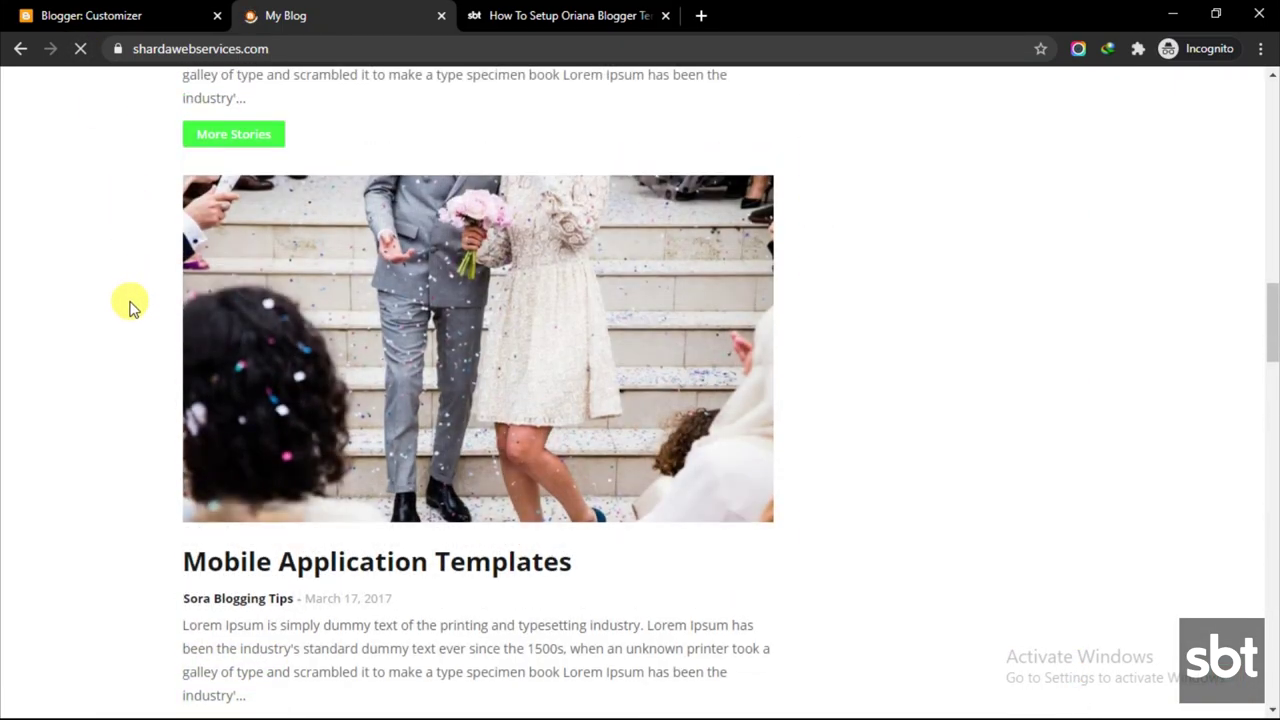
pyautogui.scroll(12, 135, 305)
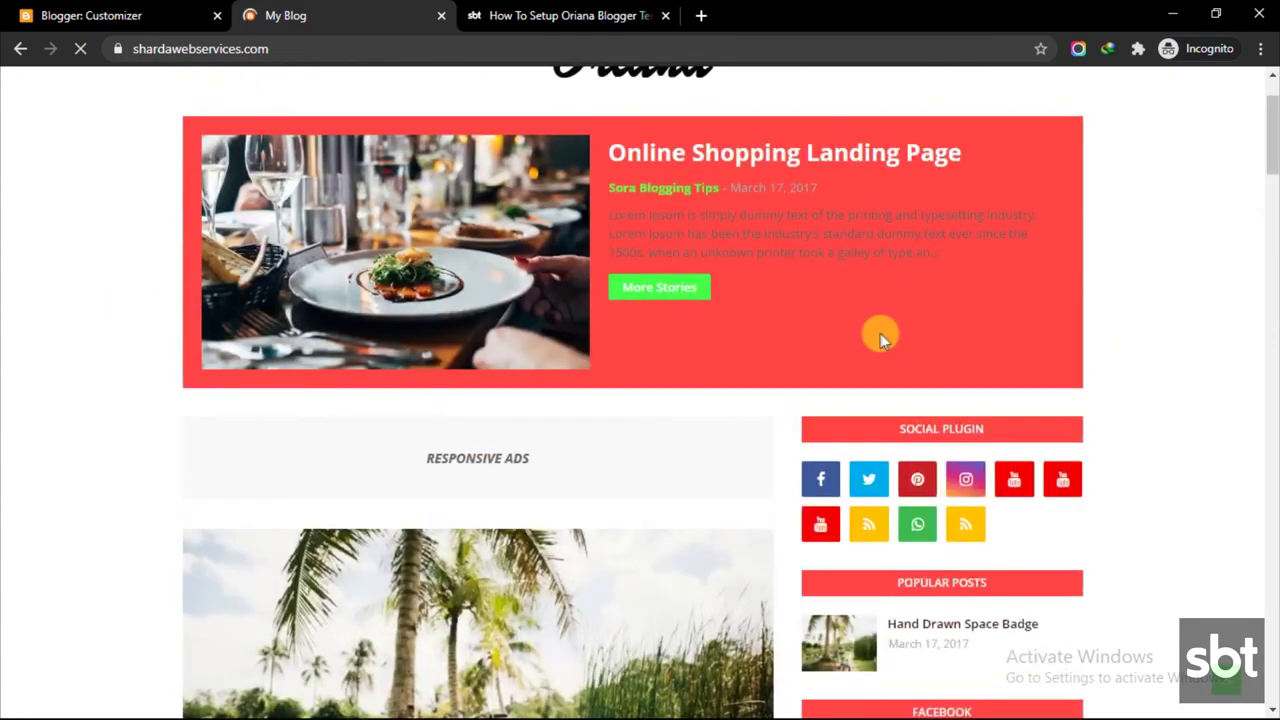